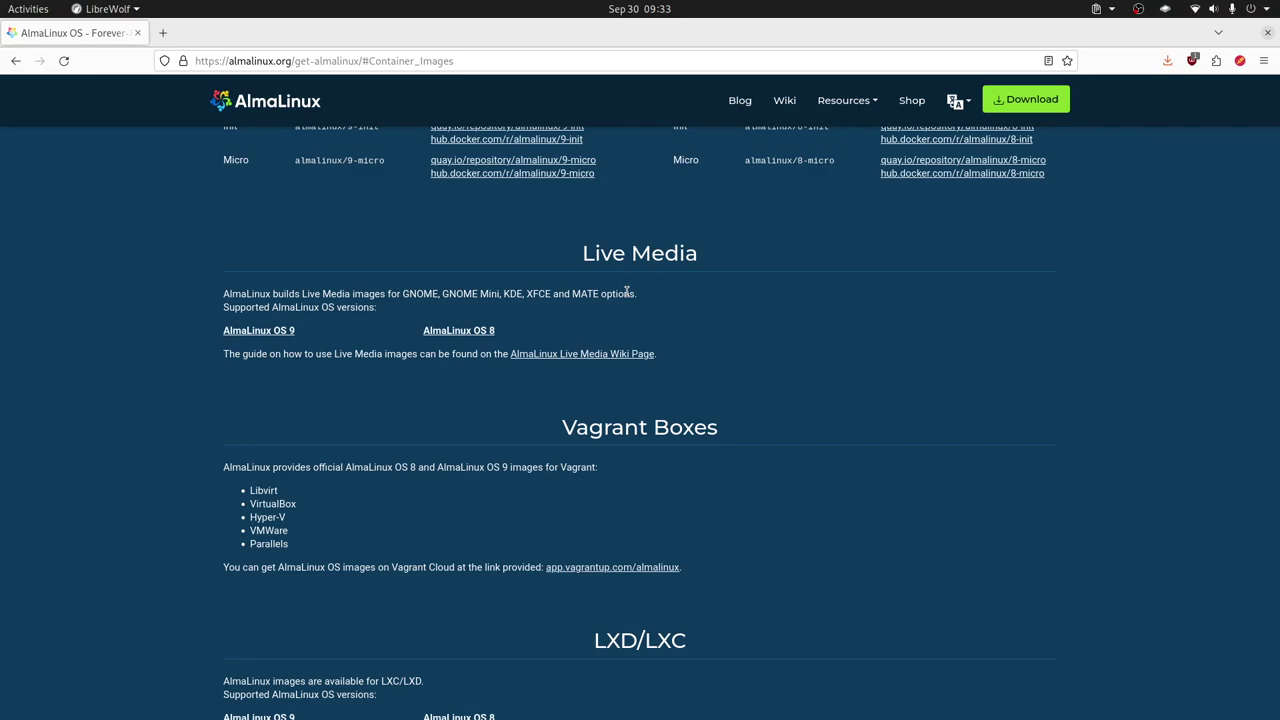
# Open the AlmaLinux OS 9 live ISO listing in a new tab, briefly checking on Boxes
pyautogui.middleClick(275, 330)
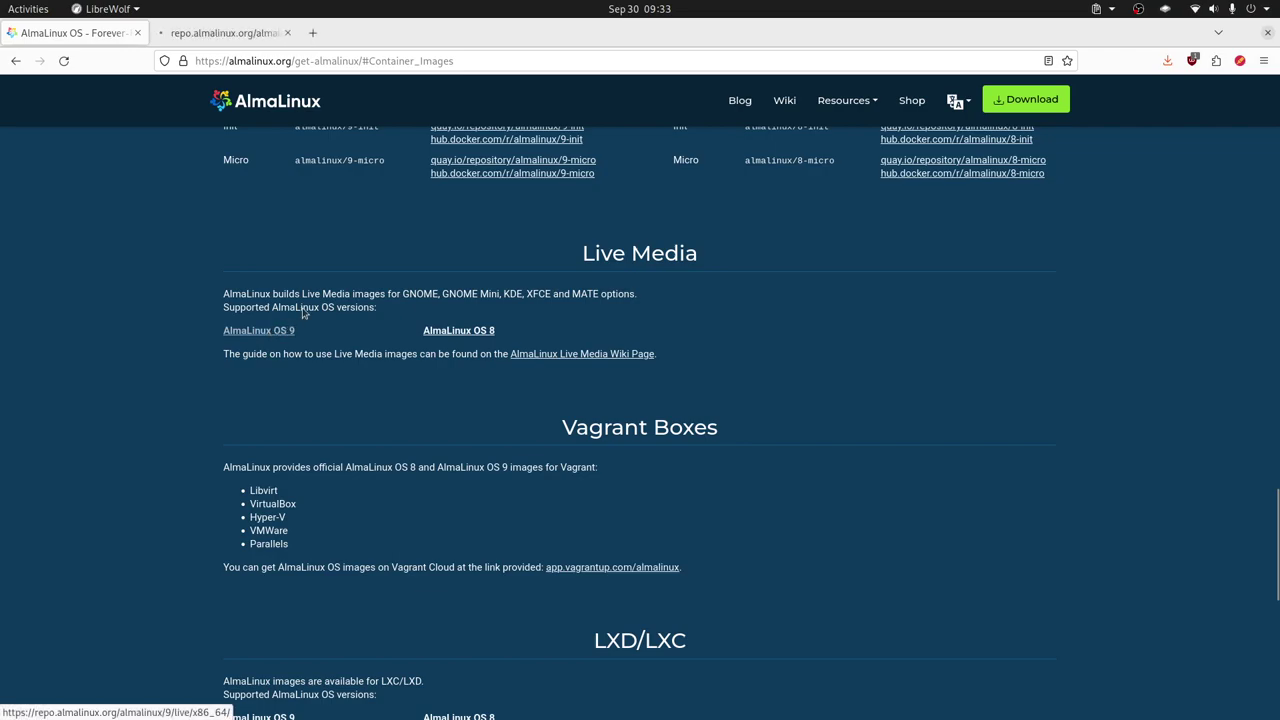
pyautogui.click(225, 33)
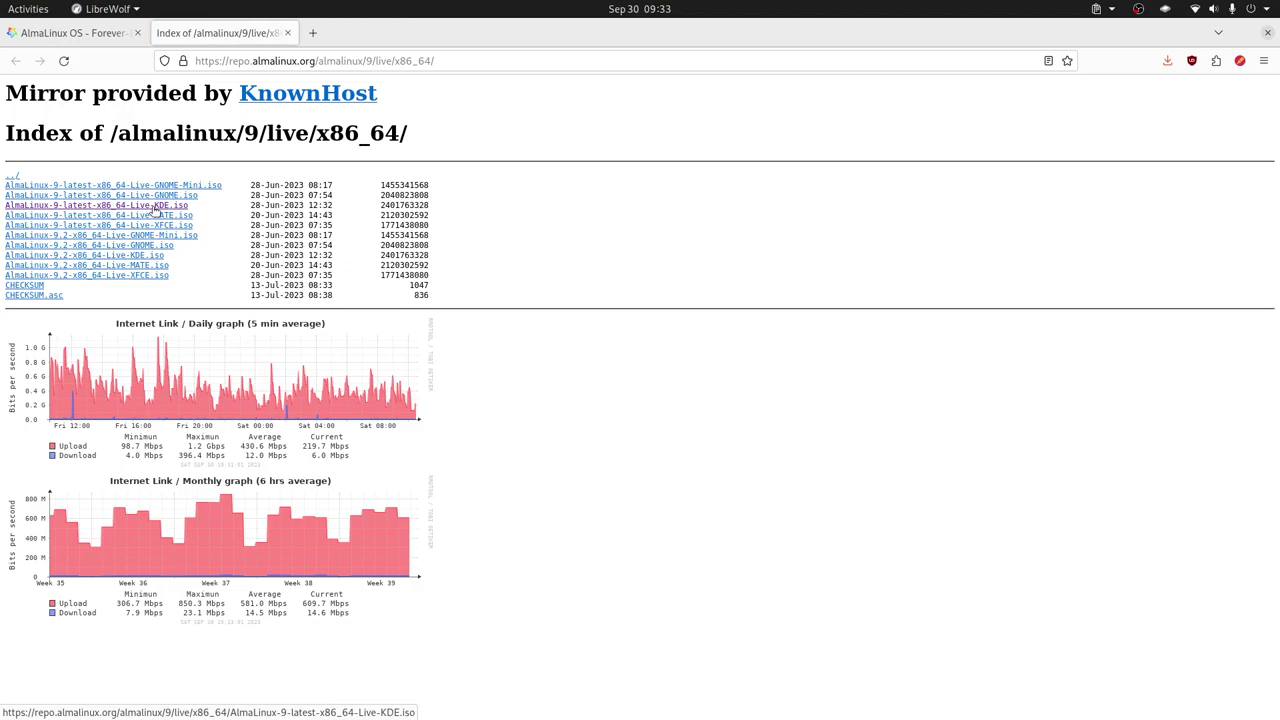
pyautogui.hotkey('alt', 'Tab')
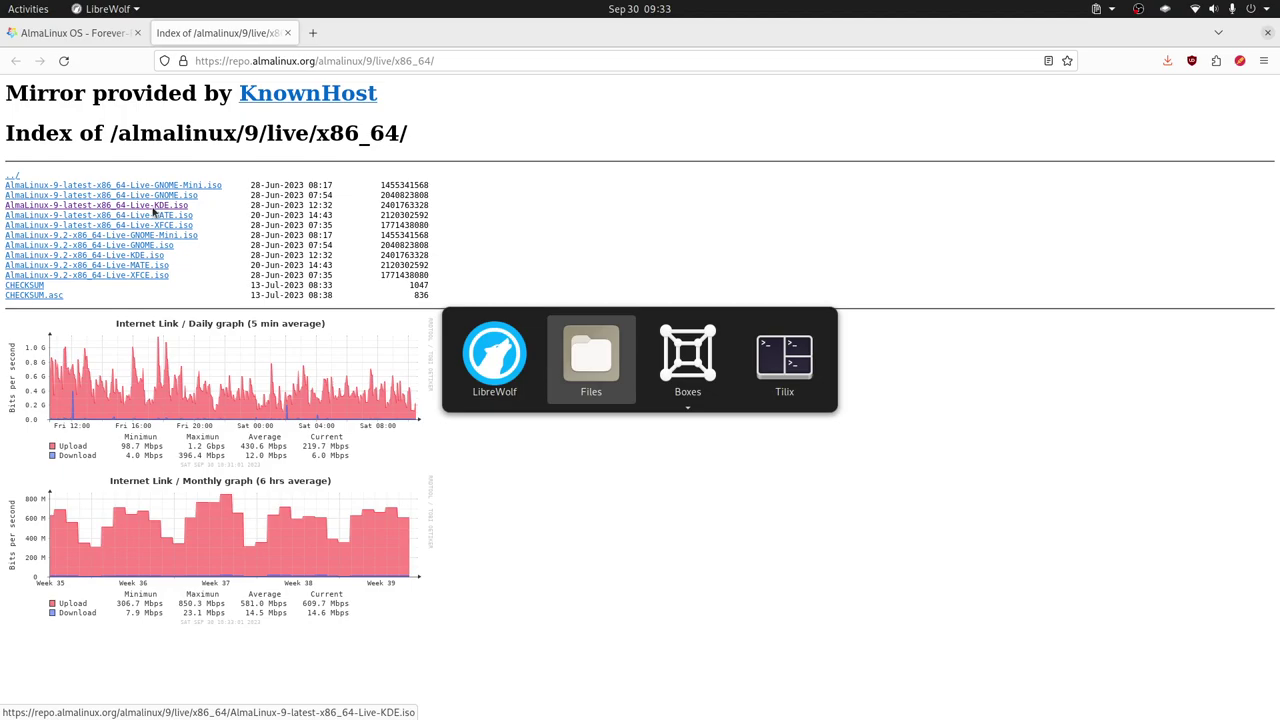
pyautogui.press('Escape')
pyautogui.hotkey('alt', 'Tab')
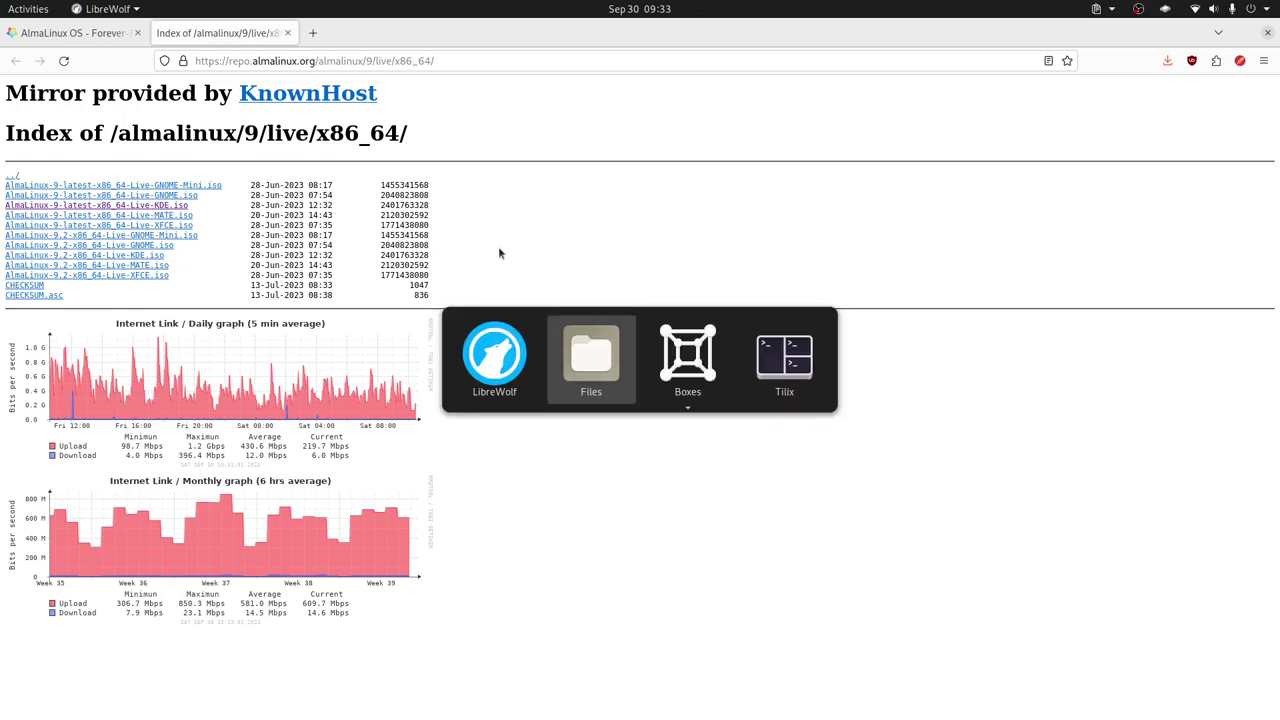
pyautogui.hotkey('alt', 'Tab')
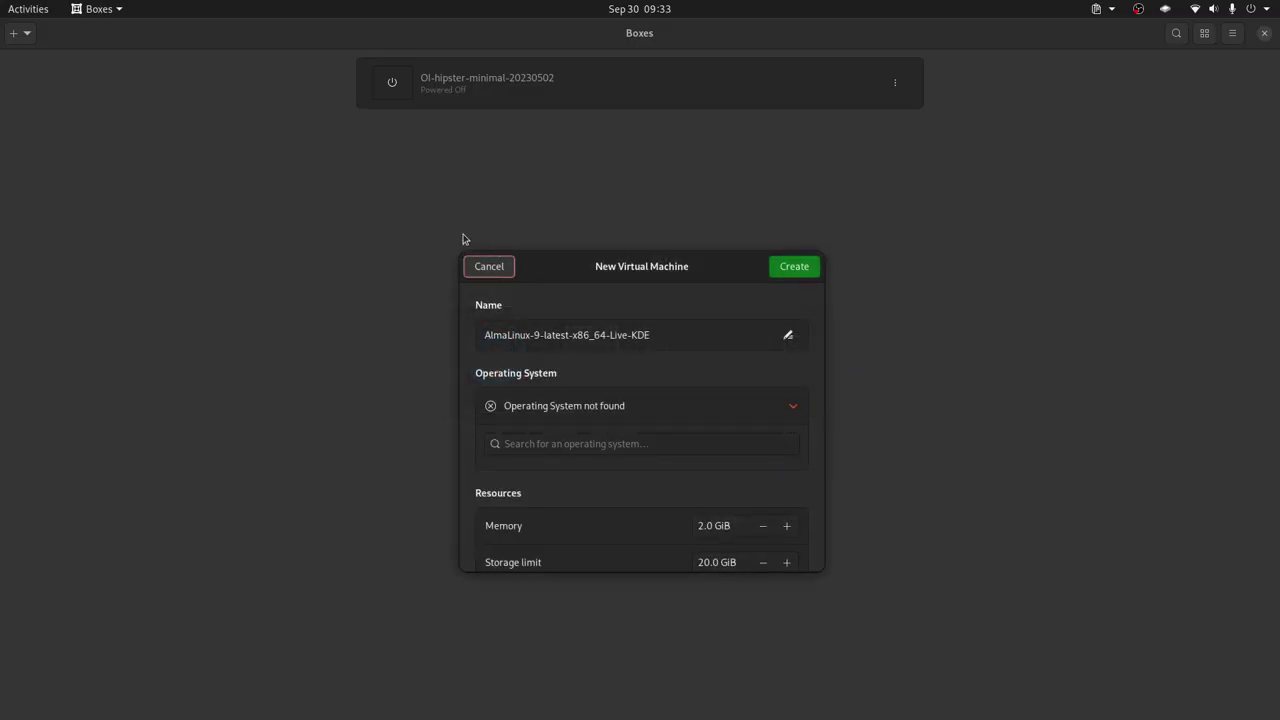
pyautogui.hotkey('alt', 'Tab')
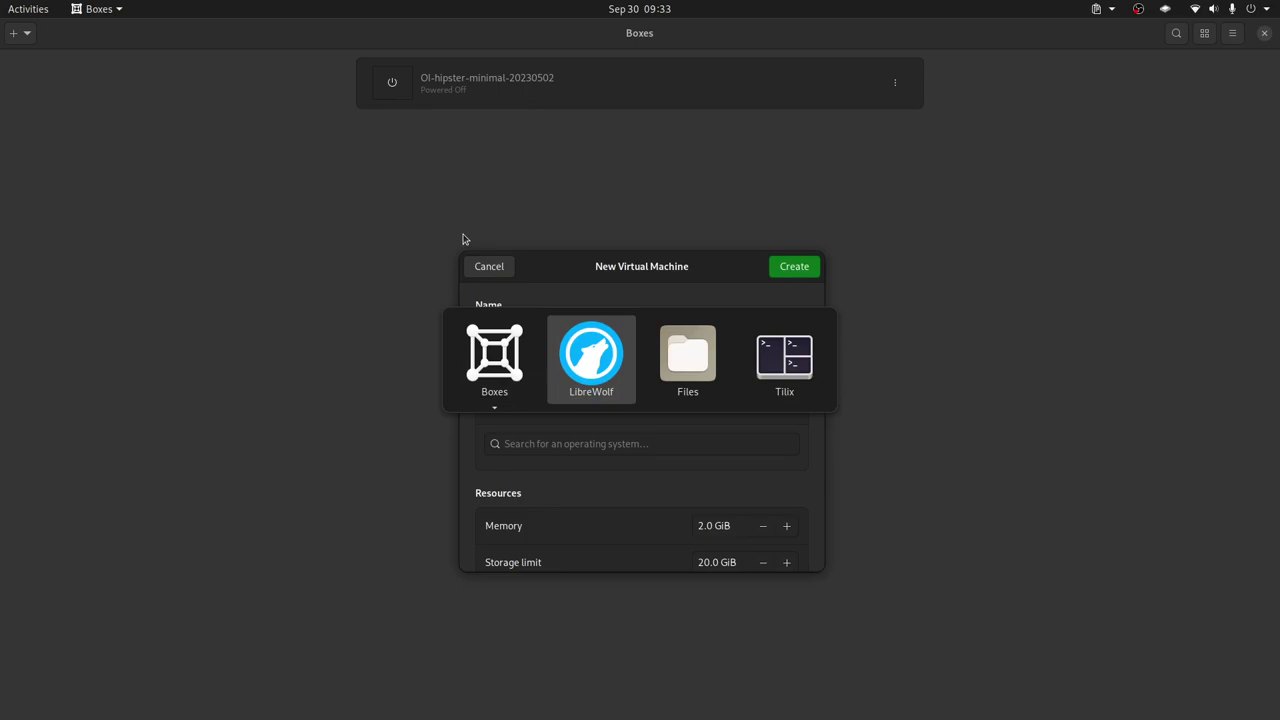
# Open and read the Live Media wiki guide in a new tab, then return to the ISO listing and Boxes
pyautogui.hotkey('ctrl', 'pageup')
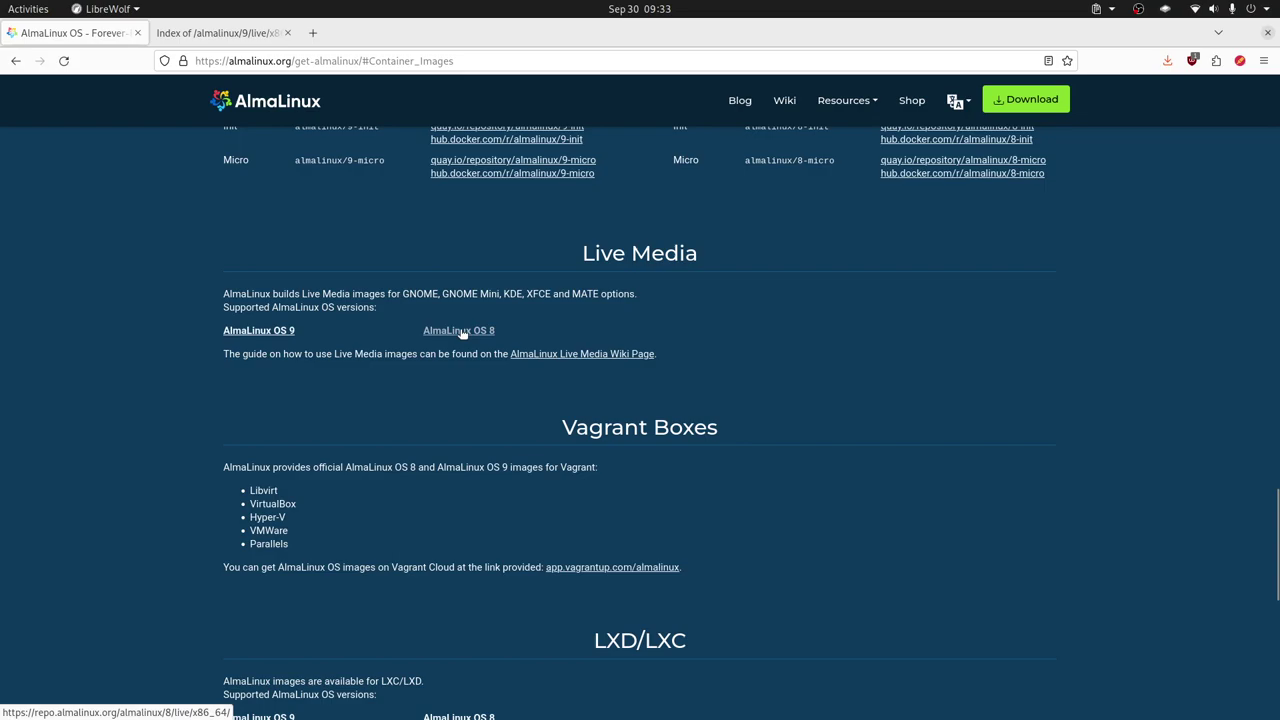
pyautogui.middleClick(588, 355)
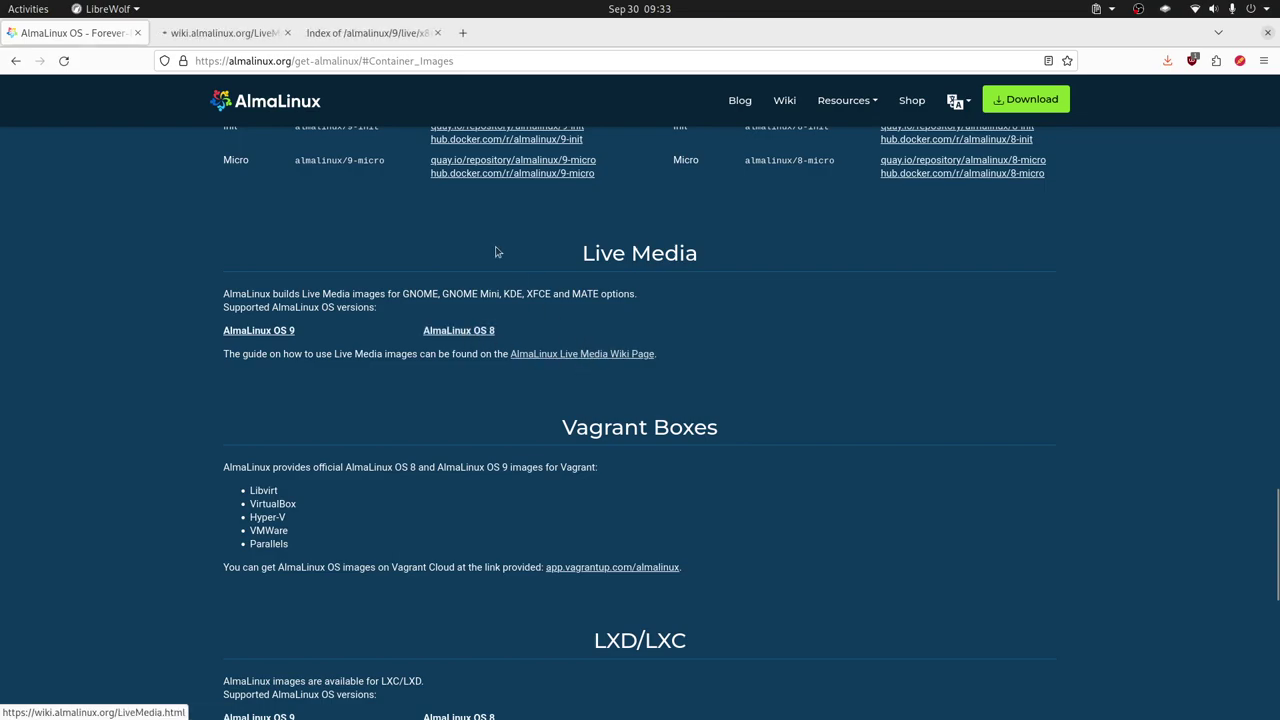
pyautogui.hotkey('ctrl', 'pagedown')
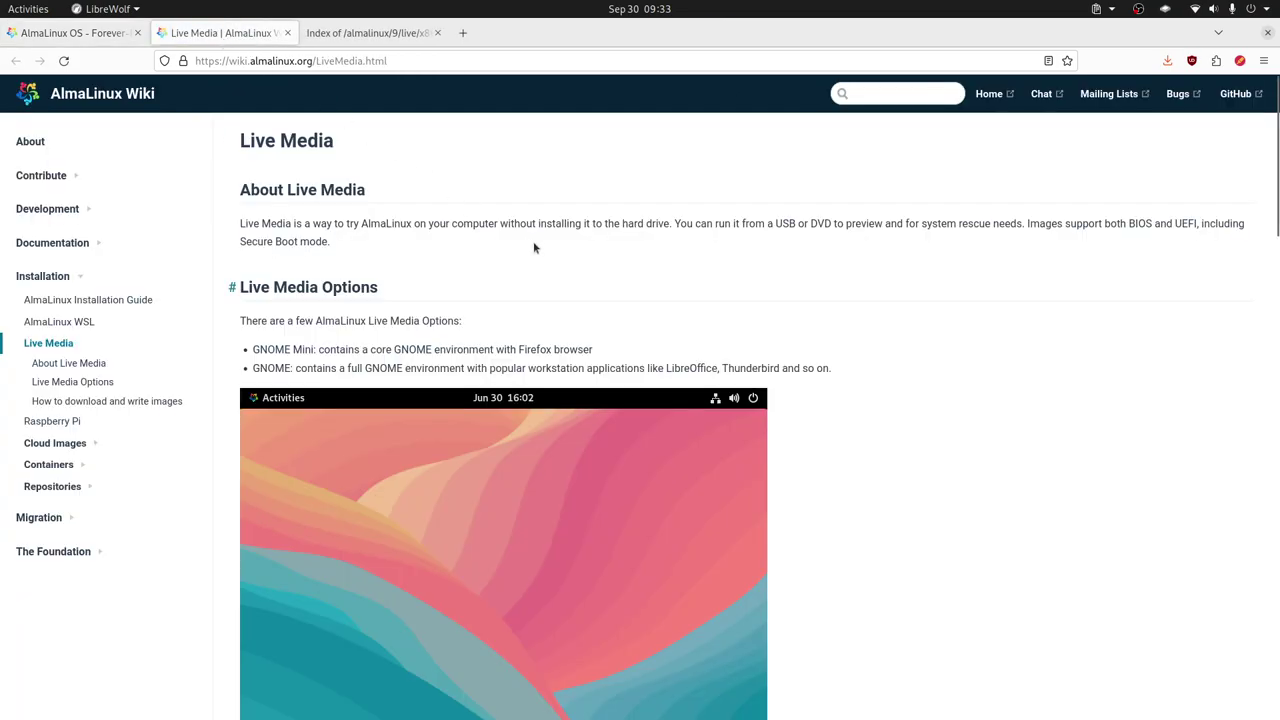
pyautogui.scroll(-15, 598, 330)
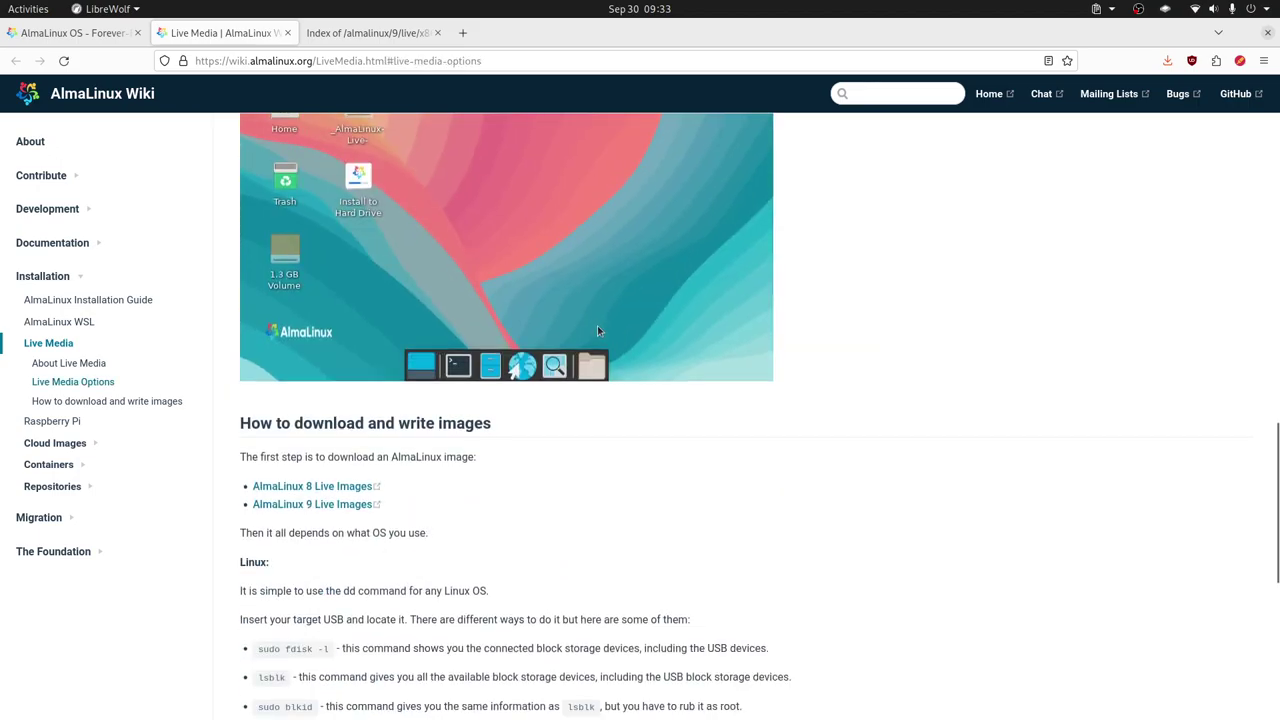
pyautogui.scroll(-4, 598, 330)
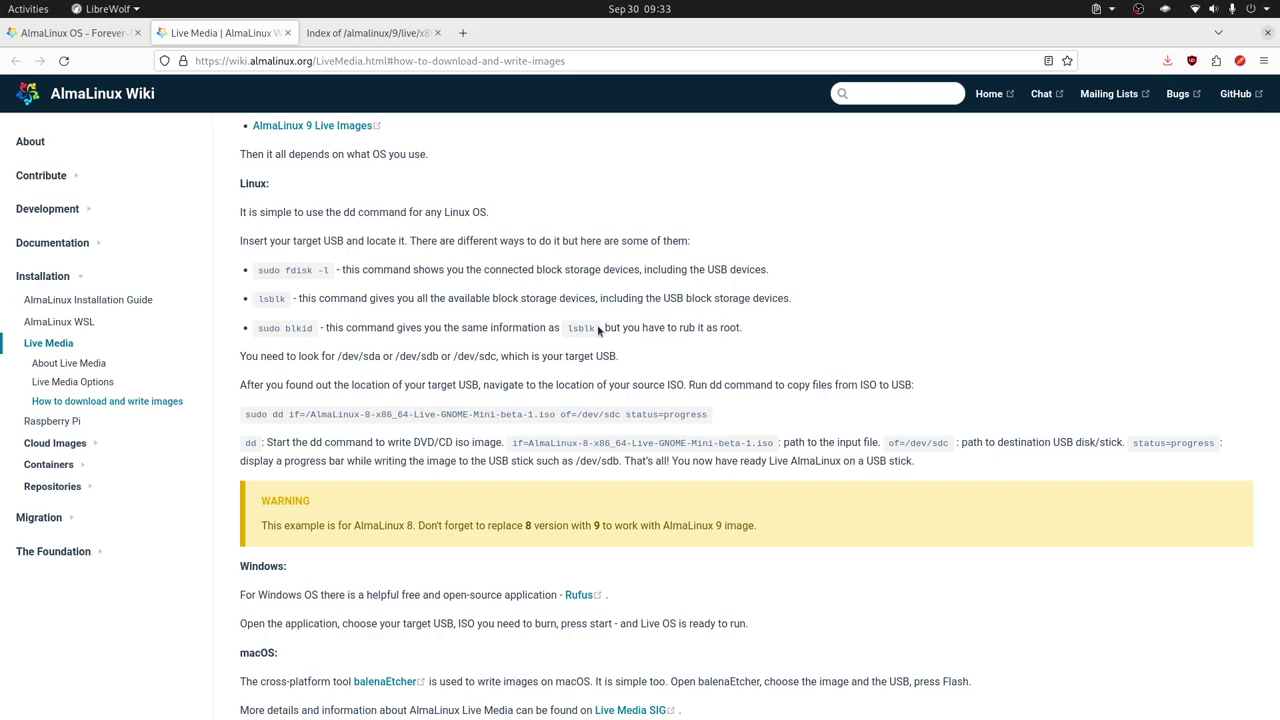
pyautogui.scroll(-2, 598, 330)
pyautogui.scroll(8, 597, 325)
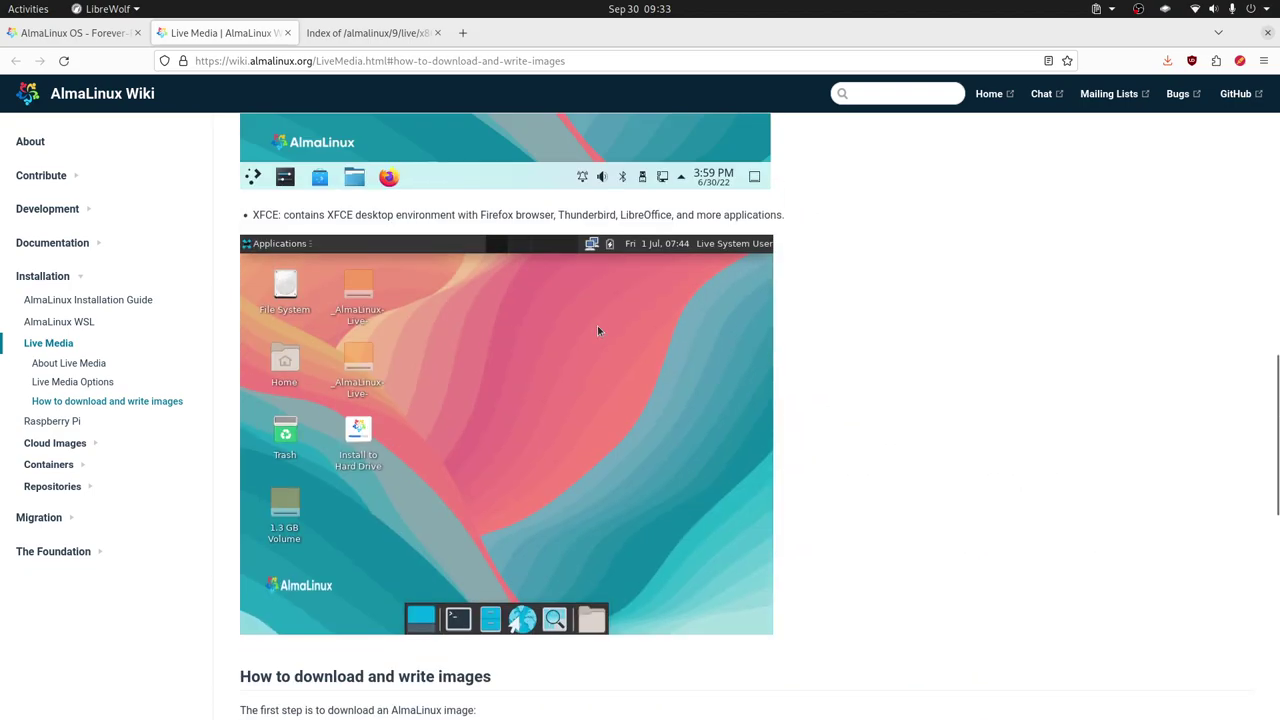
pyautogui.scroll(15, 597, 325)
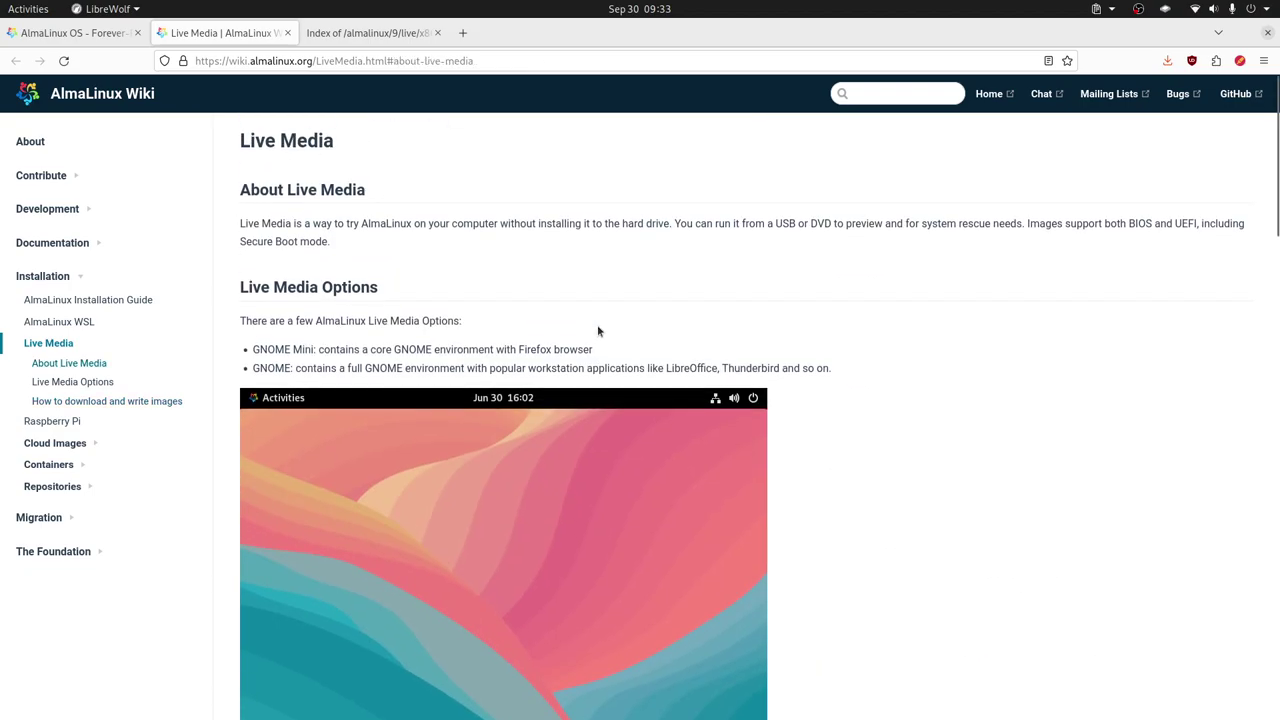
pyautogui.click(402, 36)
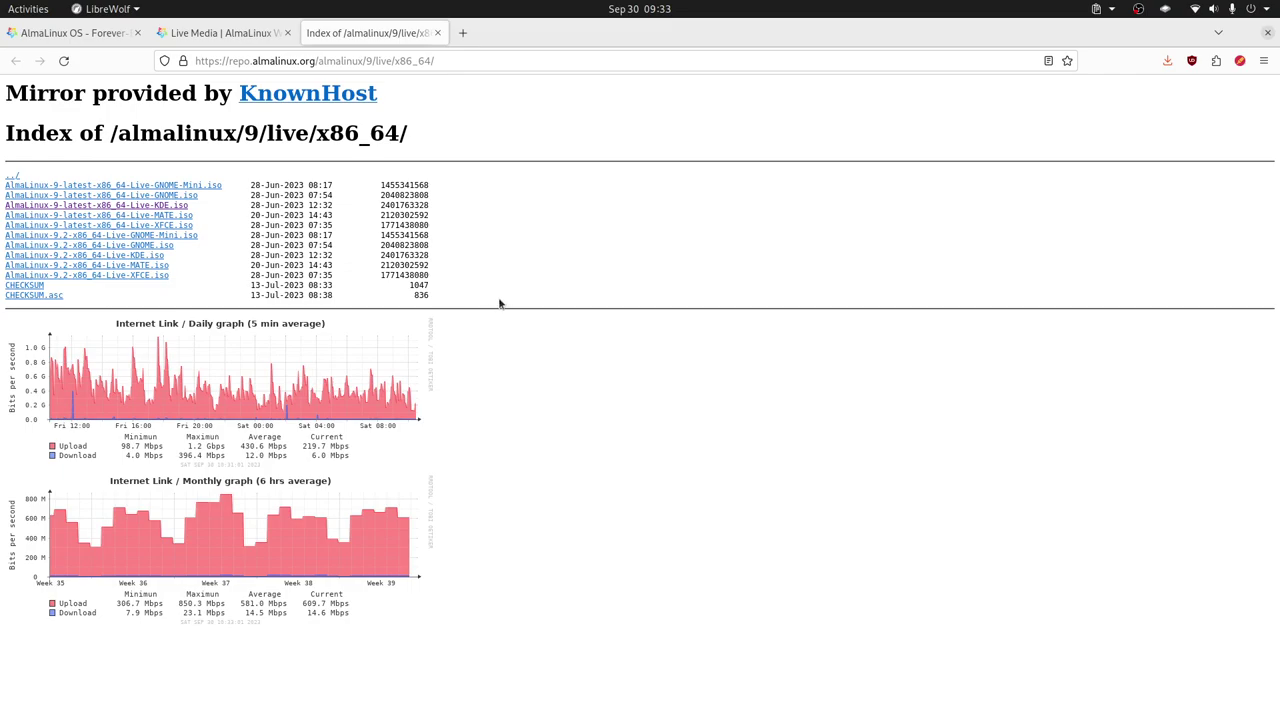
pyautogui.hotkey('alt', 'Tab')
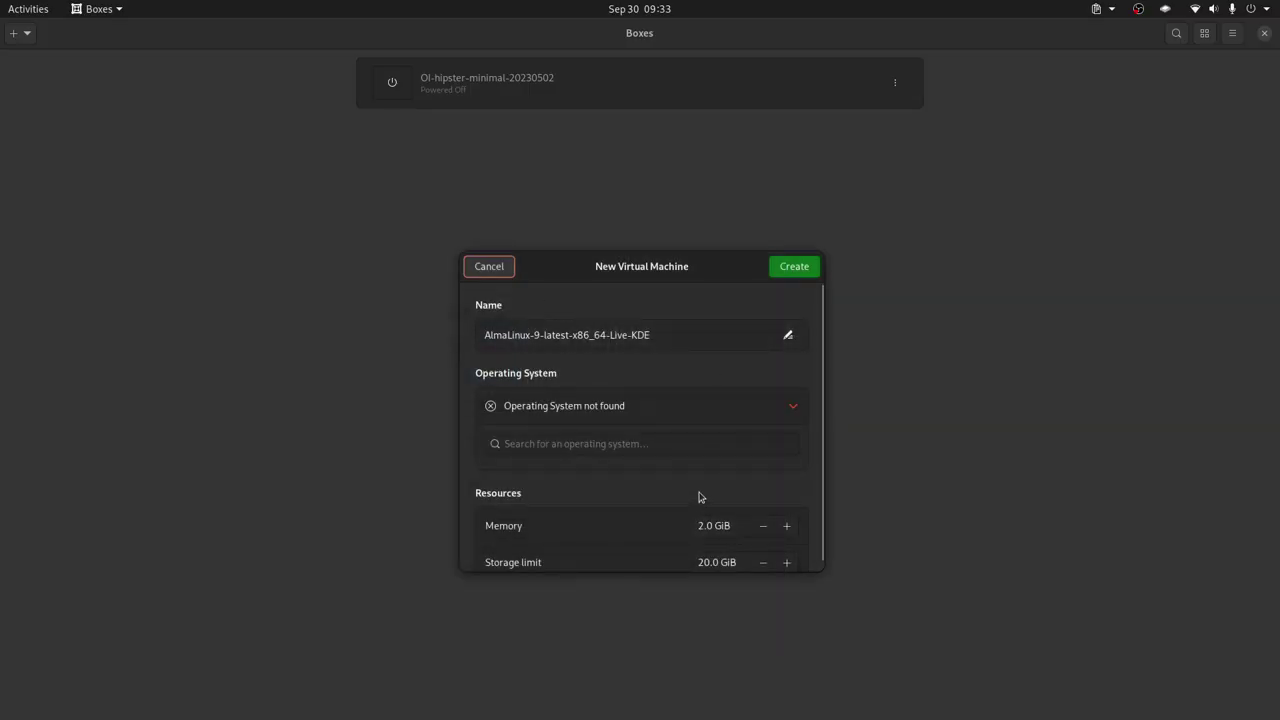
# Give the new AlmaLinux machine 4 GiB memory and a 200 GiB storage limit, then create it
pyautogui.click(698, 525)
pyautogui.press('Delete')
pyautogui.write('4')
pyautogui.scroll(-1, 758, 551)
pyautogui.doubleClick(703, 553)
pyautogui.write('200')
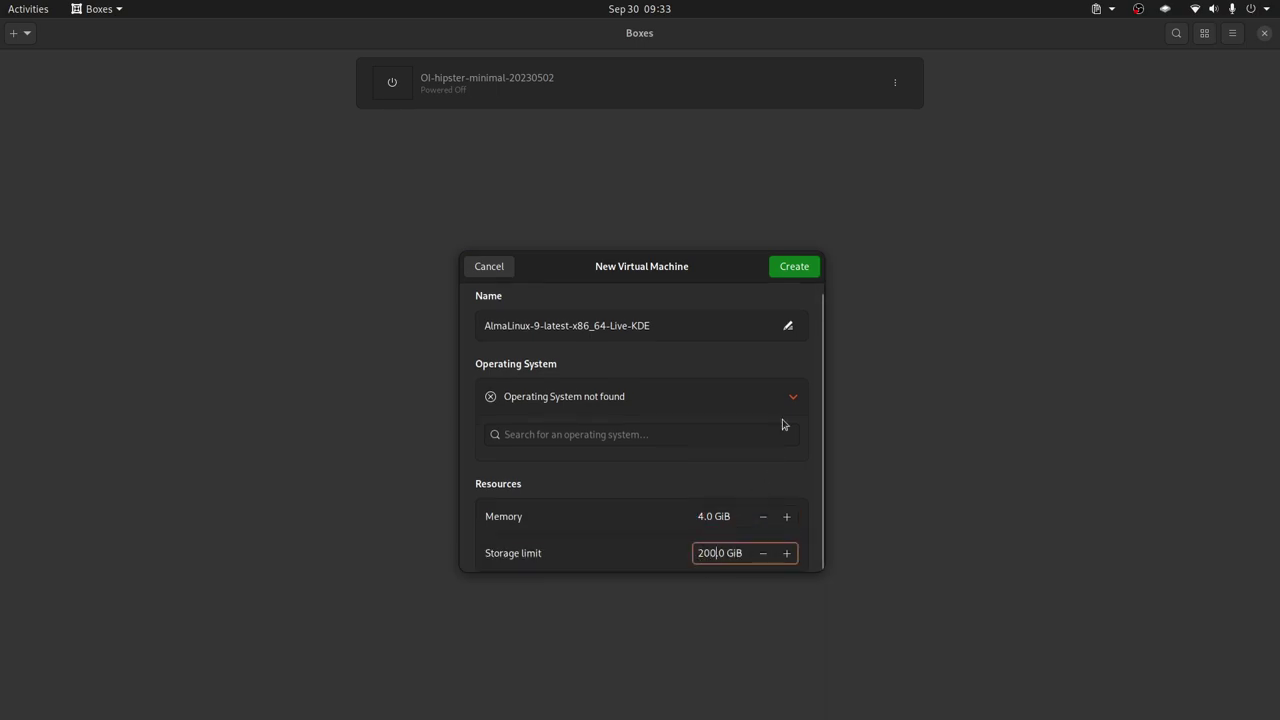
pyautogui.click(799, 267)
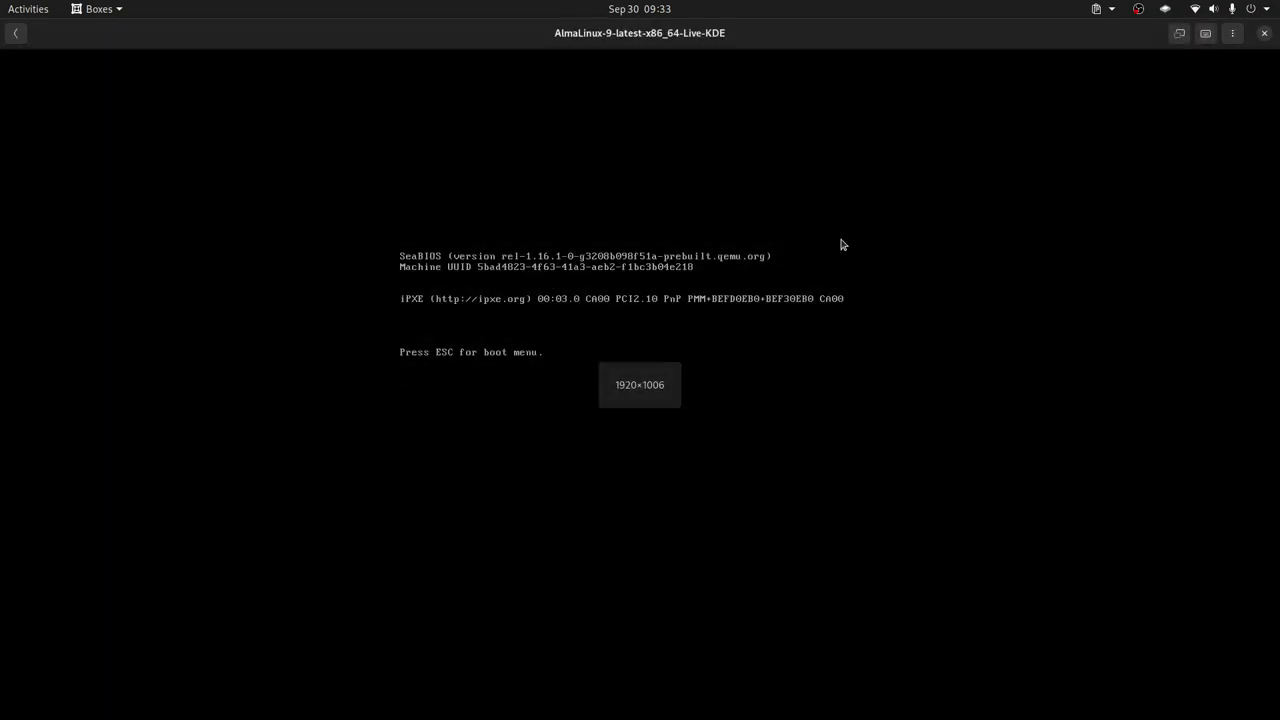
# Make the VM fullscreen and boot the Start AlmaLinux Live 9.2 menu entry
pyautogui.click(1179, 34)
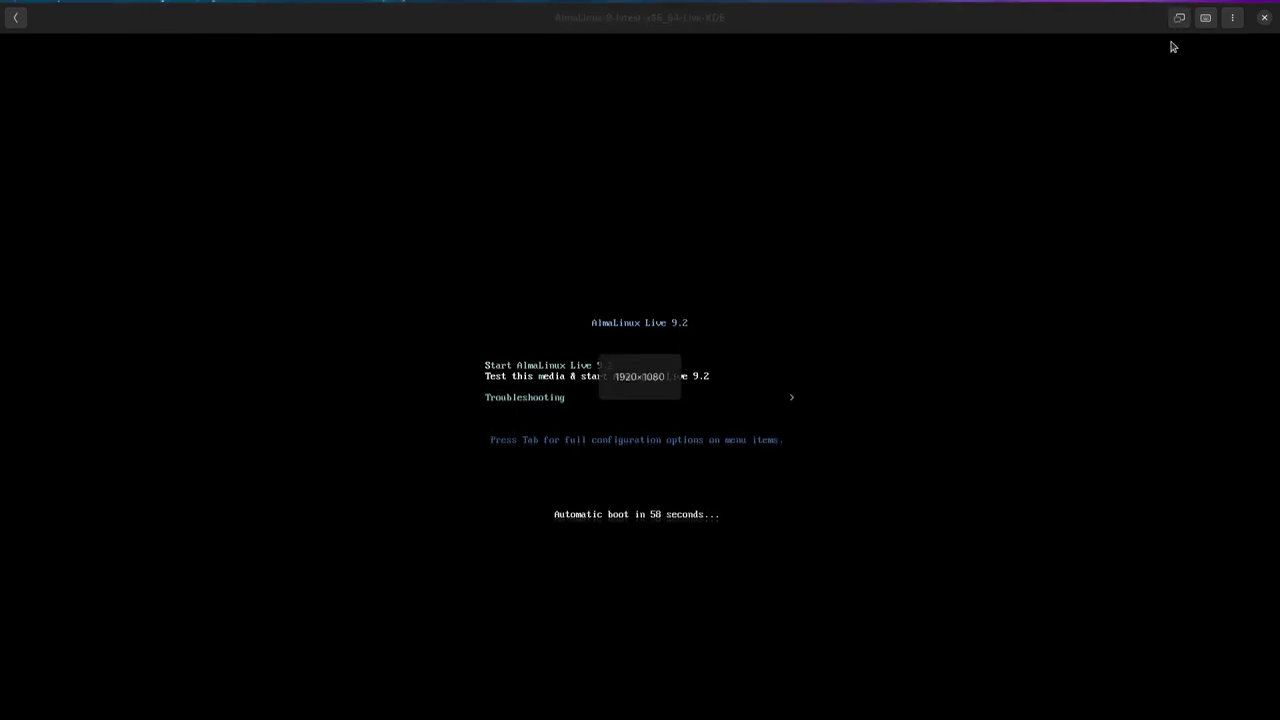
pyautogui.click(934, 254)
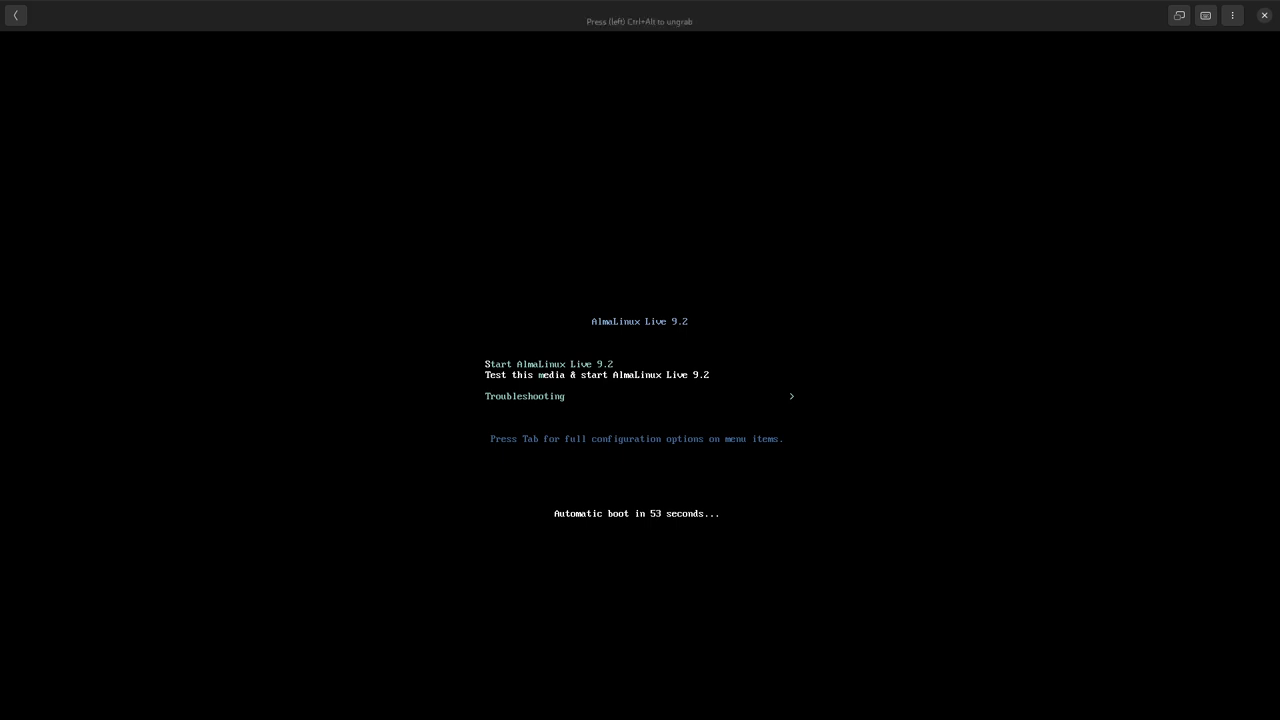
pyautogui.press('Up')
pyautogui.press('Return')
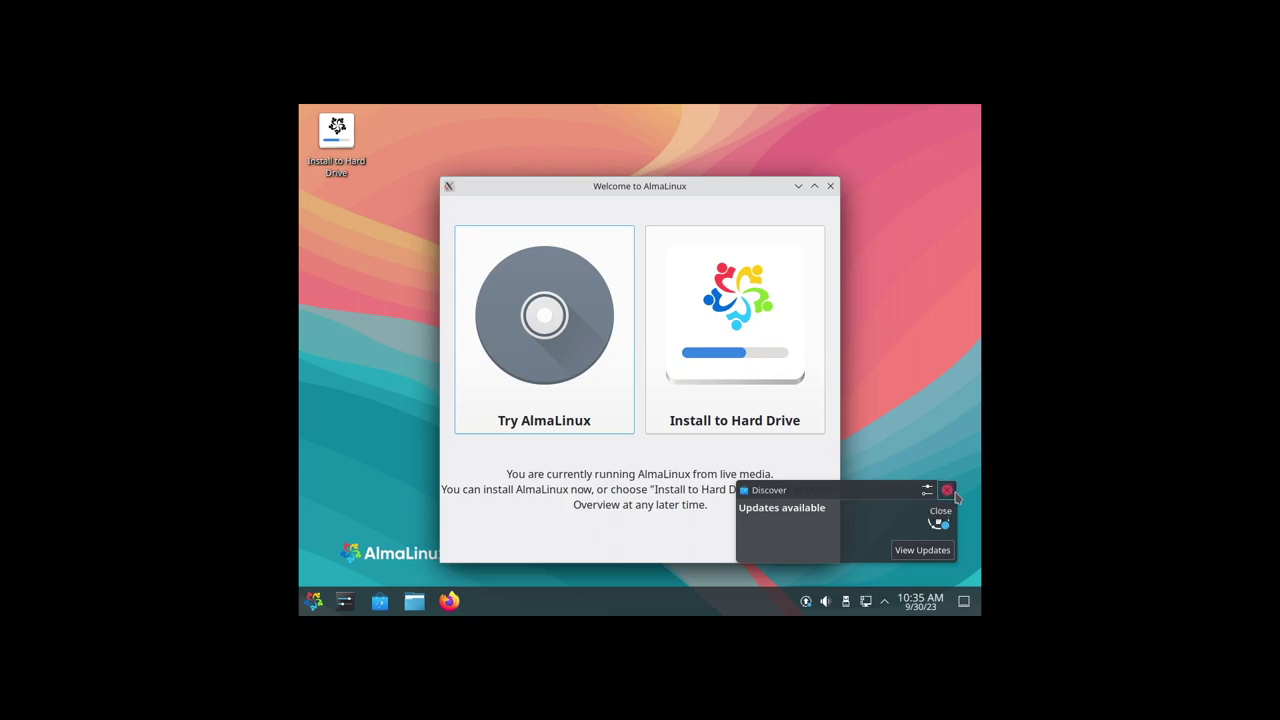
# Dismiss the updates notification, choose Try AlmaLinux and close the welcome window
pyautogui.click(947, 491)
pyautogui.click(565, 390)
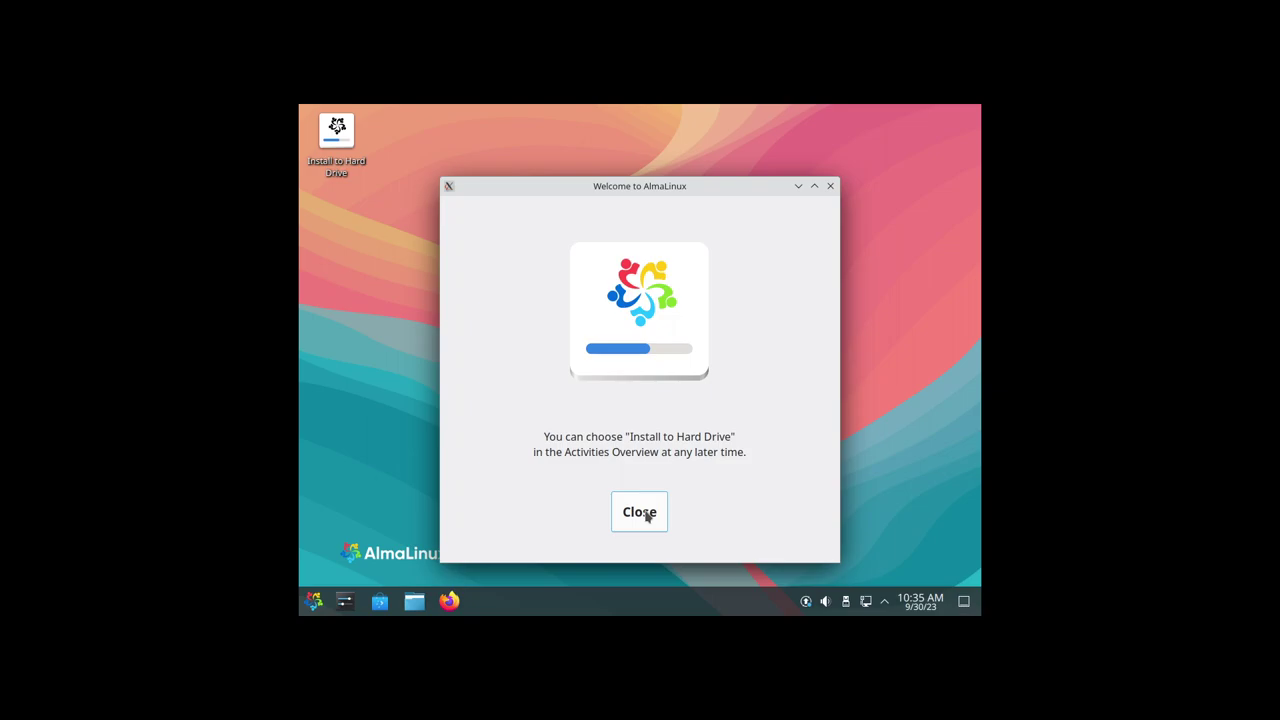
pyautogui.click(646, 516)
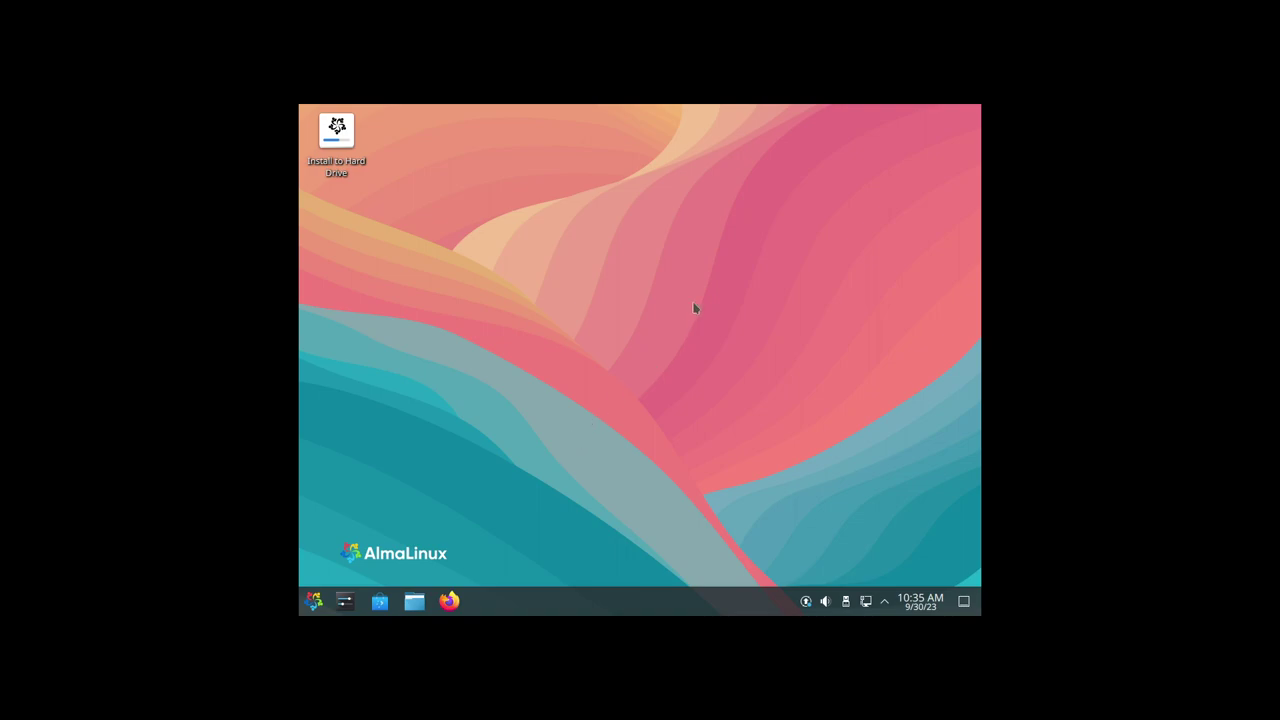
# Set the desktop display resolution to 1920x1080 (16:9) and apply it
pyautogui.rightClick(725, 218)
pyautogui.moveTo(768, 405)
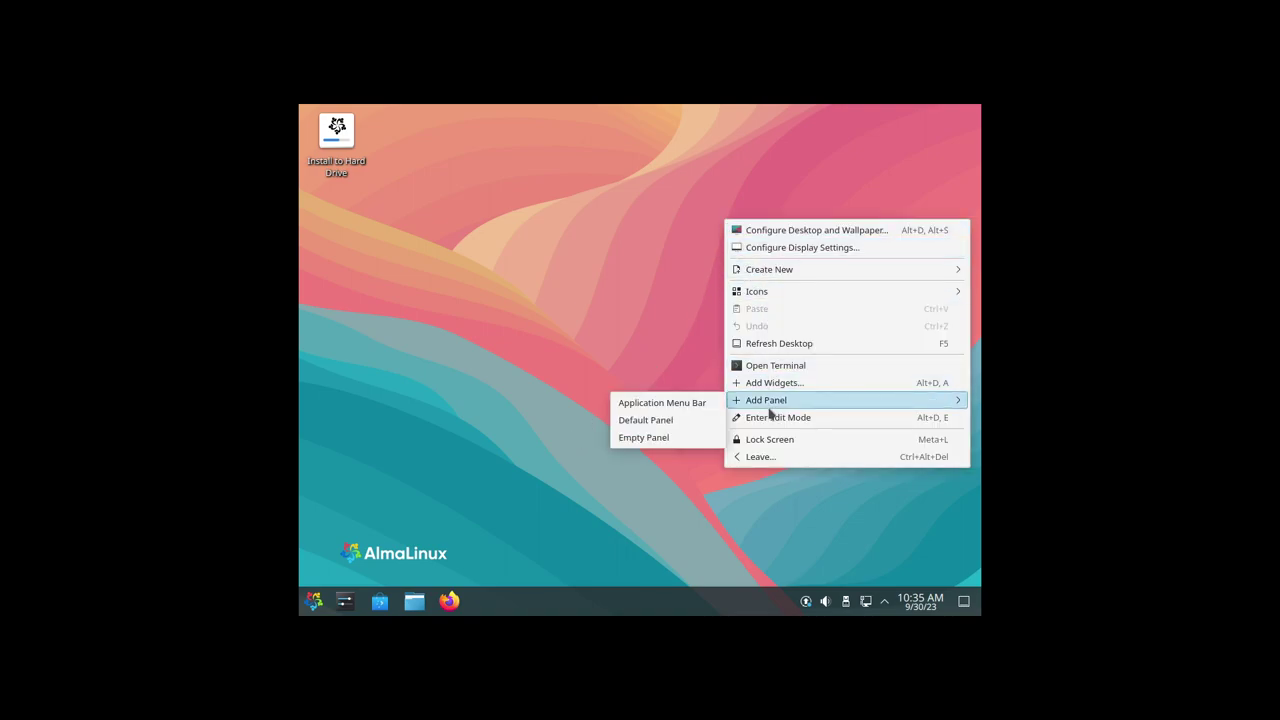
pyautogui.click(810, 246)
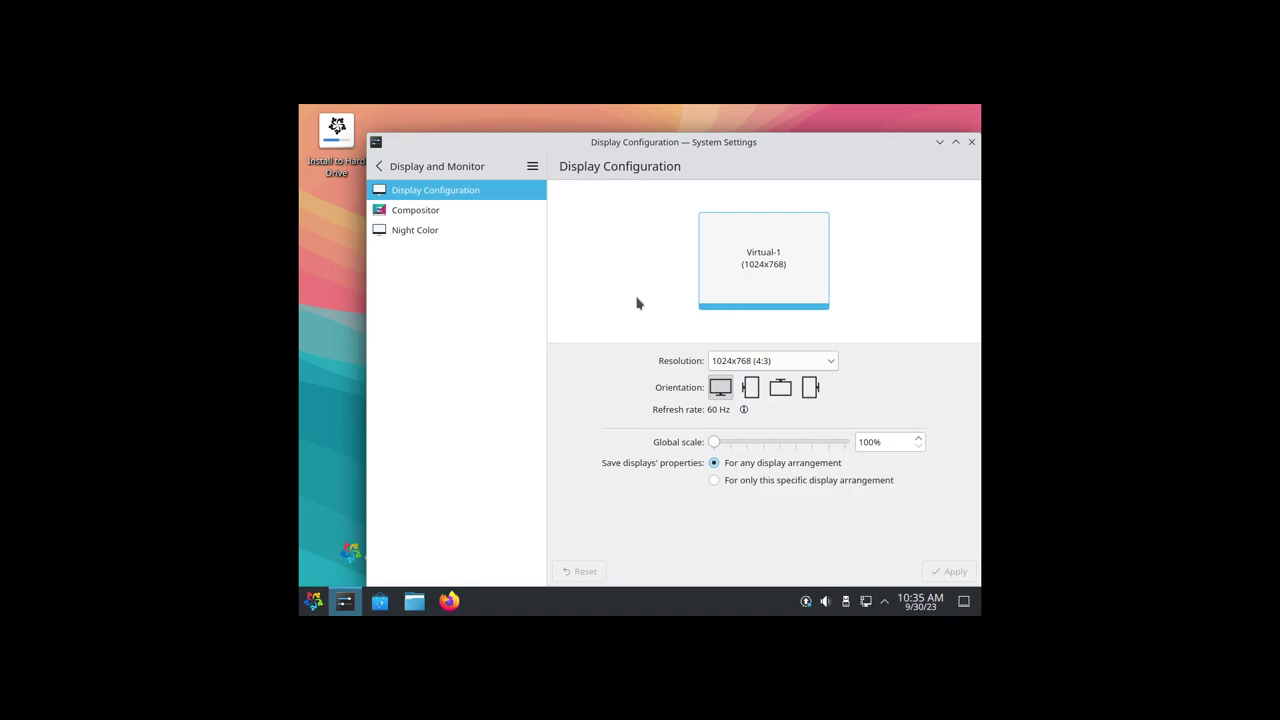
pyautogui.click(804, 366)
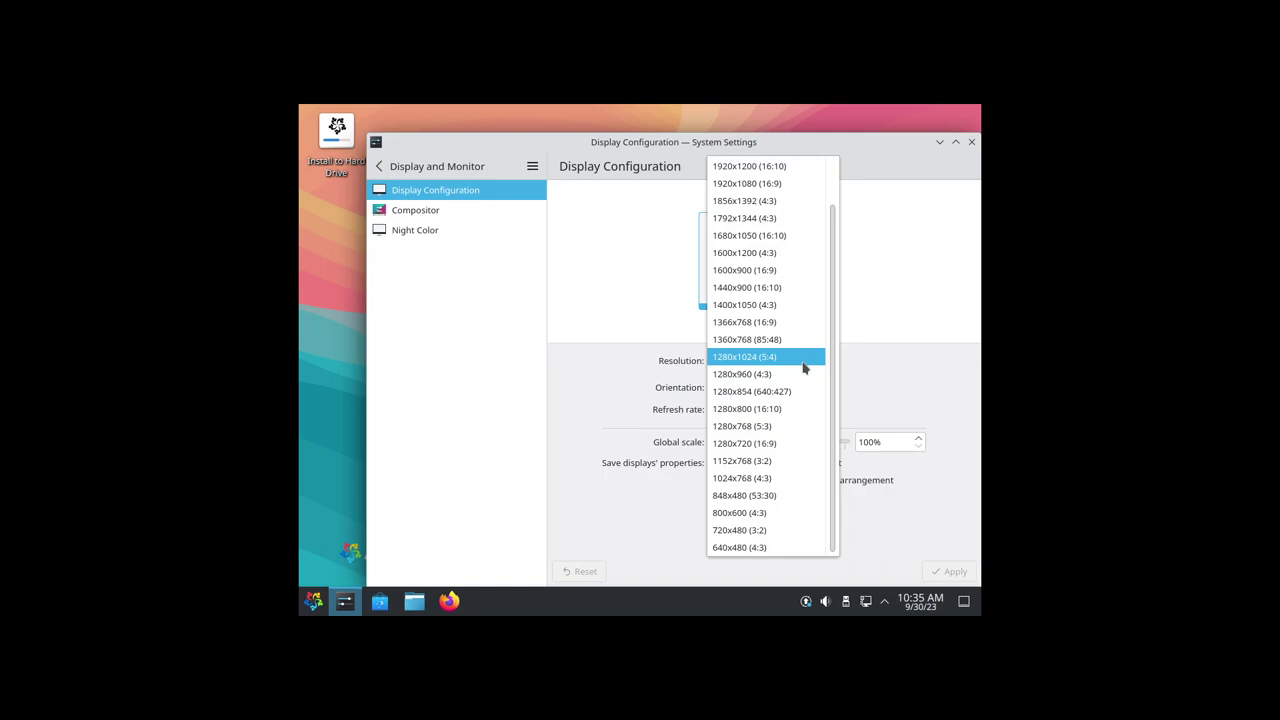
pyautogui.click(780, 184)
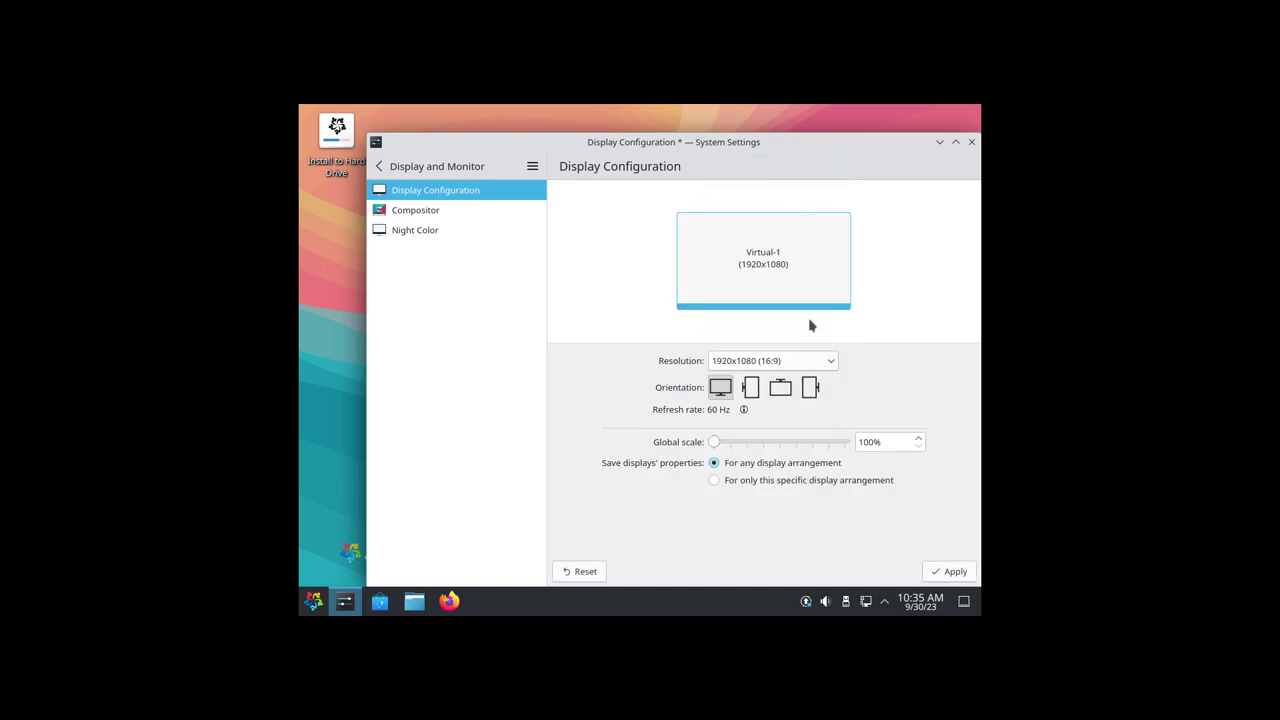
pyautogui.click(945, 573)
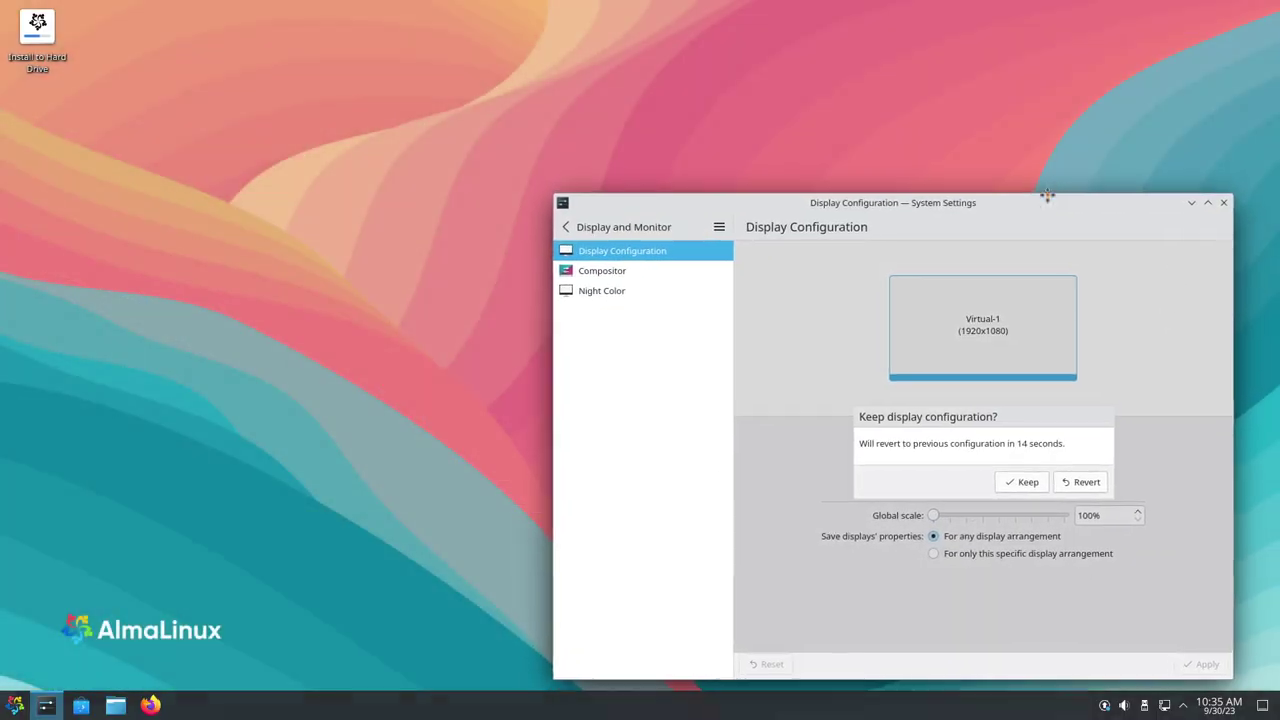
pyautogui.click(1223, 199)
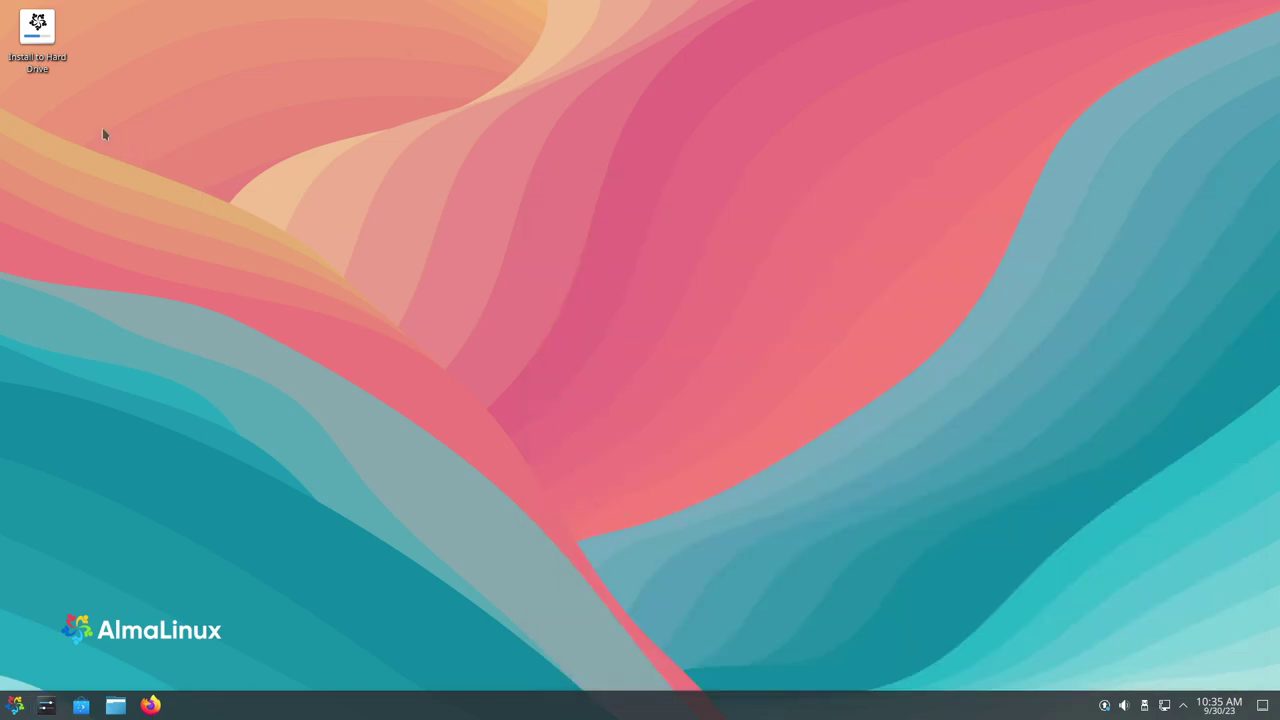
# Launch the Install to Hard Drive desktop icon, cancelling an accidental rename
pyautogui.click(37, 28)
pyautogui.press('F2')
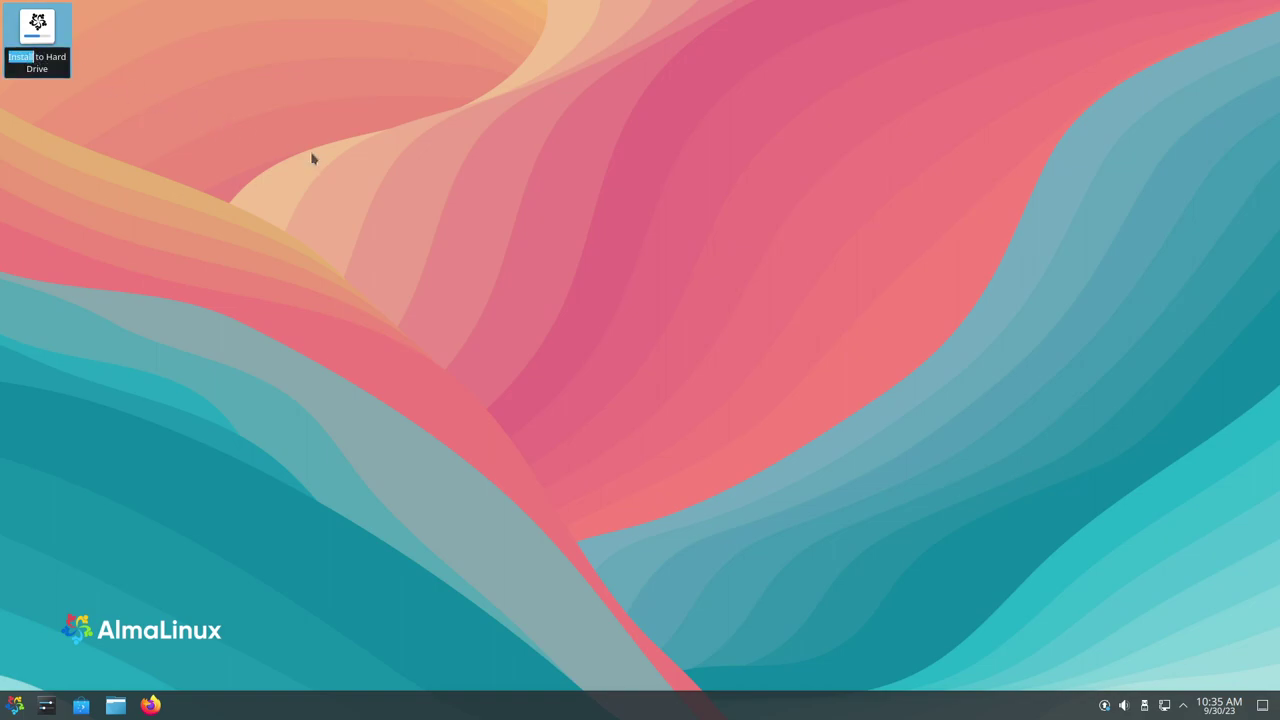
pyautogui.press('Escape')
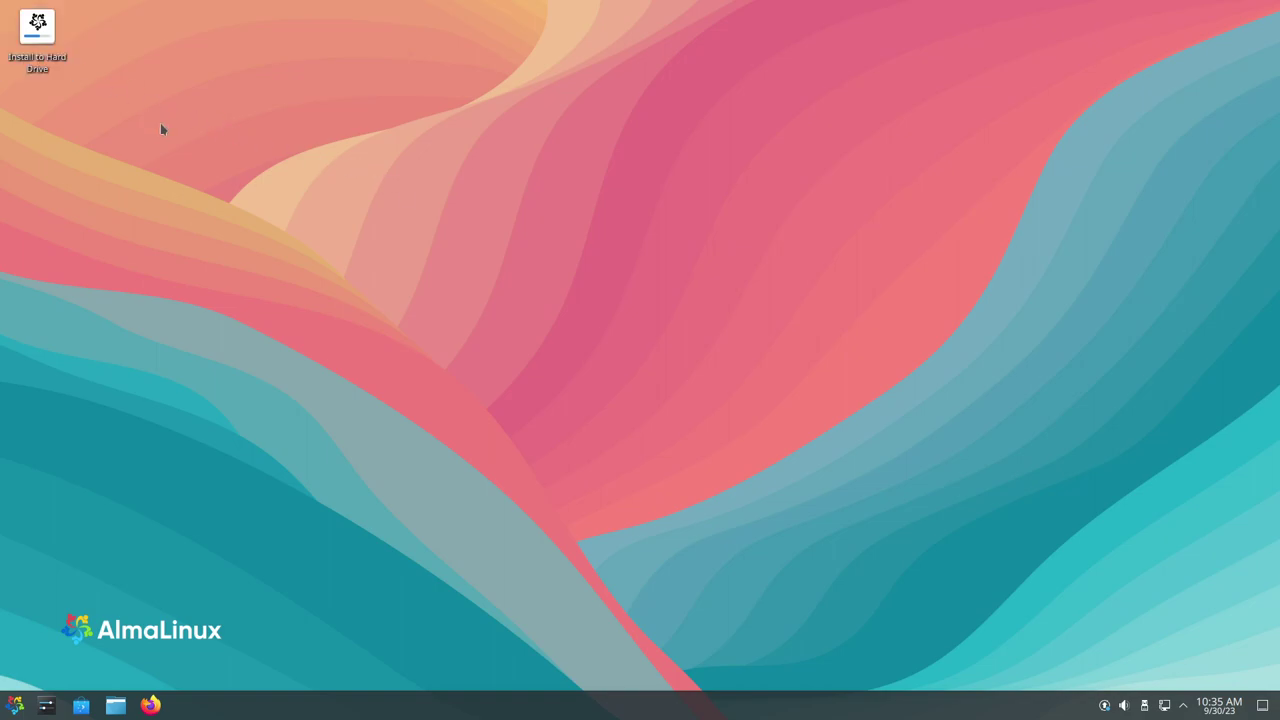
pyautogui.doubleClick(37, 30)
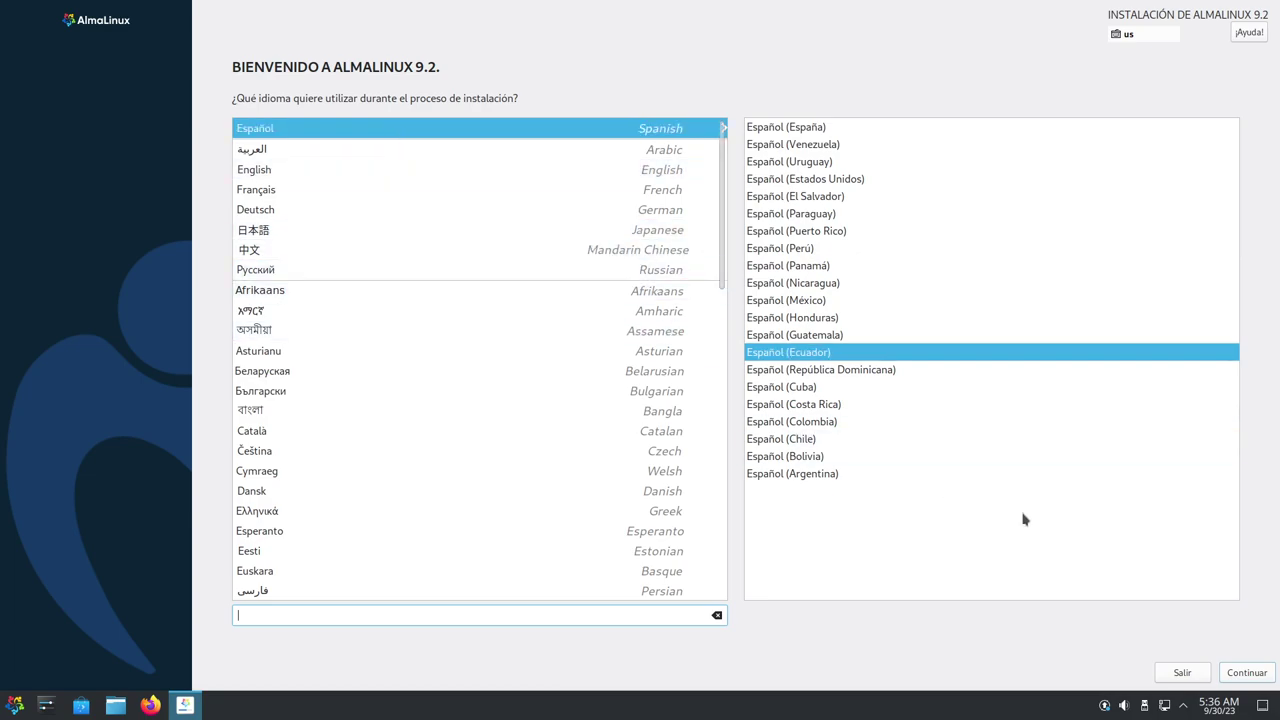
# Accept Español (Ecuador) as the language and open the Teclado layout settings
pyautogui.click(1240, 673)
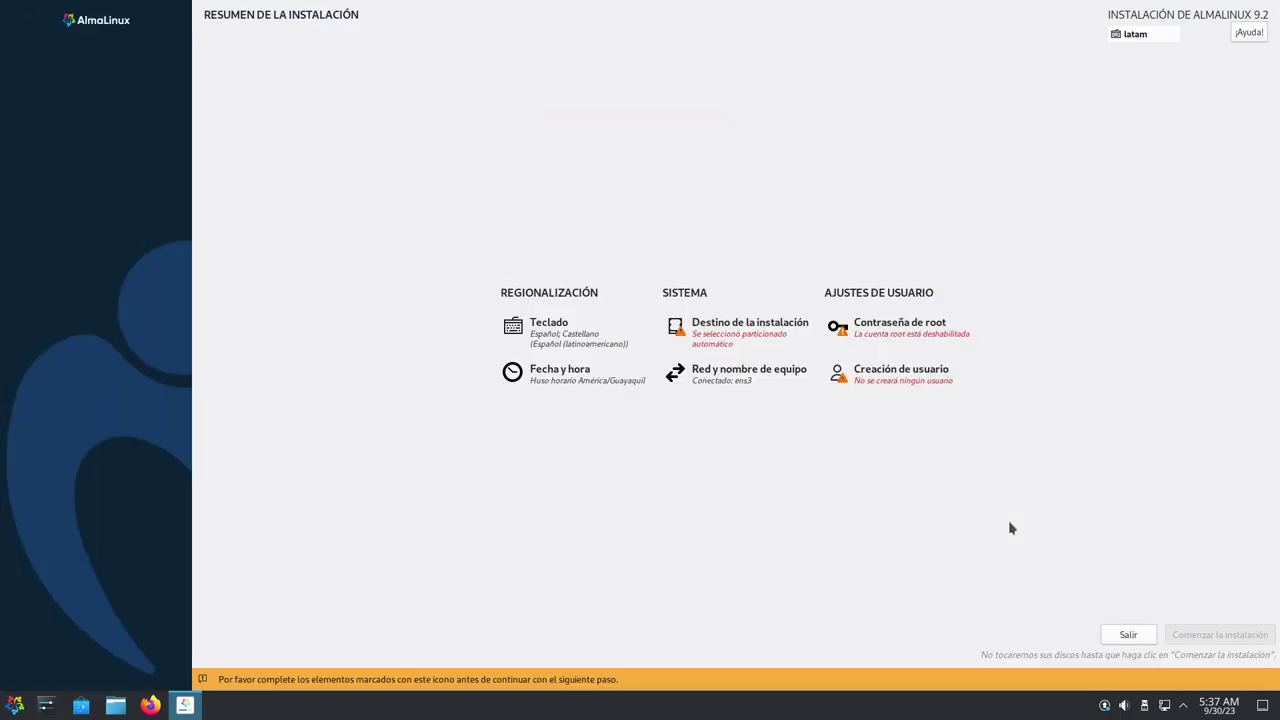
pyautogui.click(551, 345)
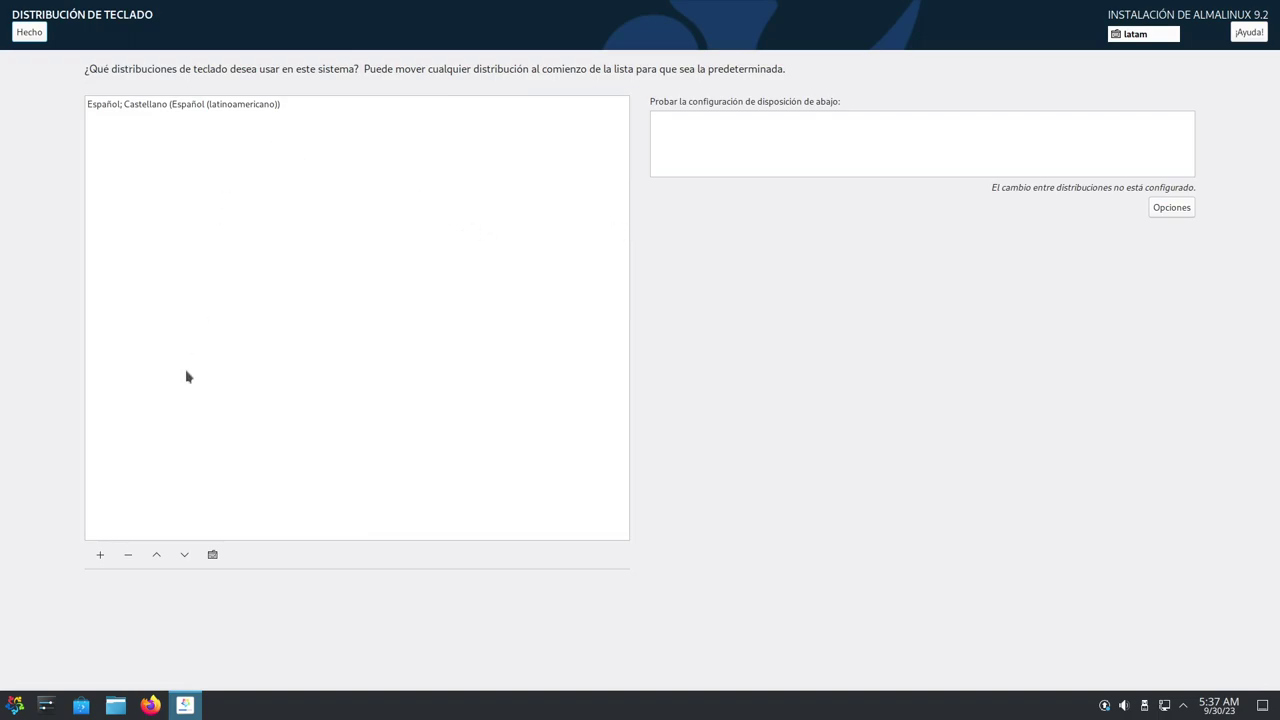
# Search 'ingles' and add the Inglés (EE. UU. internacional con teclas muertas) keyboard layout
pyautogui.click(100, 555)
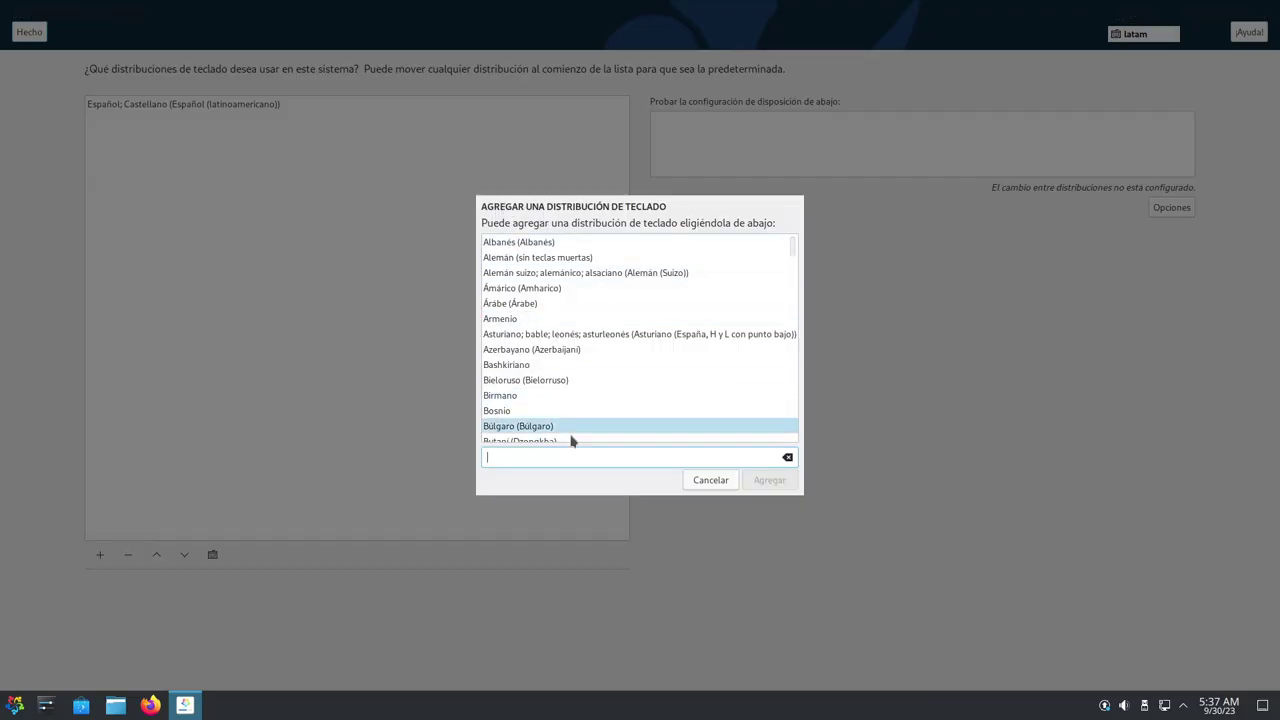
pyautogui.write('ingles')
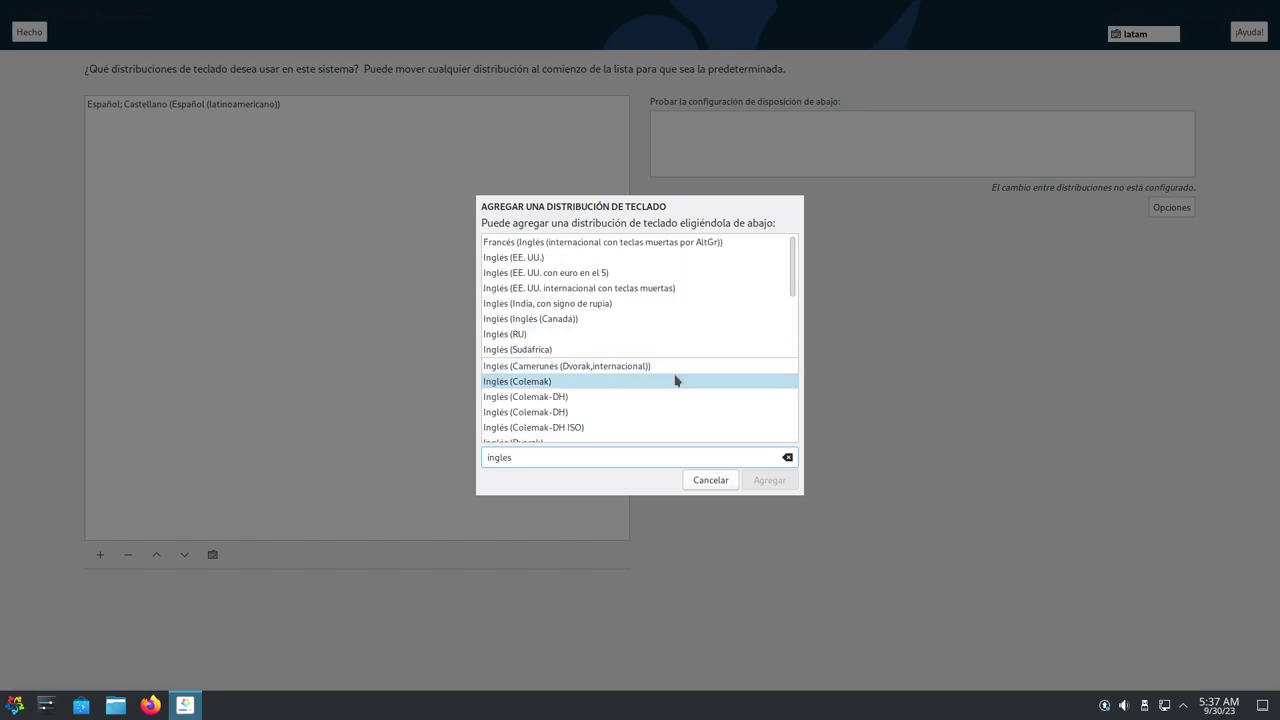
pyautogui.scroll(-3, 677, 379)
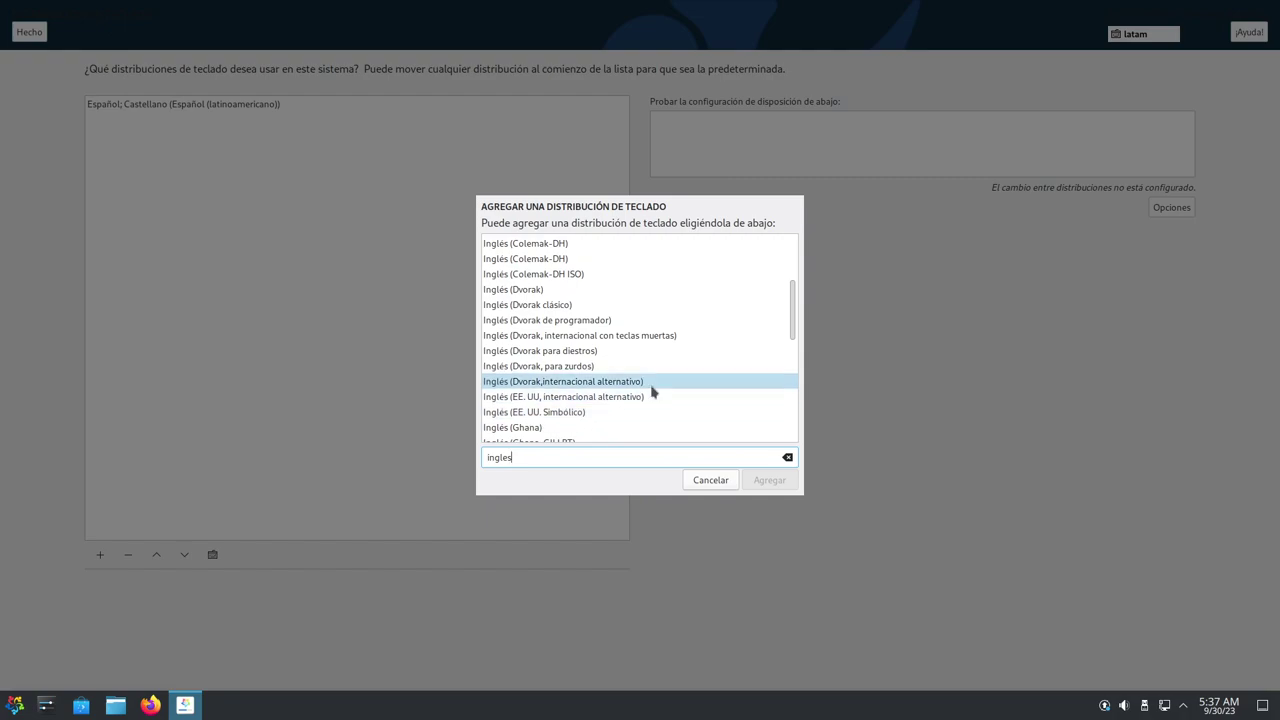
pyautogui.click(583, 335)
pyautogui.scroll(-1, 697, 364)
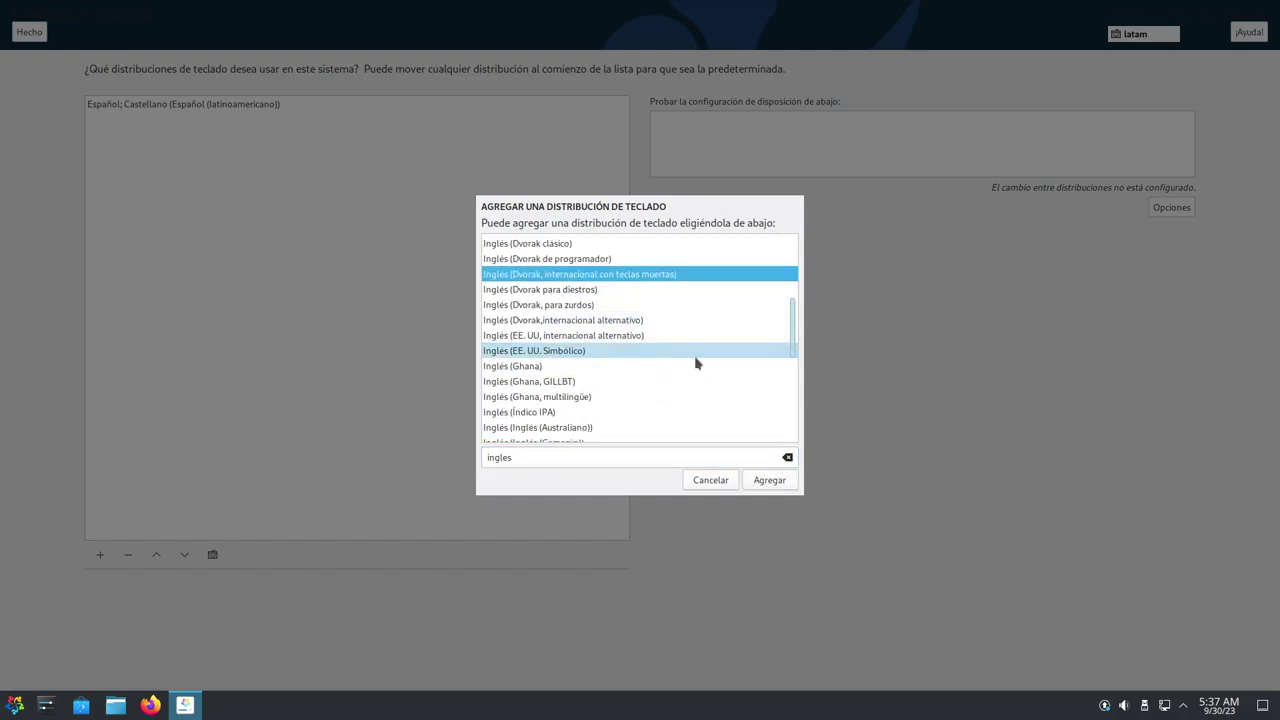
pyautogui.scroll(-2, 672, 366)
pyautogui.scroll(2, 672, 366)
pyautogui.scroll(-3, 672, 366)
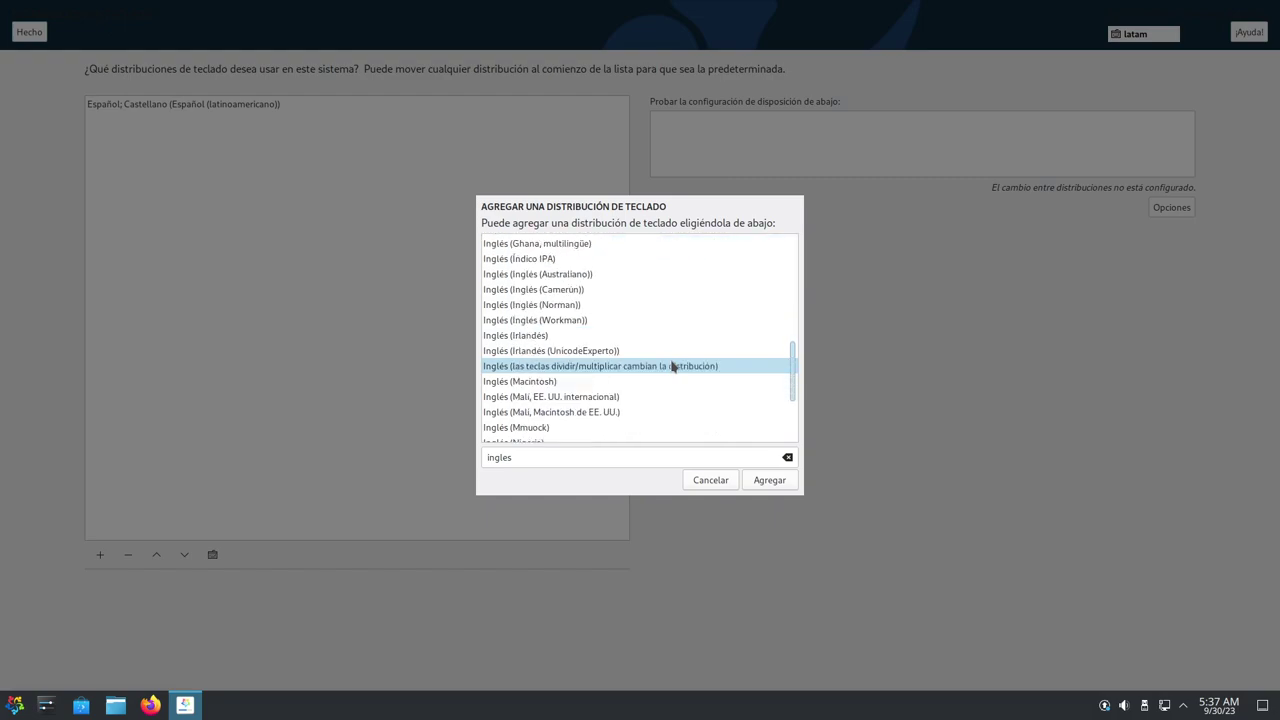
pyautogui.scroll(-1, 672, 366)
pyautogui.scroll(-1, 672, 366)
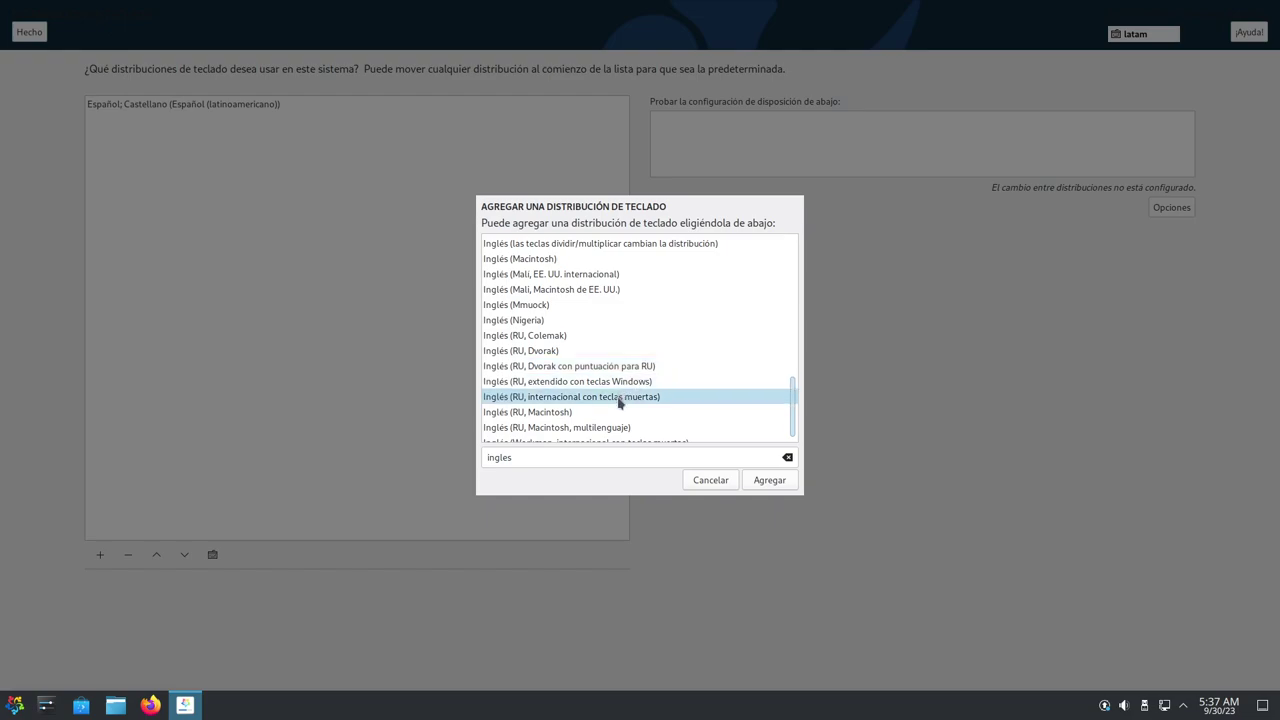
pyautogui.scroll(6, 665, 398)
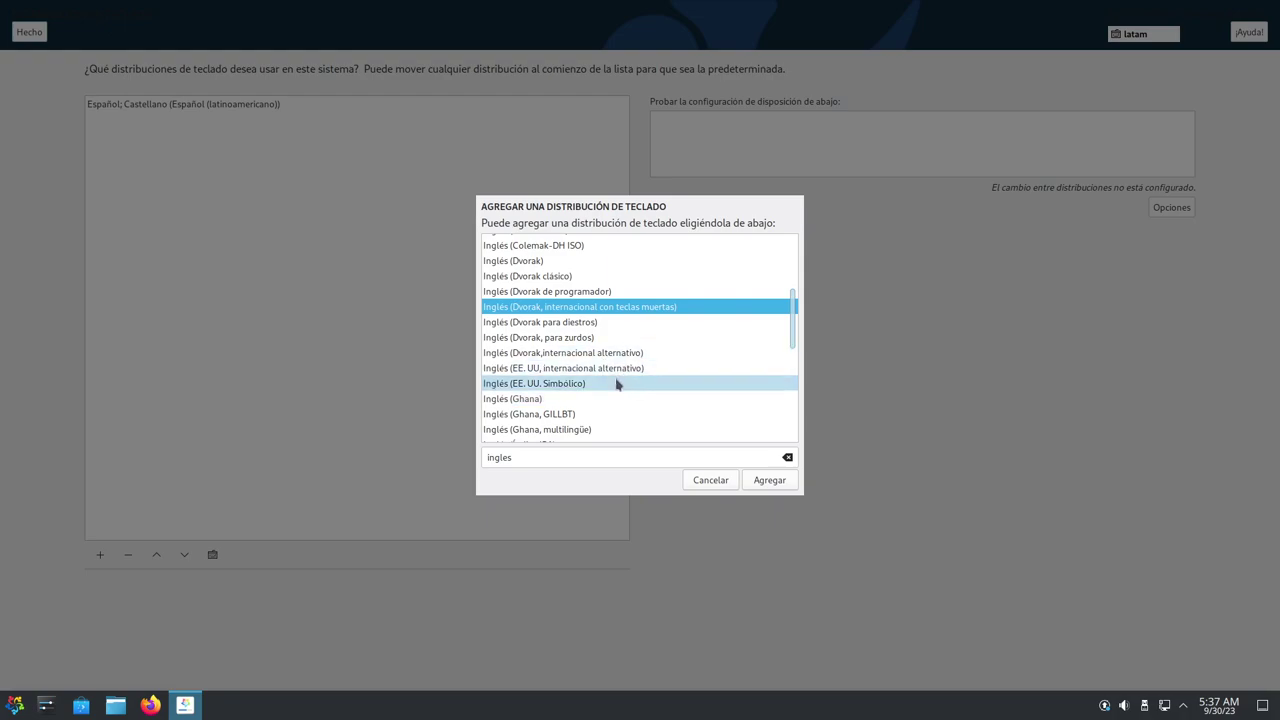
pyautogui.scroll(3, 617, 384)
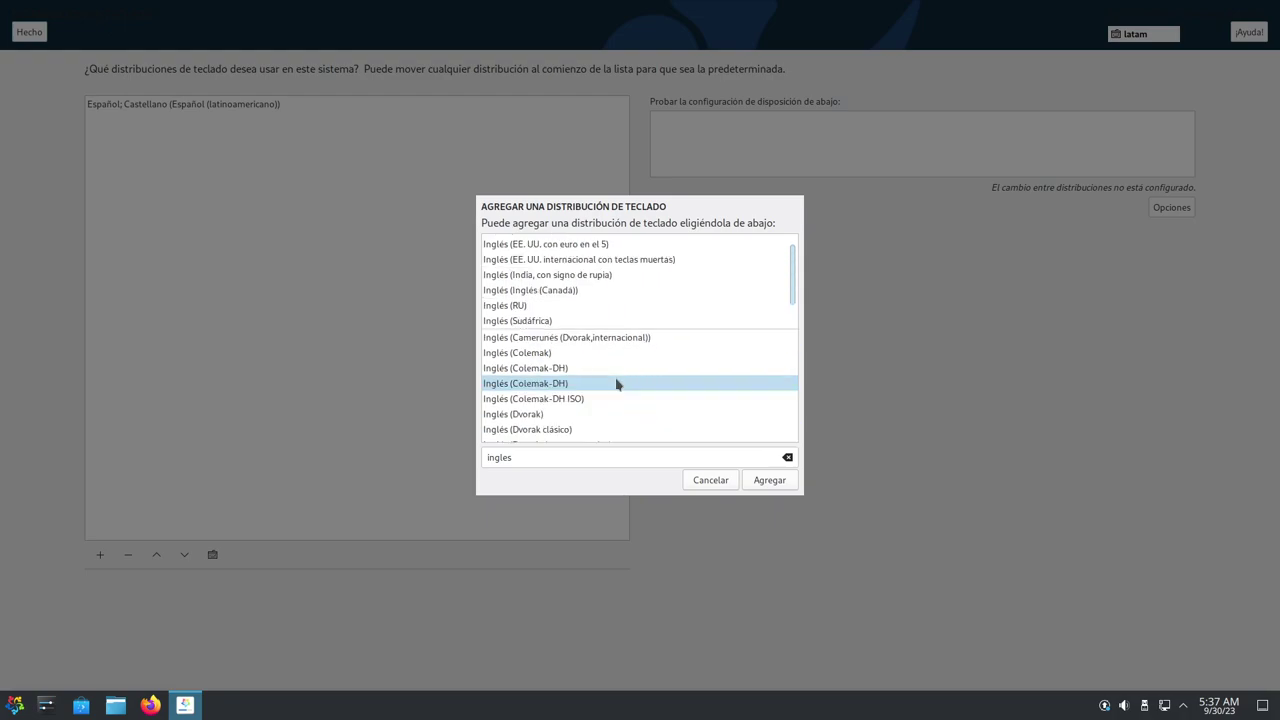
pyautogui.scroll(1, 617, 384)
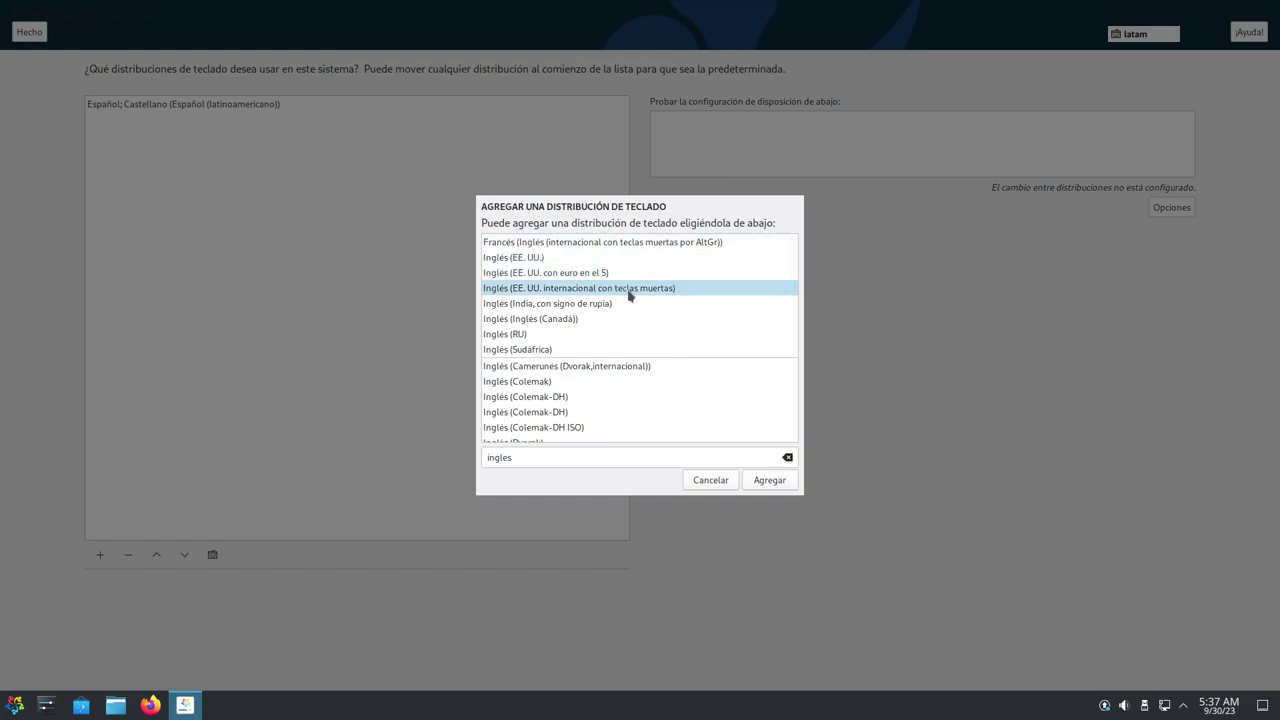
pyautogui.click(629, 292)
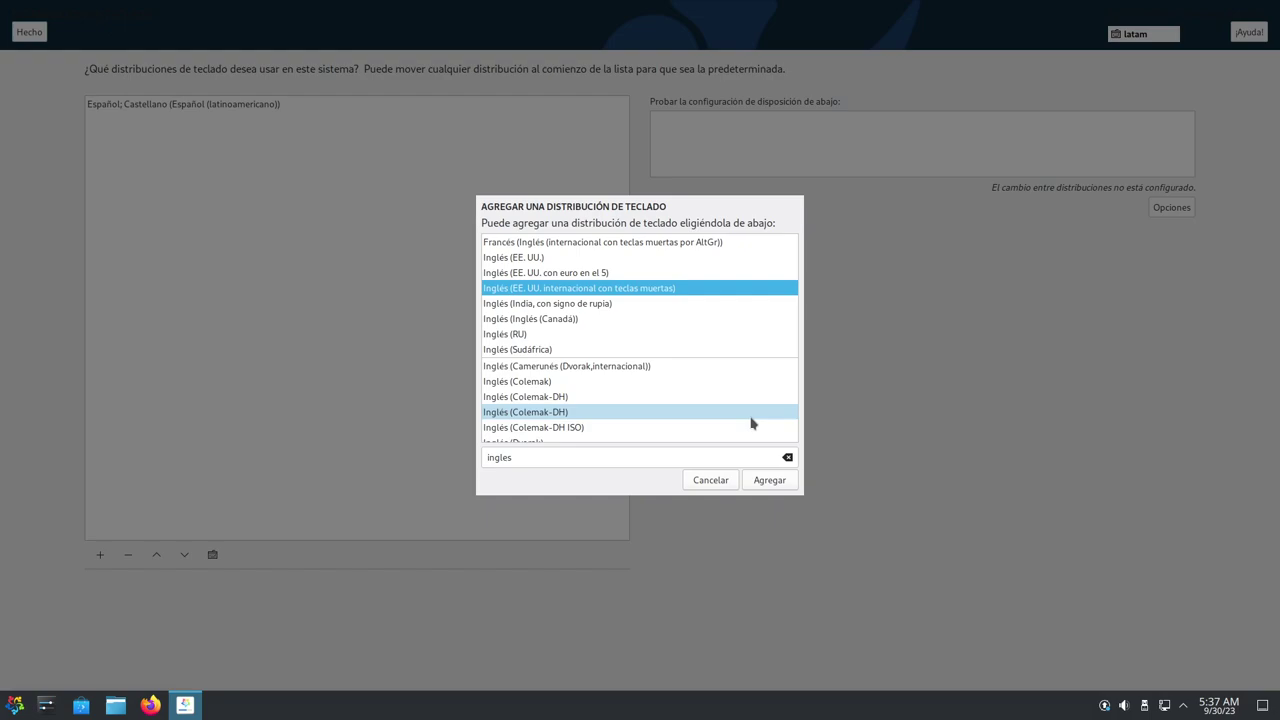
pyautogui.click(764, 488)
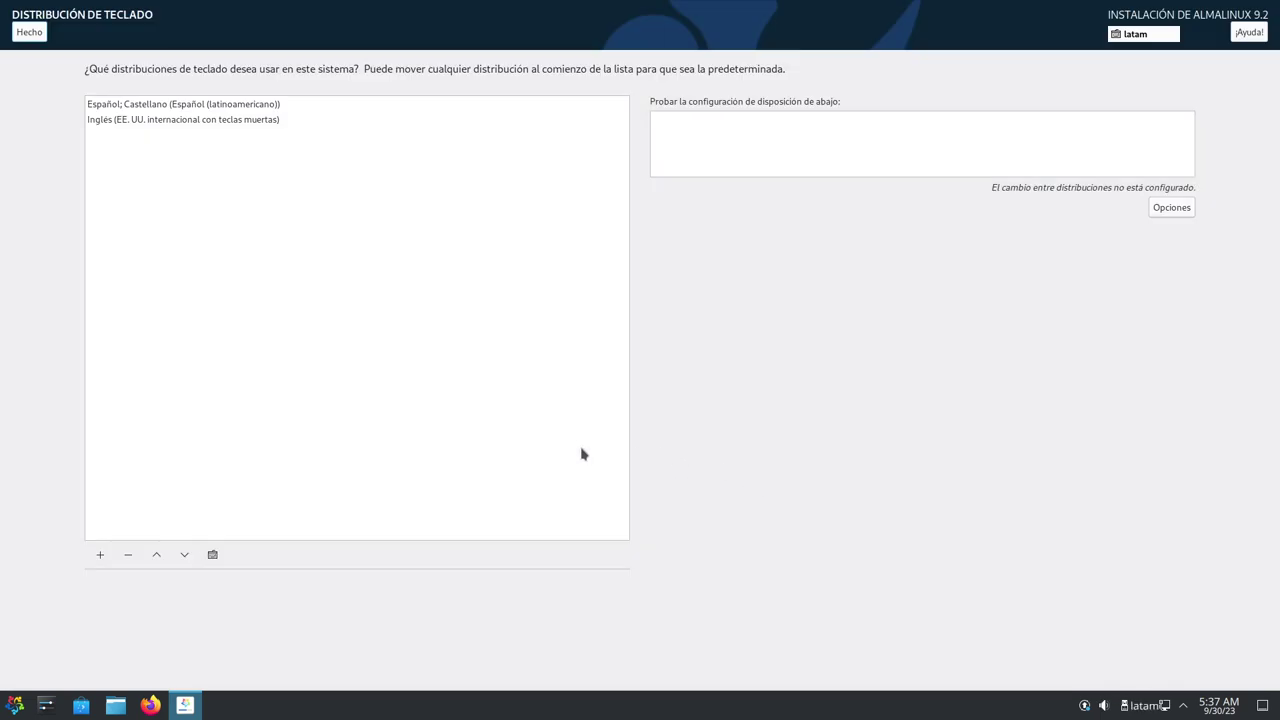
# Remove the Español latinoamericano layout and return to the installation summary
pyautogui.click(246, 106)
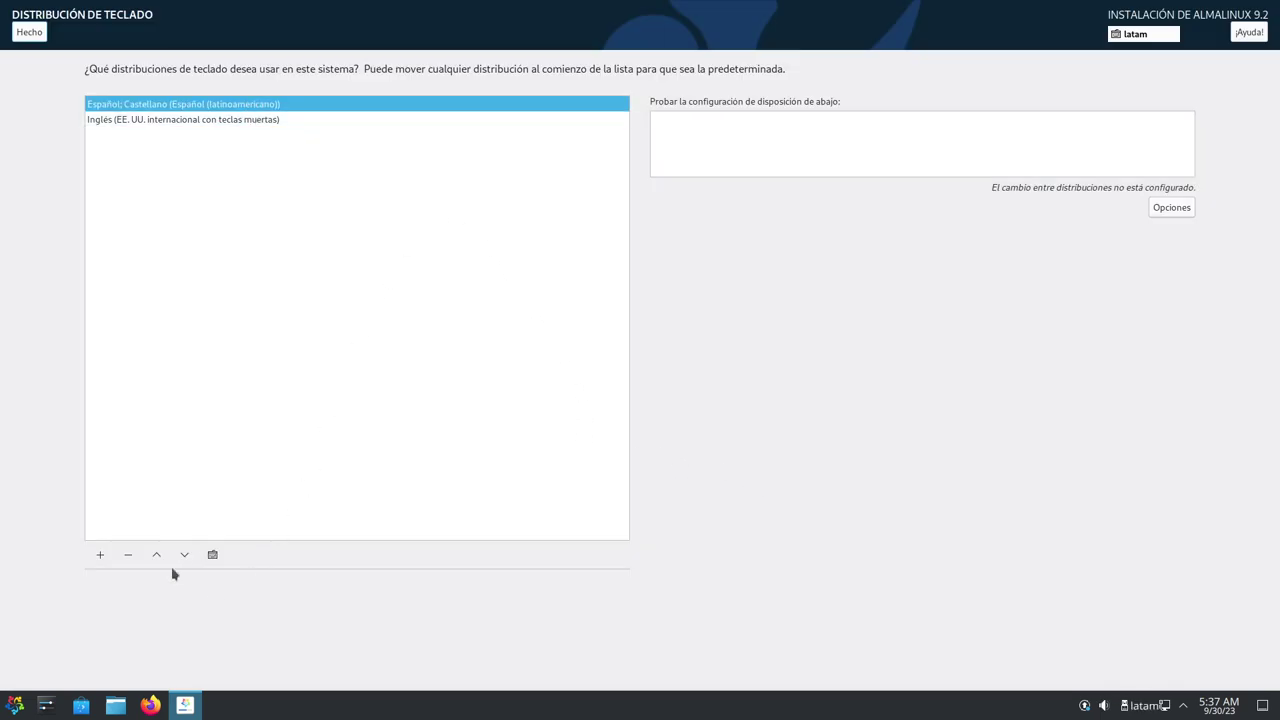
pyautogui.click(128, 554)
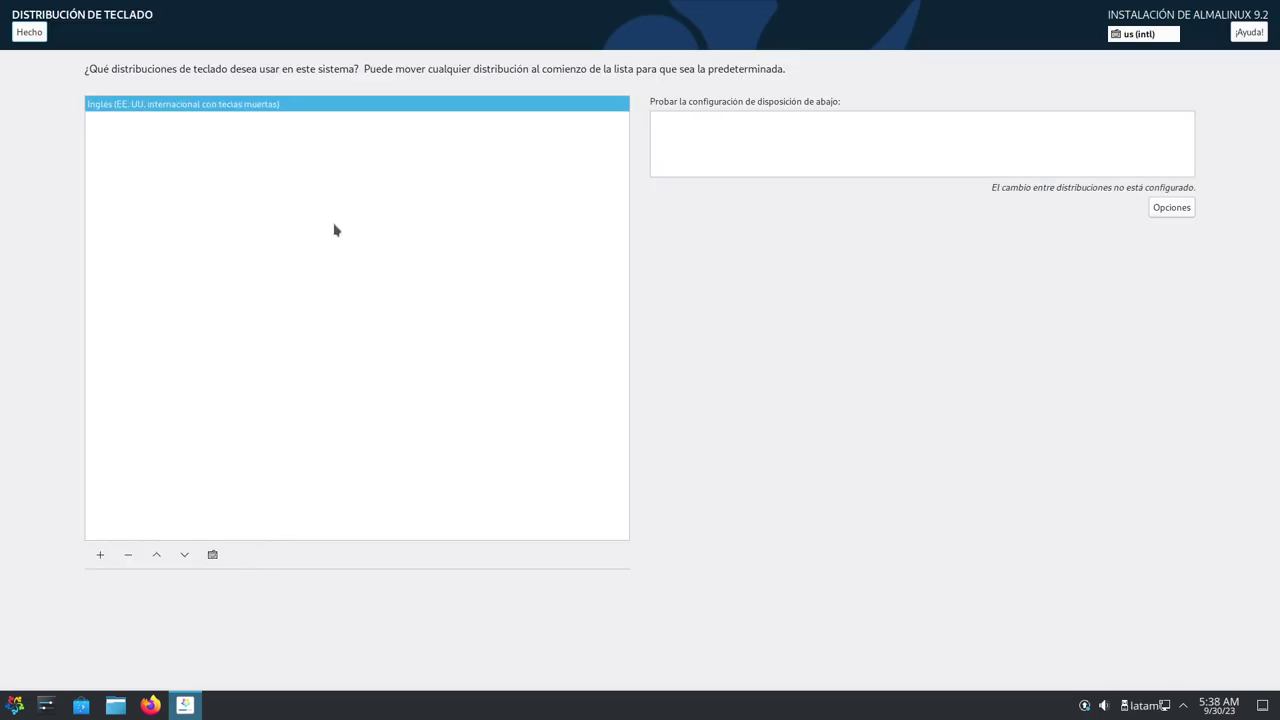
pyautogui.click(20, 31)
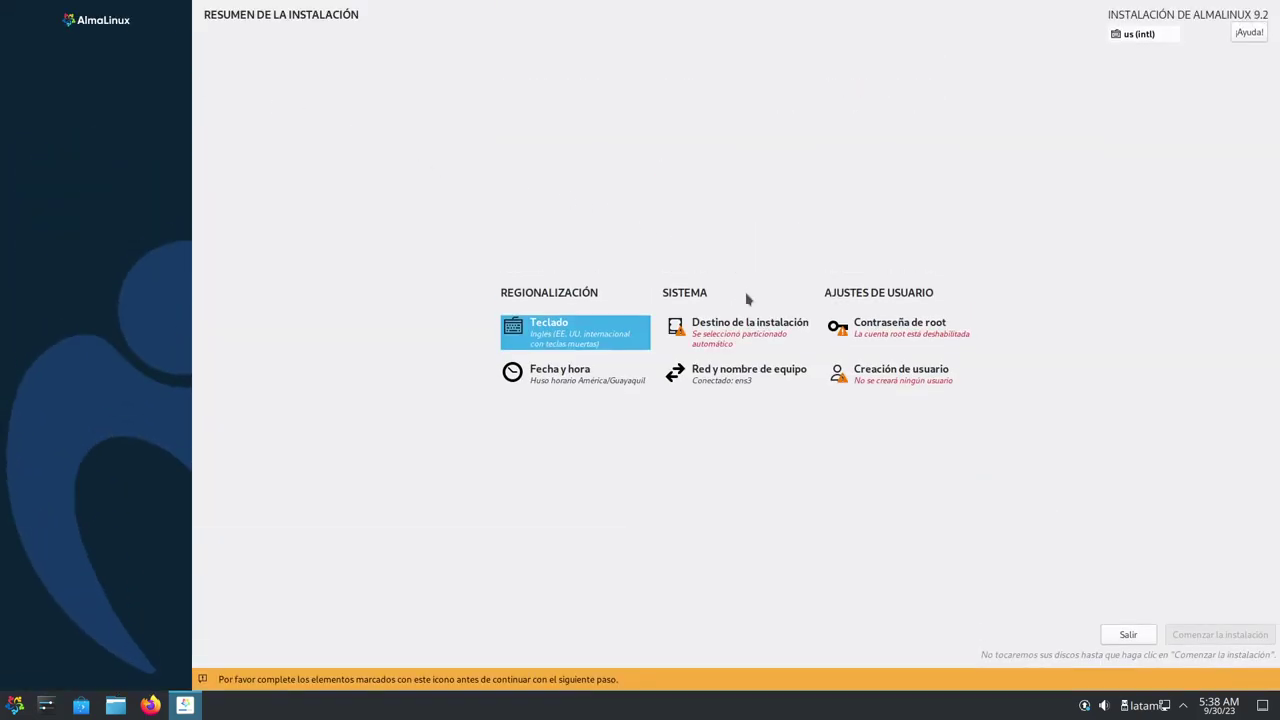
# Pick the 200 GiB ATA QEMU HARDDISK as destination with Personalizada storage configuration
pyautogui.click(740, 343)
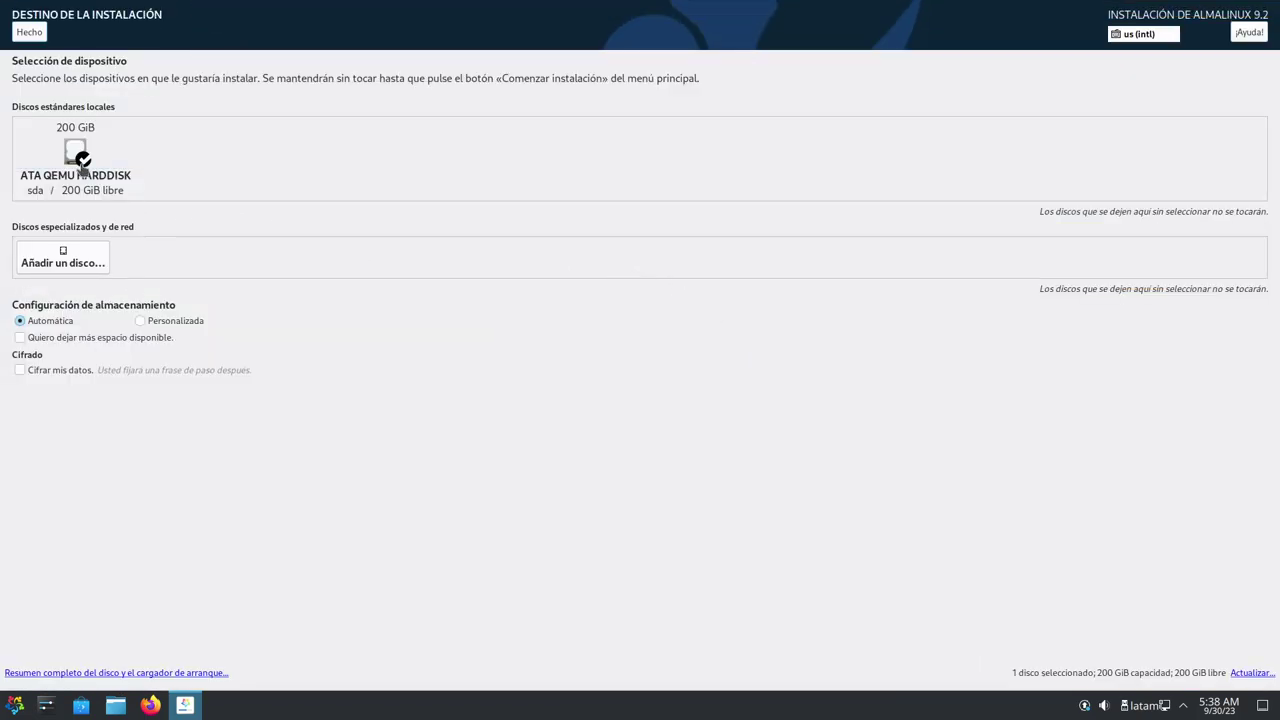
pyautogui.click(80, 160)
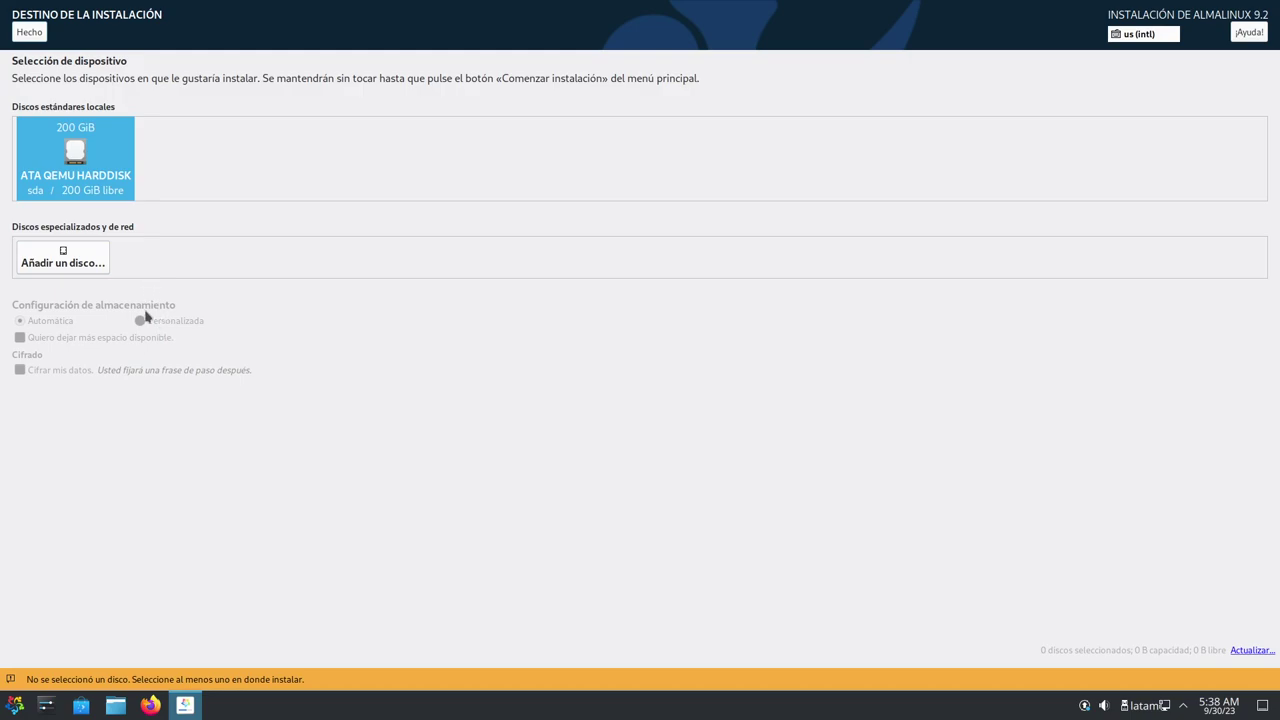
pyautogui.click(80, 185)
pyautogui.click(139, 321)
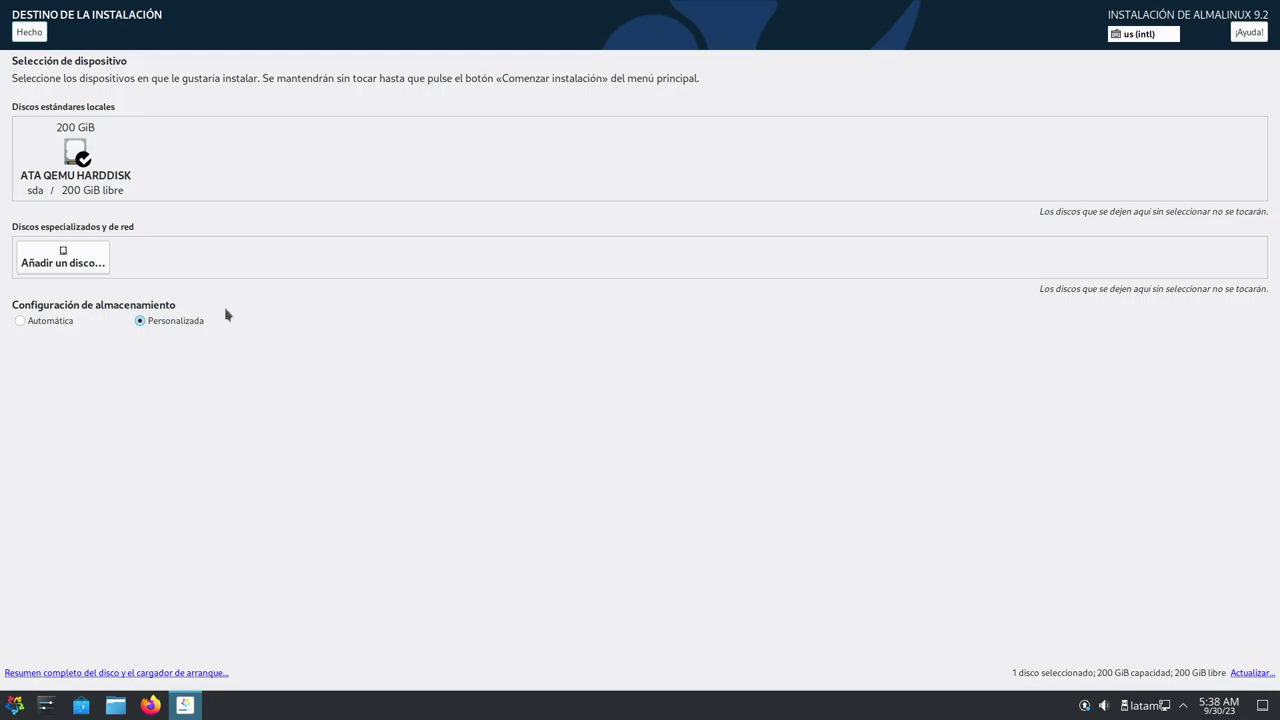
# Switch the manual partitioning scheme from LVM to Partición estándar and begin adding a mount point
pyautogui.click(30, 33)
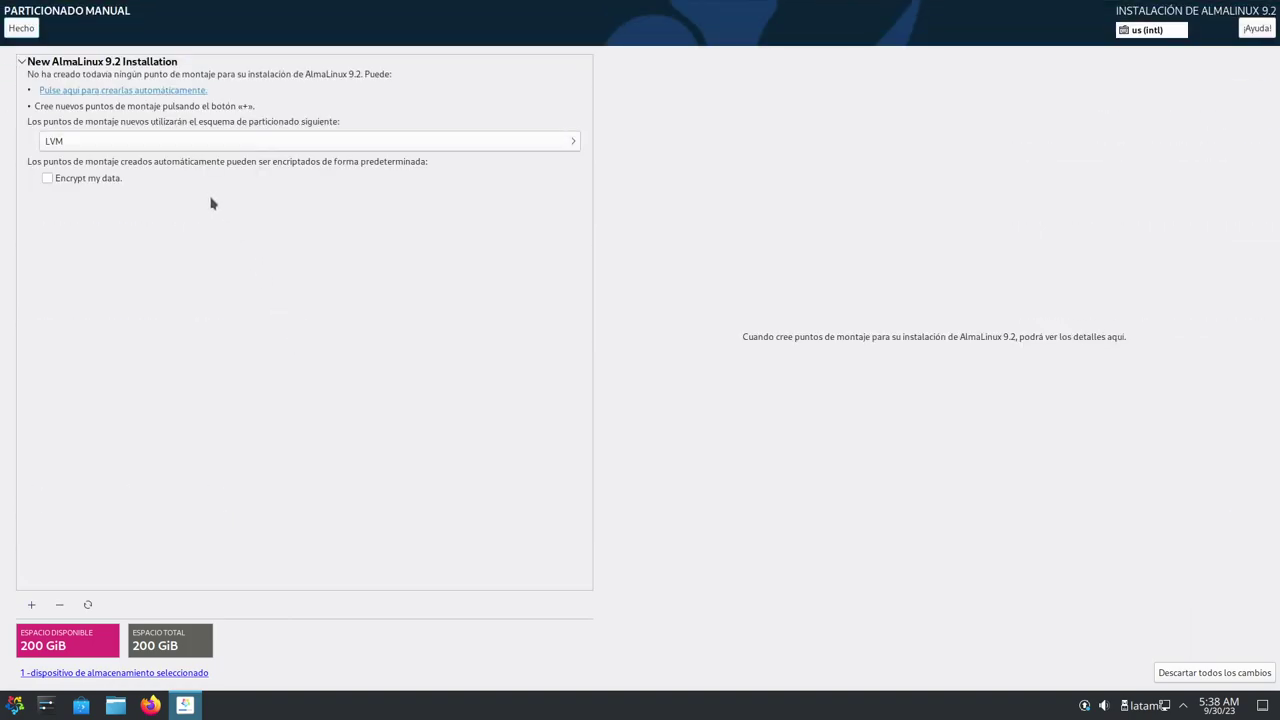
pyautogui.click(195, 143)
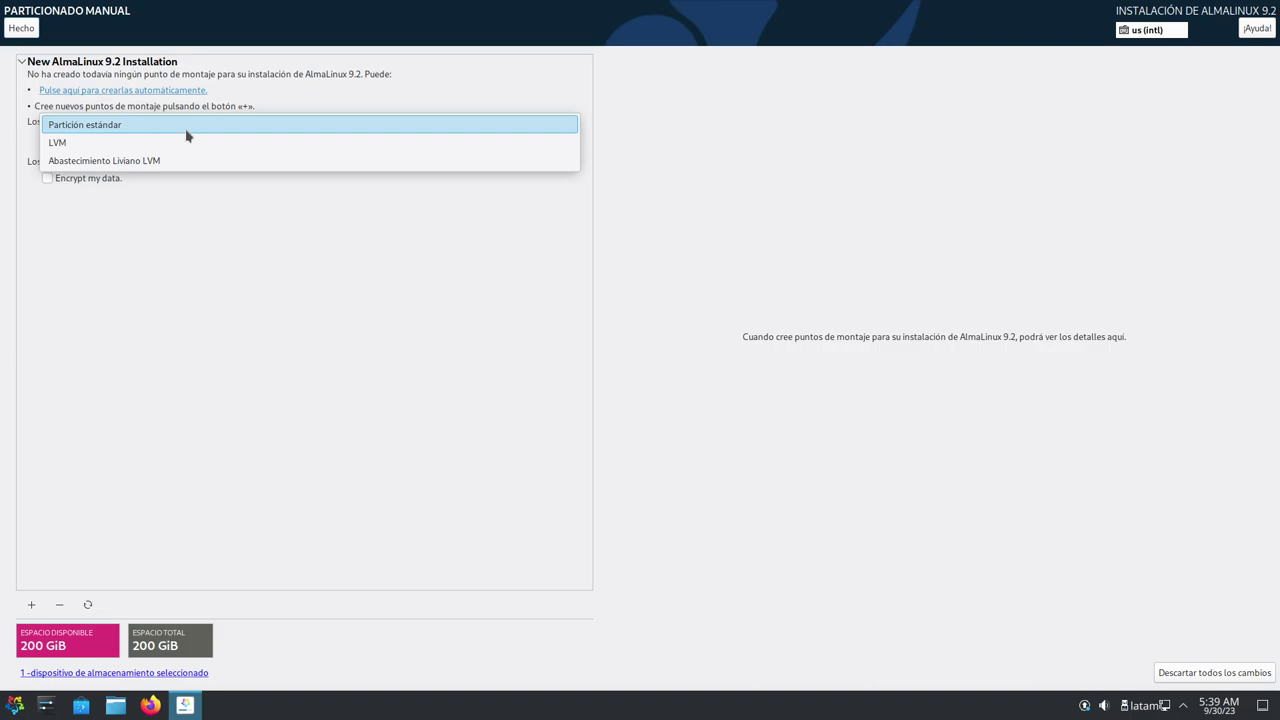
pyautogui.click(186, 135)
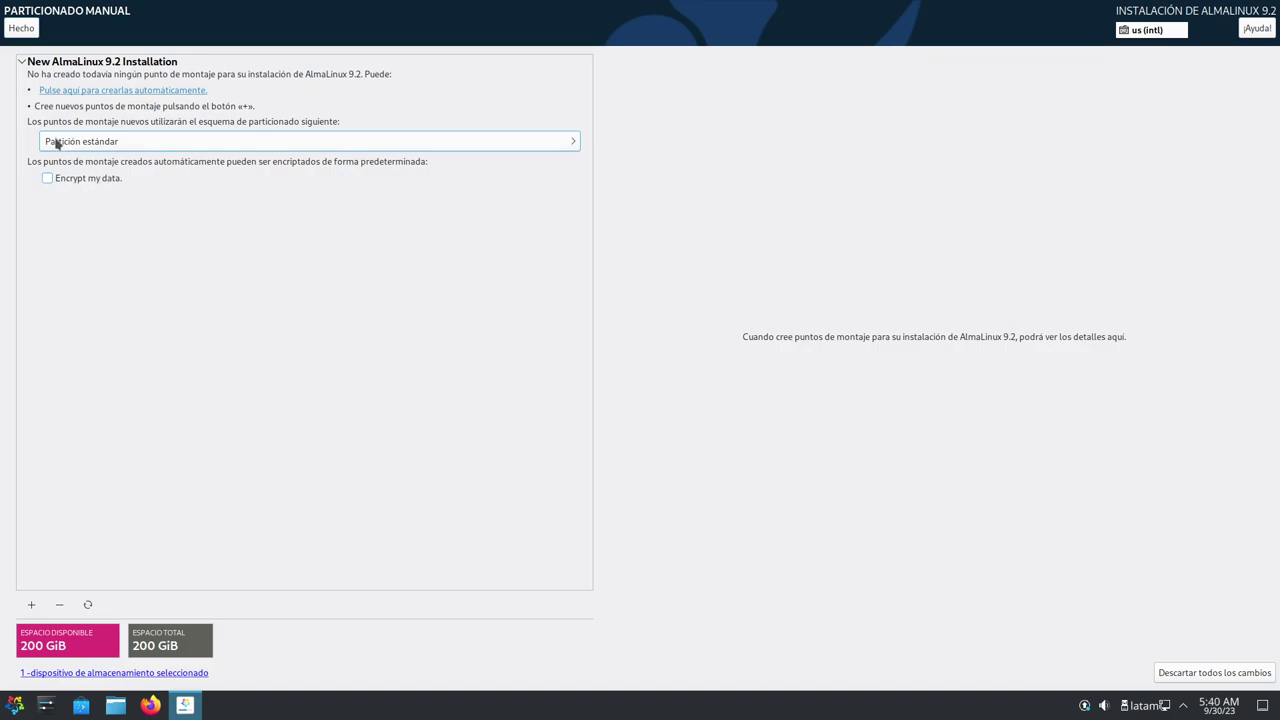
pyautogui.click(37, 605)
# Create a / mount point with 30 GiB capacity
pyautogui.click(737, 342)
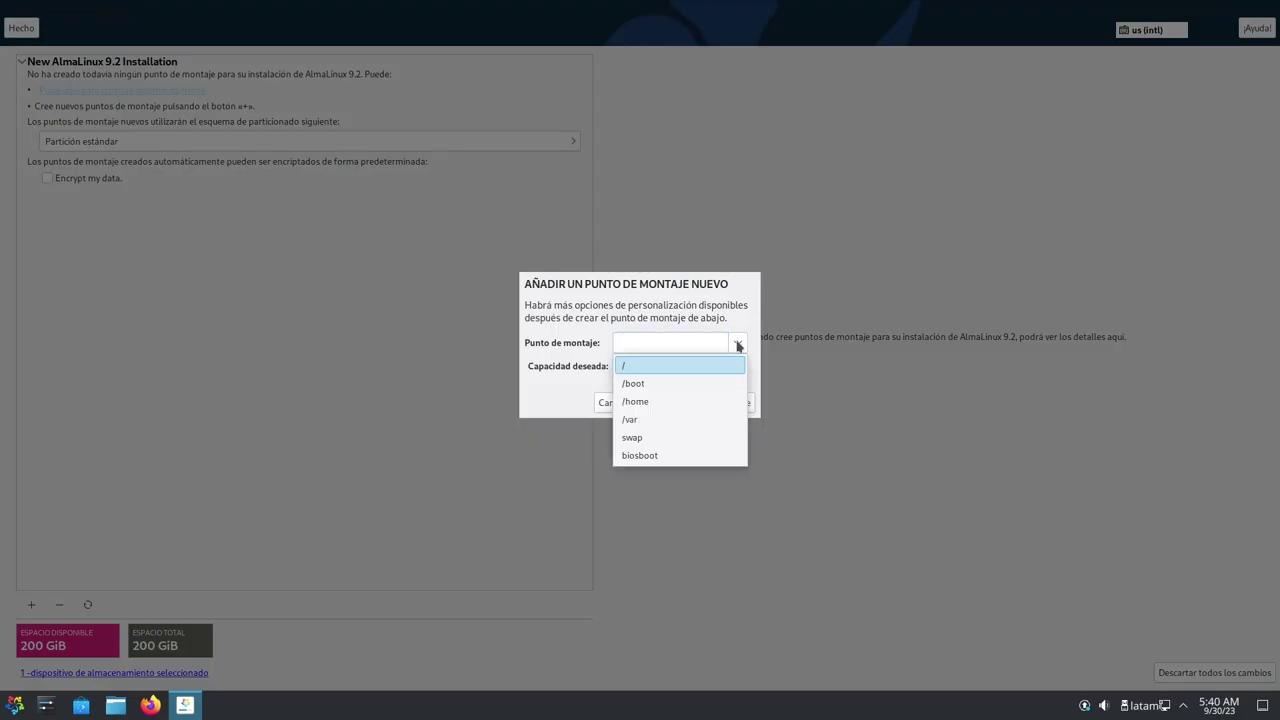
pyautogui.click(689, 365)
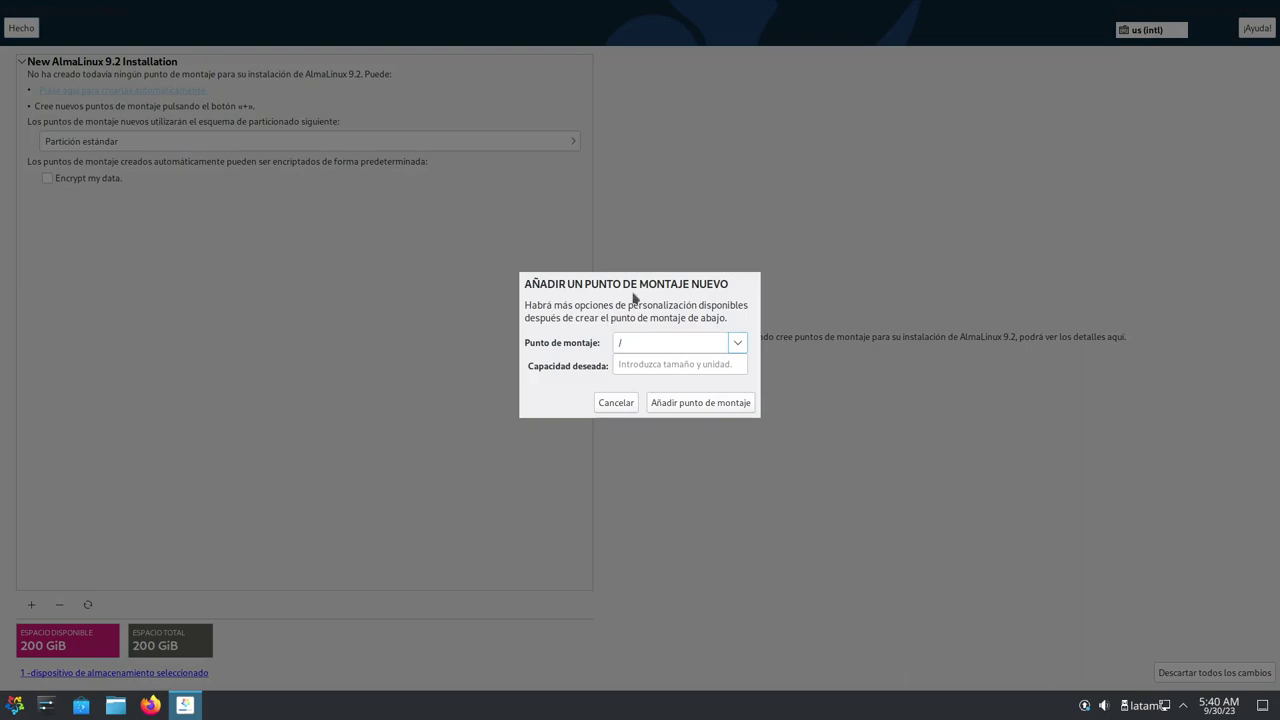
pyautogui.click(652, 364)
pyautogui.write('30')
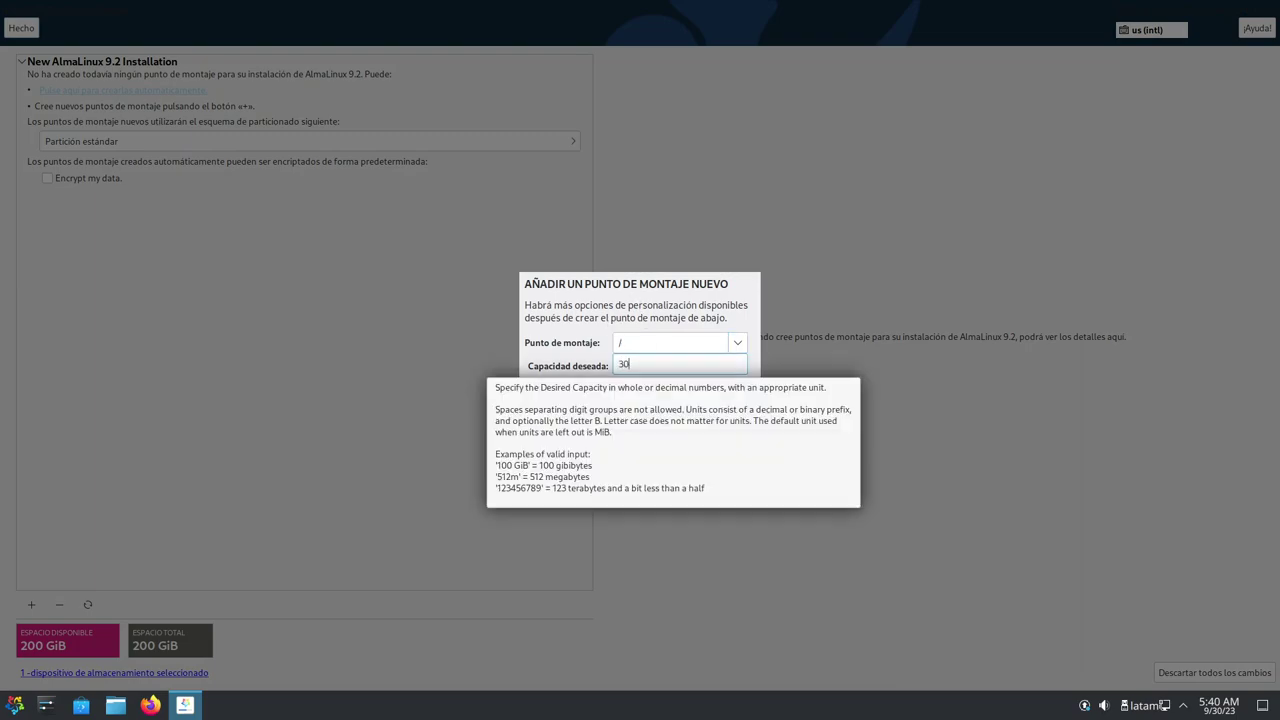
pyautogui.write('Gi')
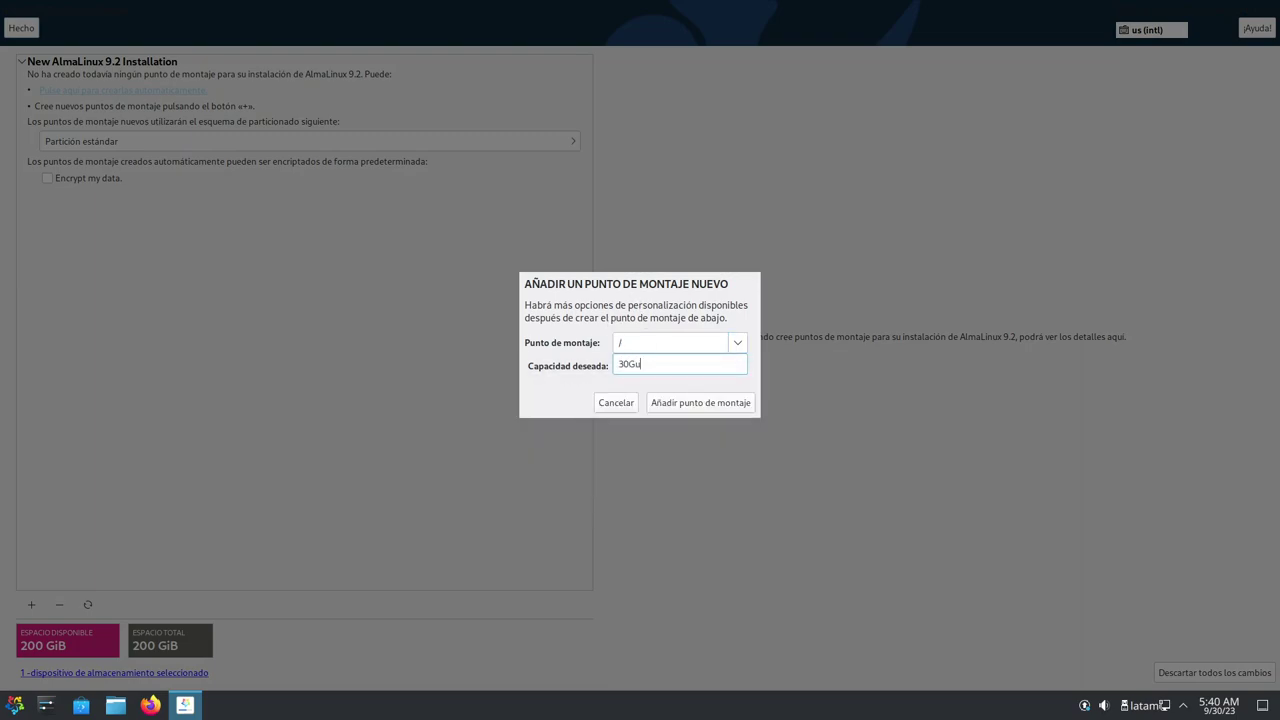
pyautogui.press('BackSpace')
pyautogui.write('iB')
pyautogui.click(728, 403)
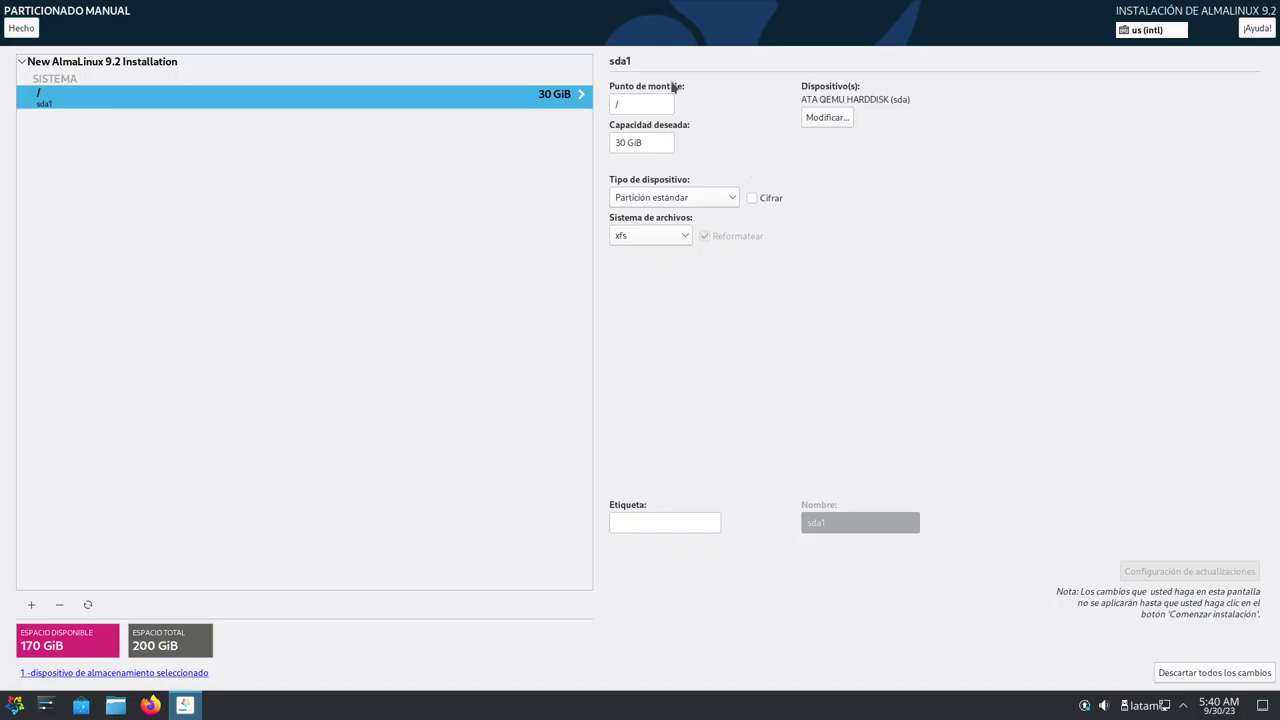
# Label the sda1 root partition 'System' and keep its xfs file system
pyautogui.click(663, 523)
pyautogui.write('System')
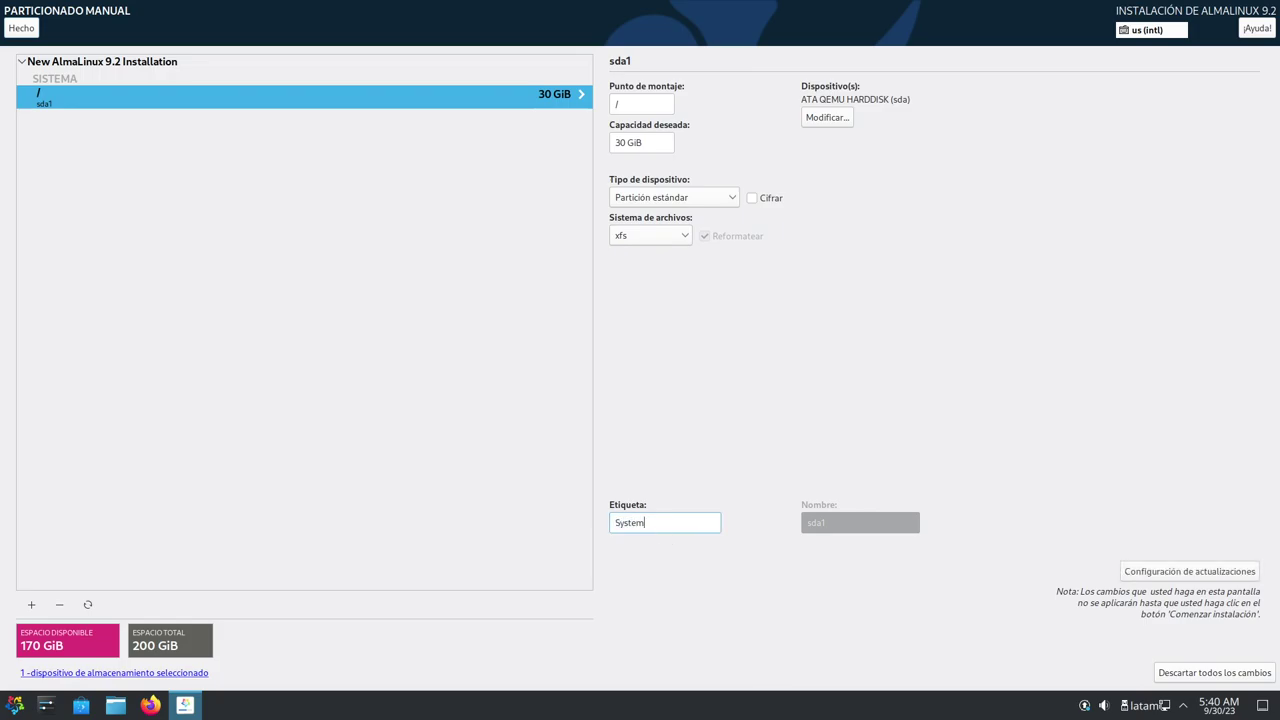
pyautogui.click(650, 238)
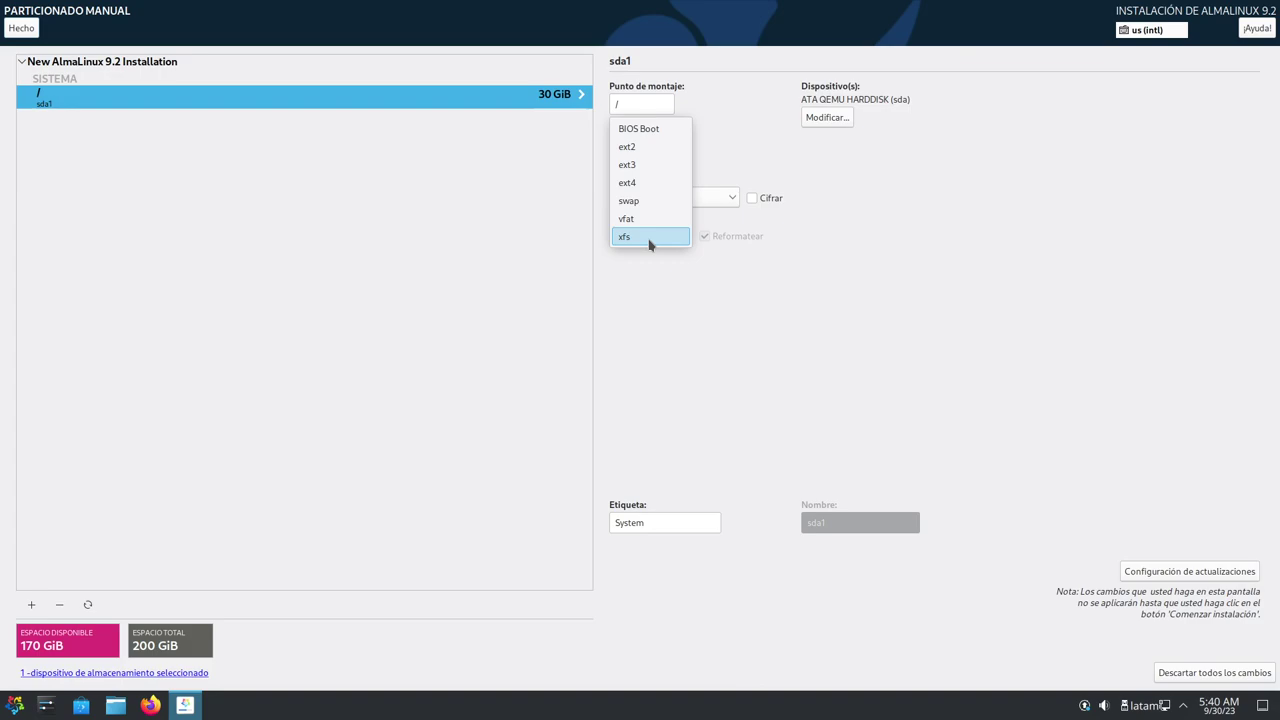
pyautogui.click(853, 290)
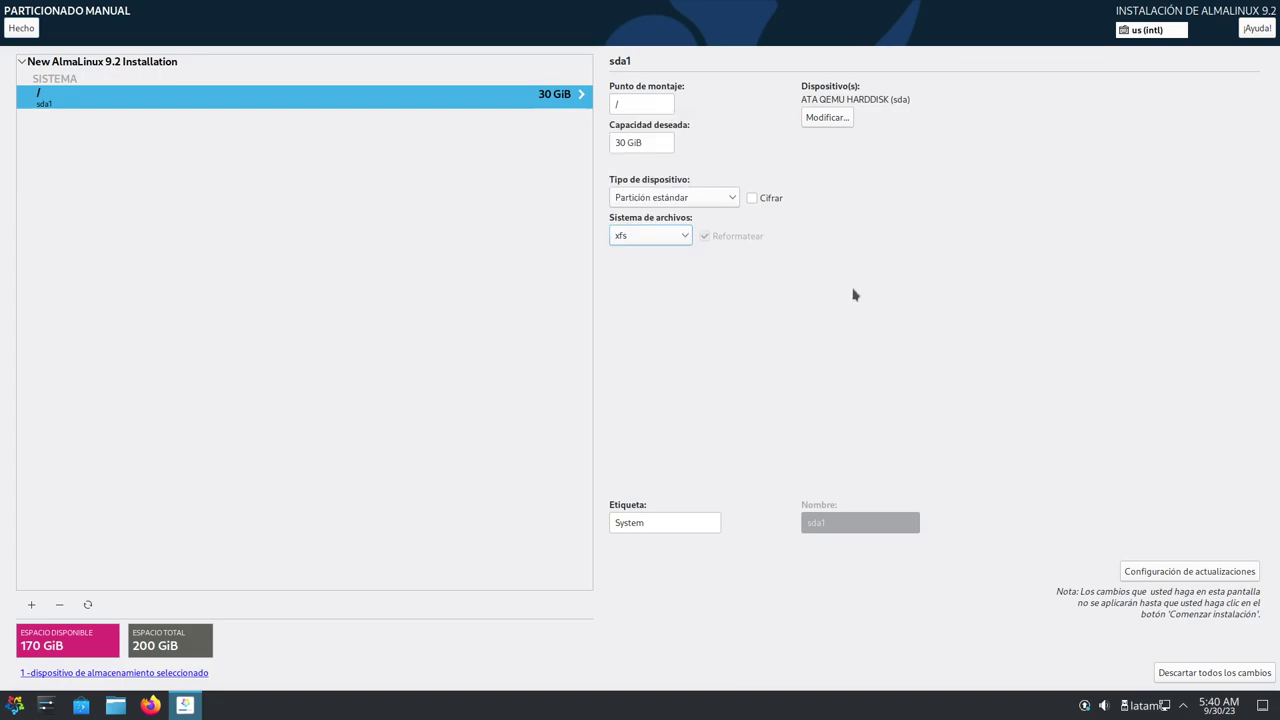
pyautogui.click(664, 240)
pyautogui.click(654, 248)
pyautogui.click(31, 604)
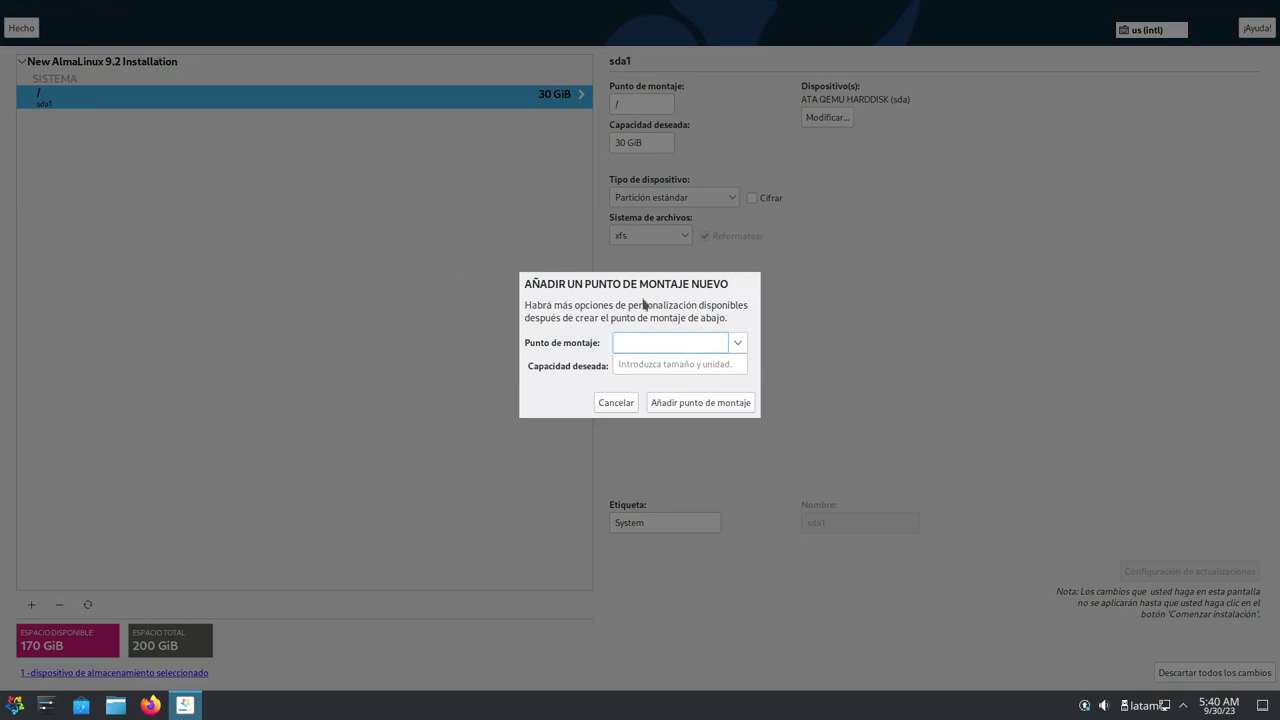
# Add a /home mount point with a desired capacity of 150GiB
pyautogui.click(737, 343)
pyautogui.click(680, 380)
pyautogui.click(640, 366)
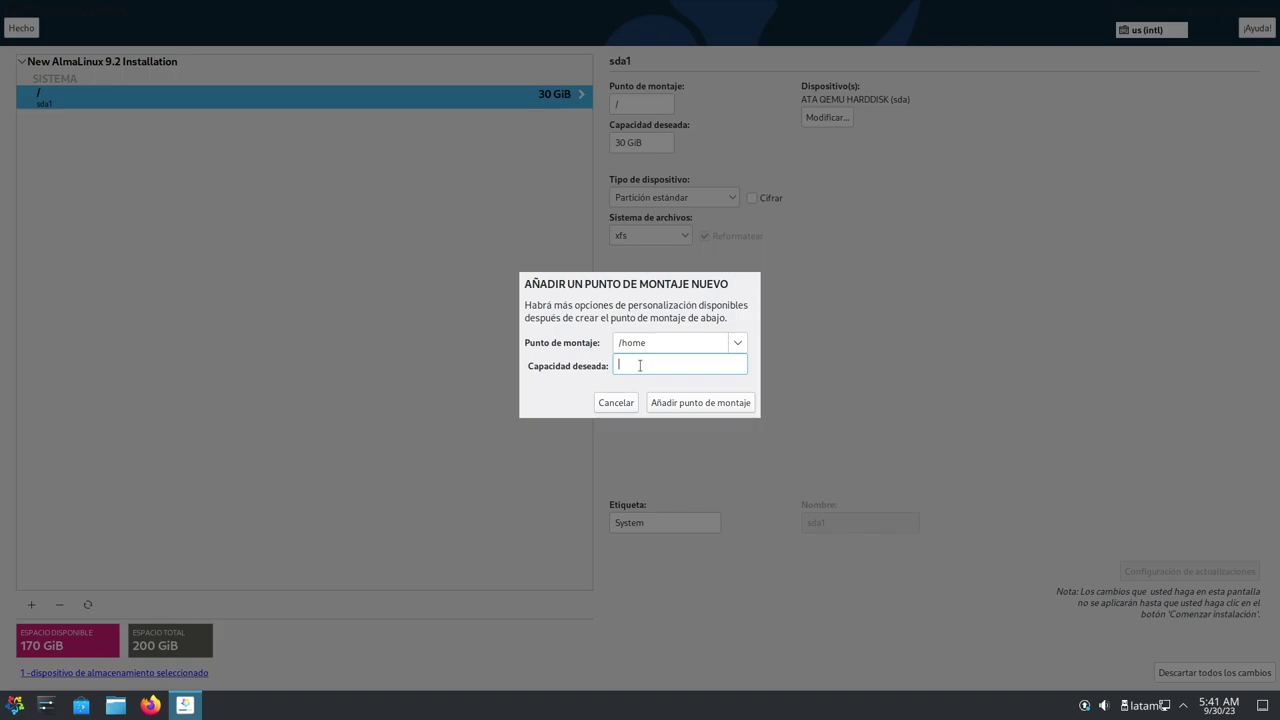
pyautogui.write('150Gib')
pyautogui.press('BackSpace')
pyautogui.write('B')
pyautogui.click(690, 402)
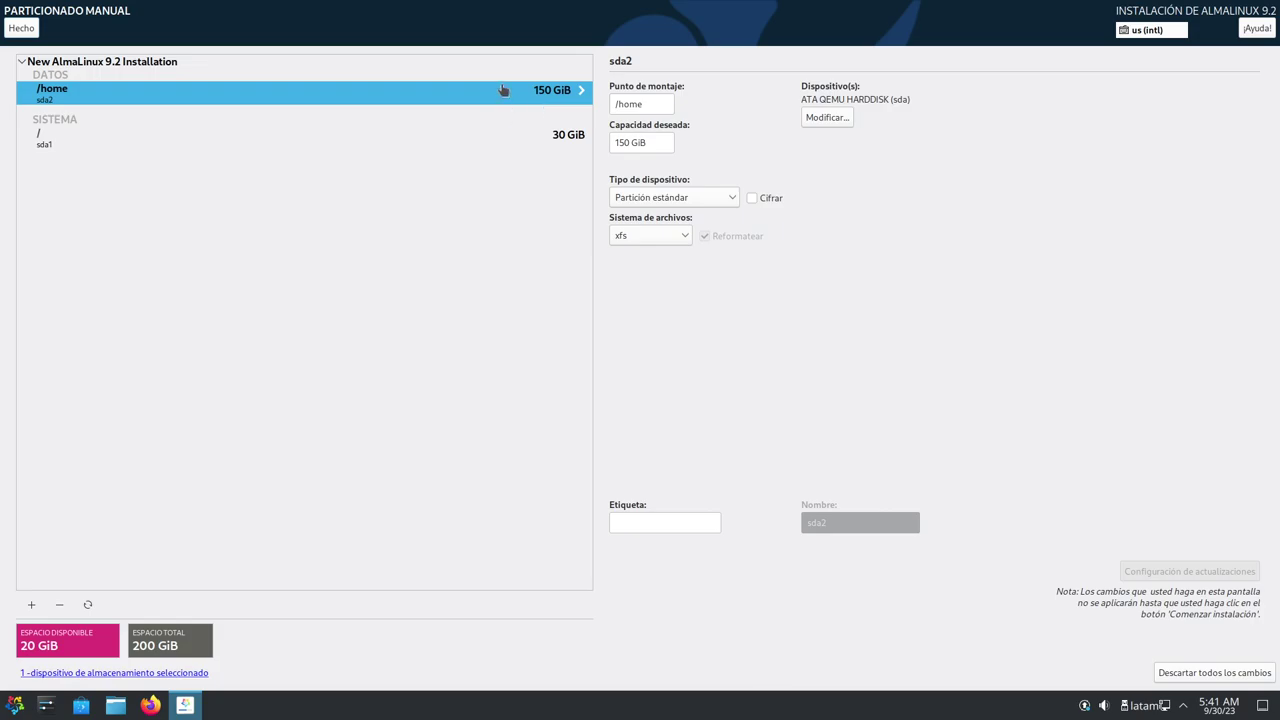
# Change the /home desired capacity to 160 GiB and enter the label Data
pyautogui.click(620, 146)
pyautogui.press('BackSpace')
pyautogui.write('6')
pyautogui.click(664, 521)
pyautogui.write('Data')
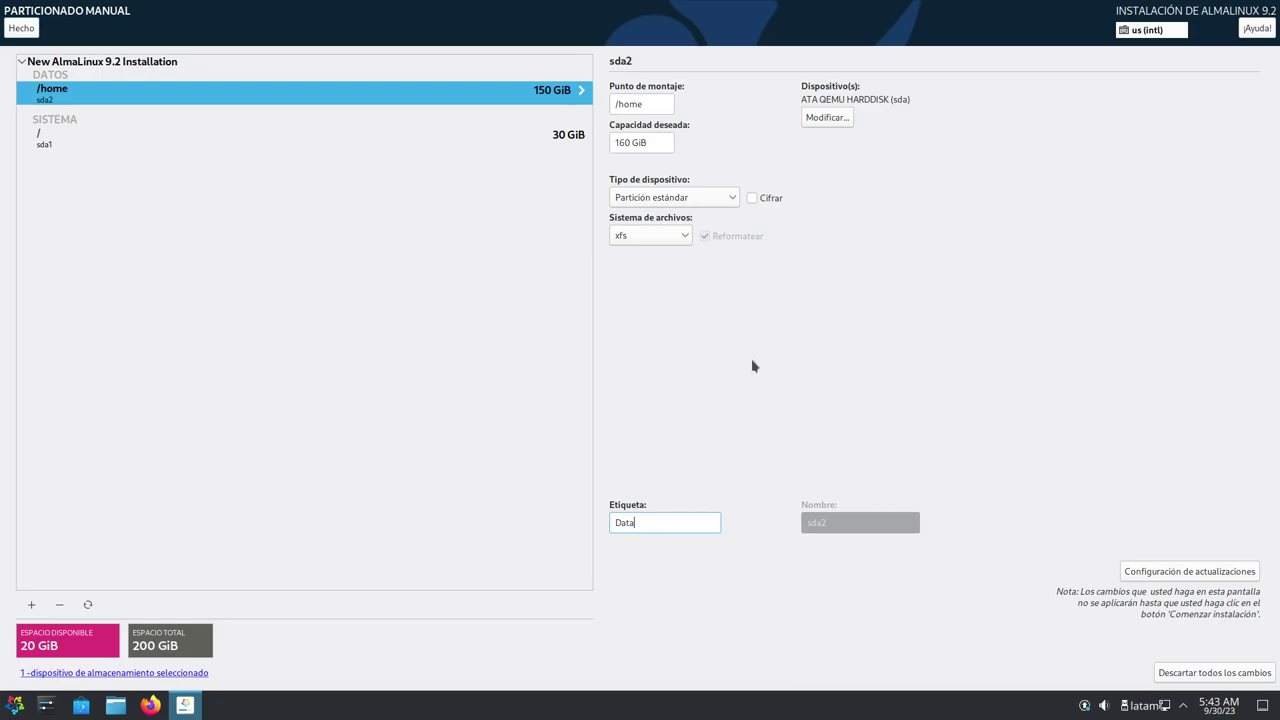
# Apply the 160 GiB /home size, then enlarge the root partition to 40 GiB
pyautogui.click(1145, 578)
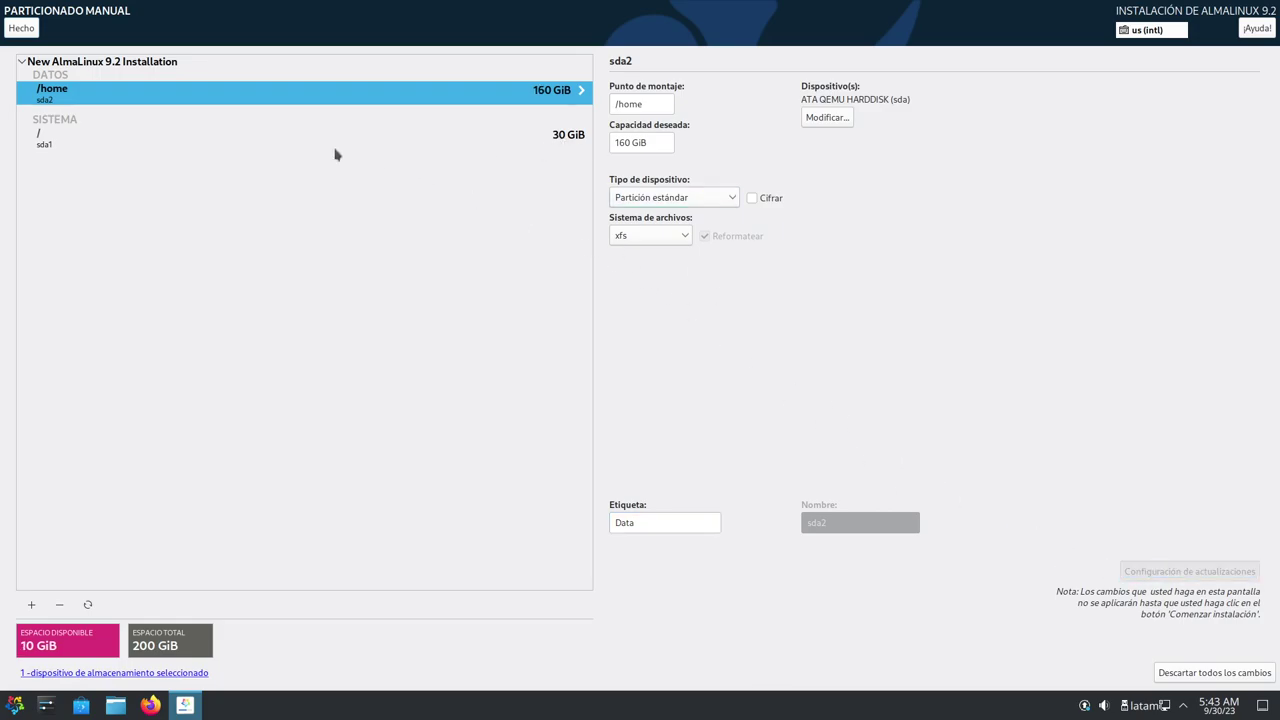
pyautogui.click(107, 133)
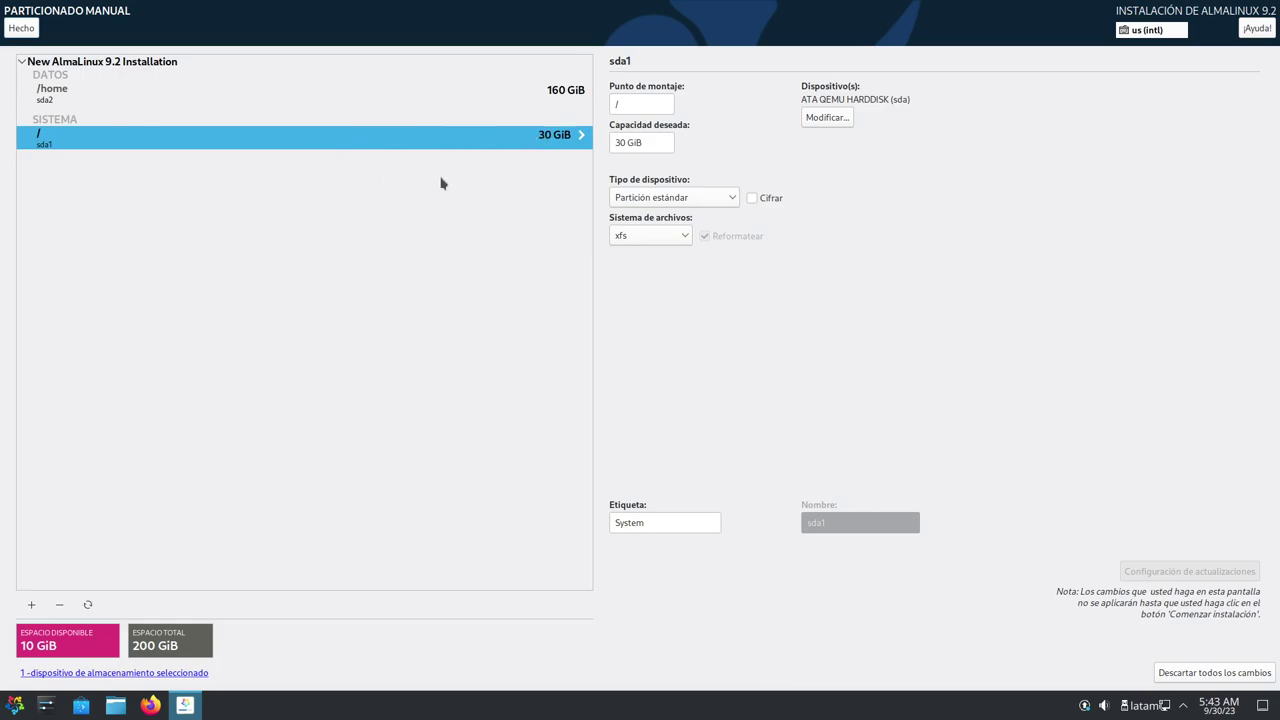
pyautogui.click(576, 96)
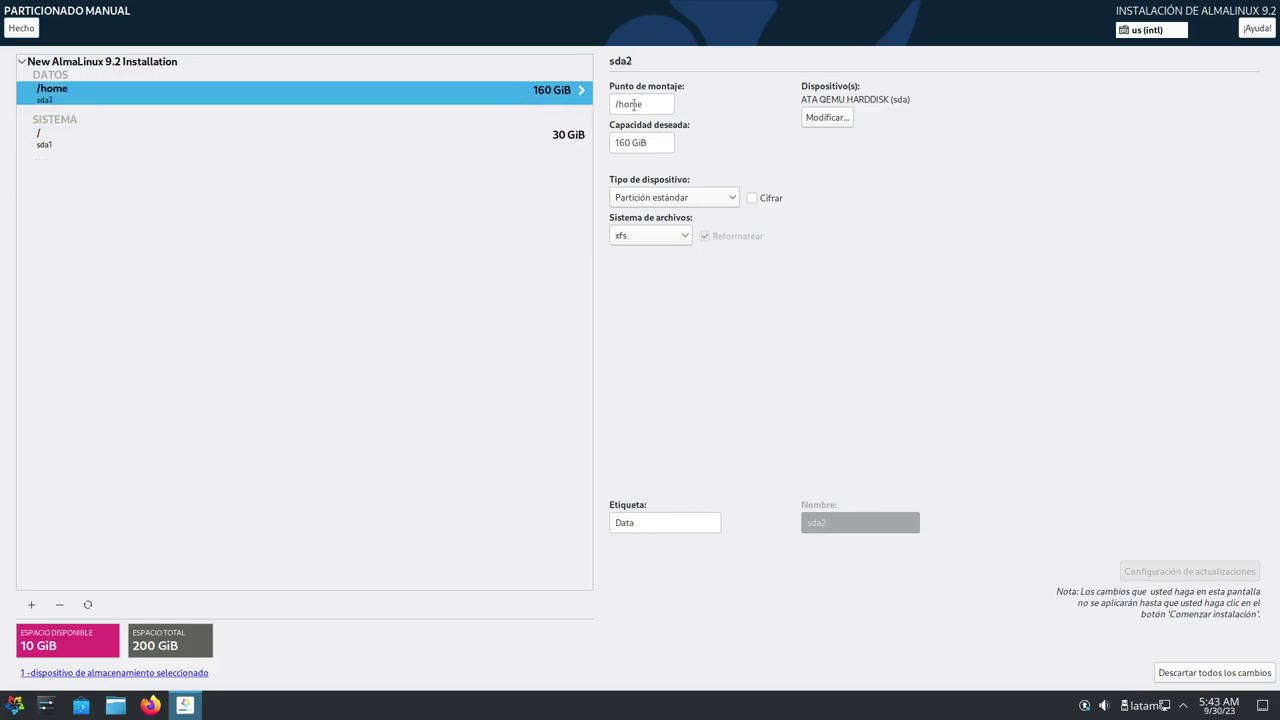
pyautogui.click(622, 142)
pyautogui.press('BackSpace')
pyautogui.click(481, 144)
pyautogui.press('BackSpace')
pyautogui.write('4')
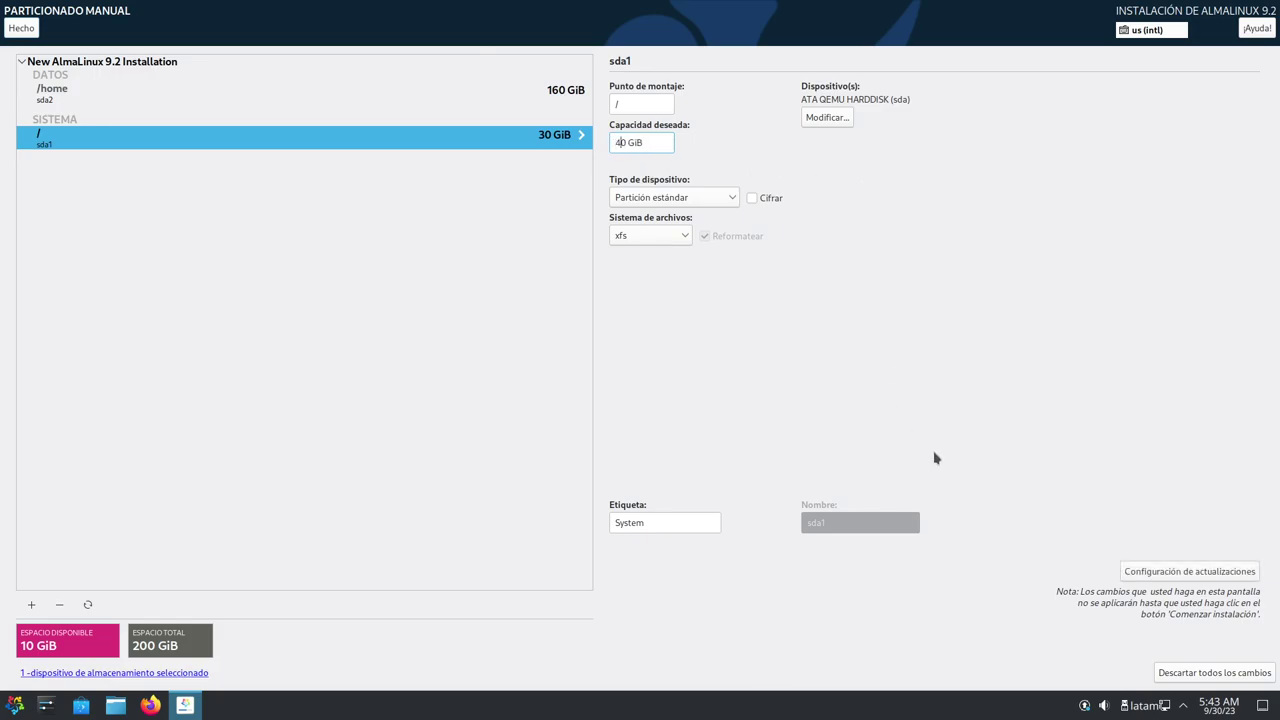
pyautogui.click(1216, 572)
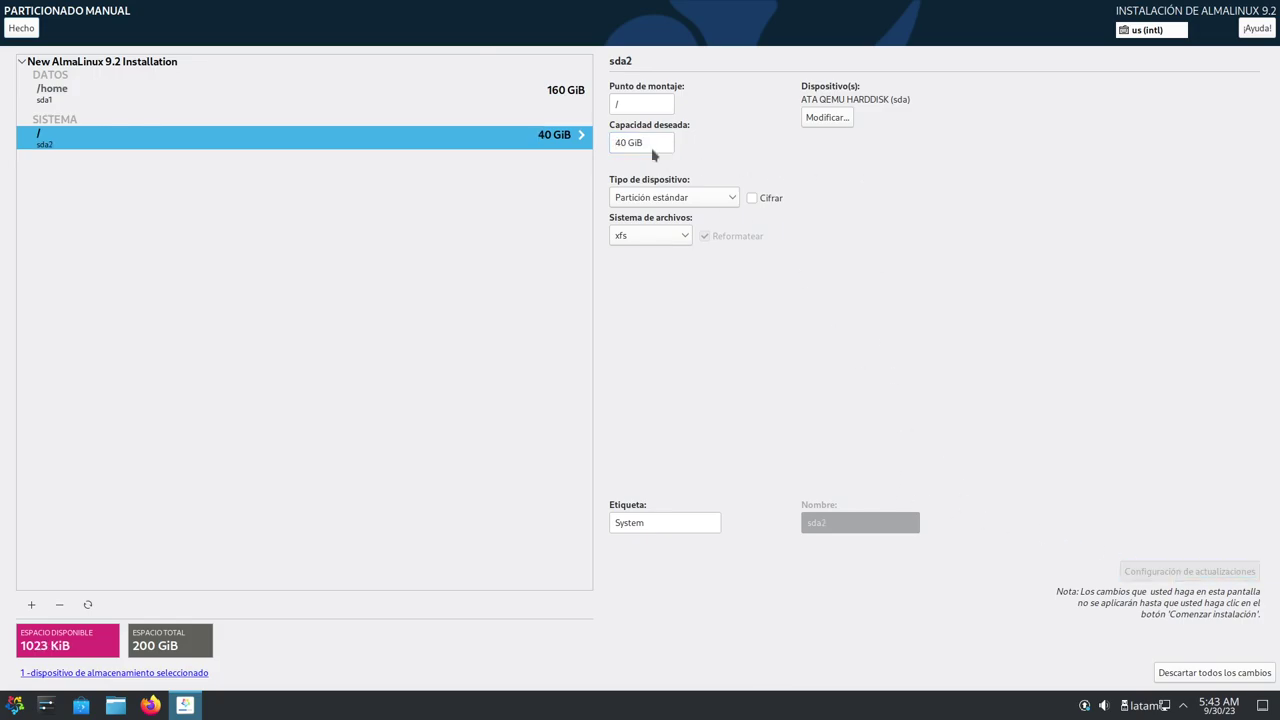
# Reduce /home back to 150 GiB, leaving 10 GiB unallocated
pyautogui.click(528, 96)
pyautogui.click(548, 140)
pyautogui.click(543, 91)
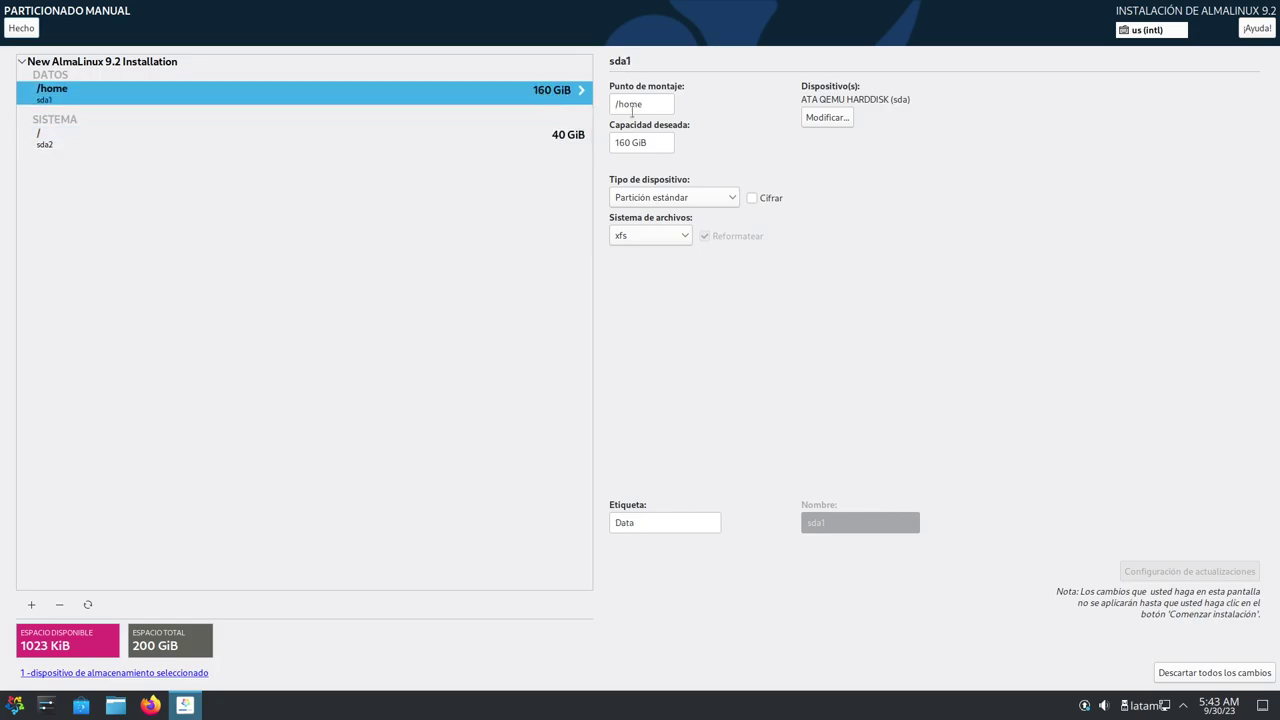
pyautogui.click(617, 142)
pyautogui.press('Delete')
pyautogui.write('5')
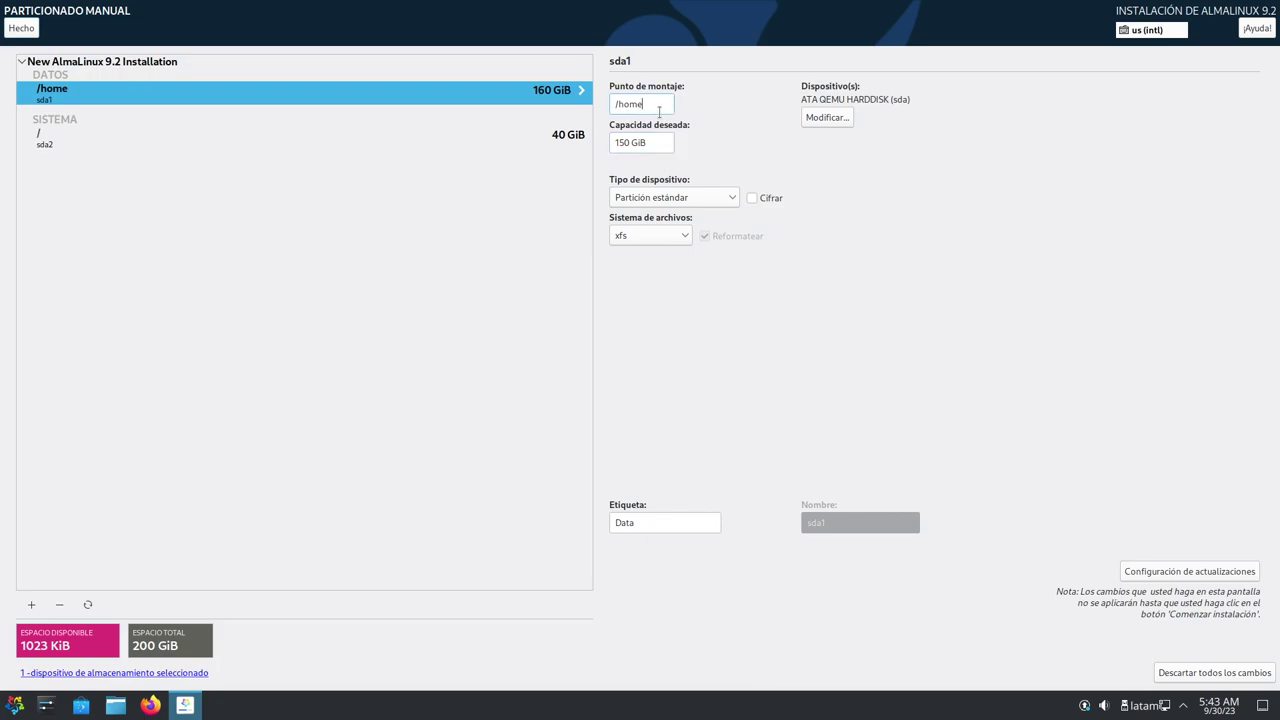
pyautogui.click(1176, 571)
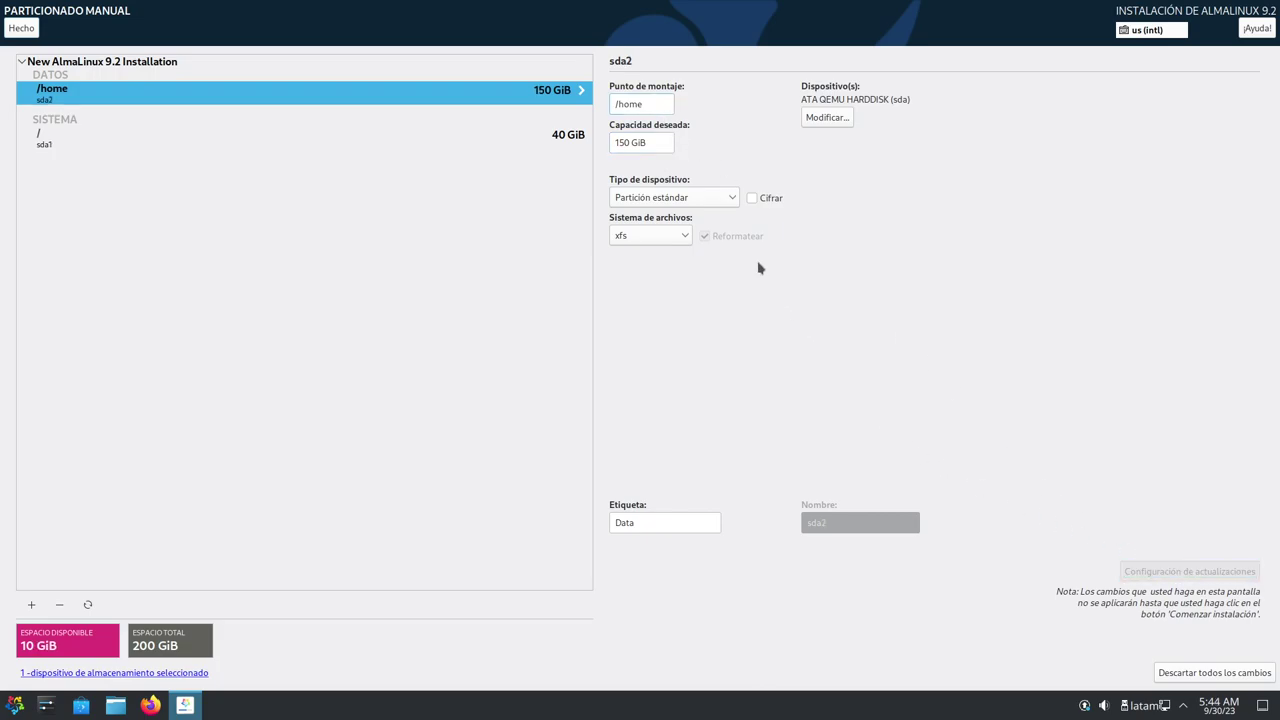
pyautogui.click(544, 140)
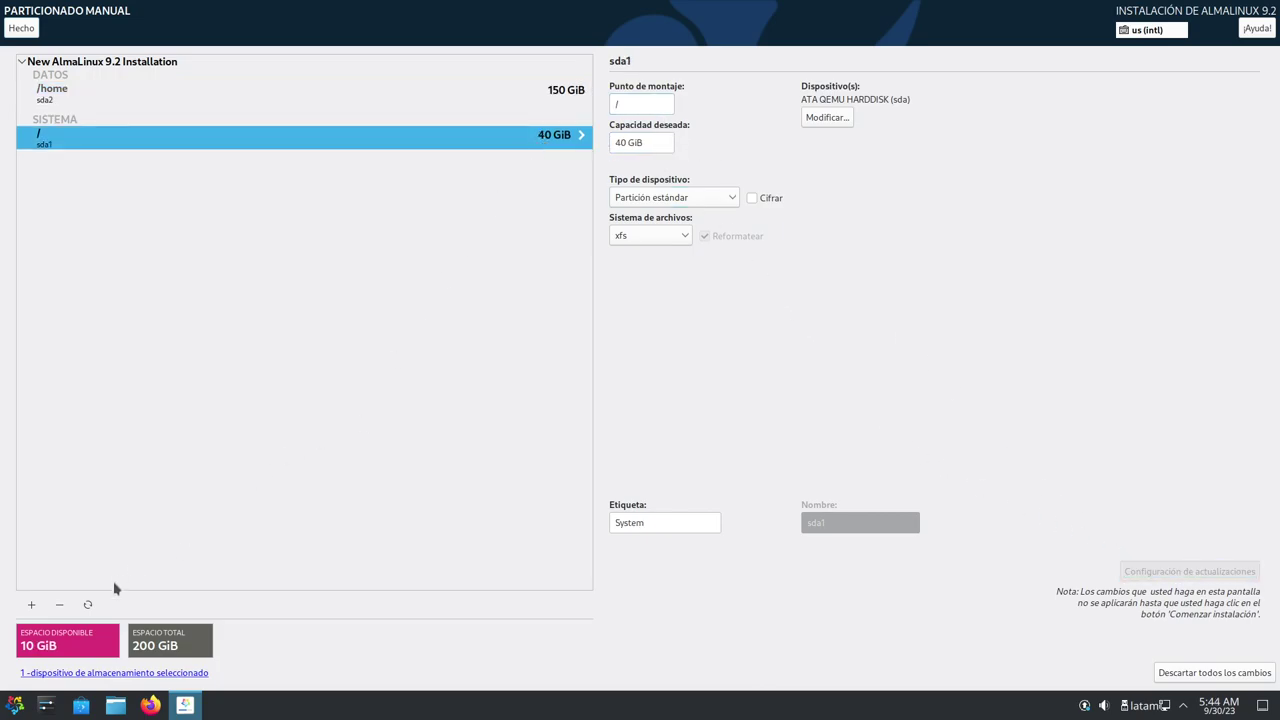
# Add a swap mount point using the remaining 10 GiB
pyautogui.click(29, 606)
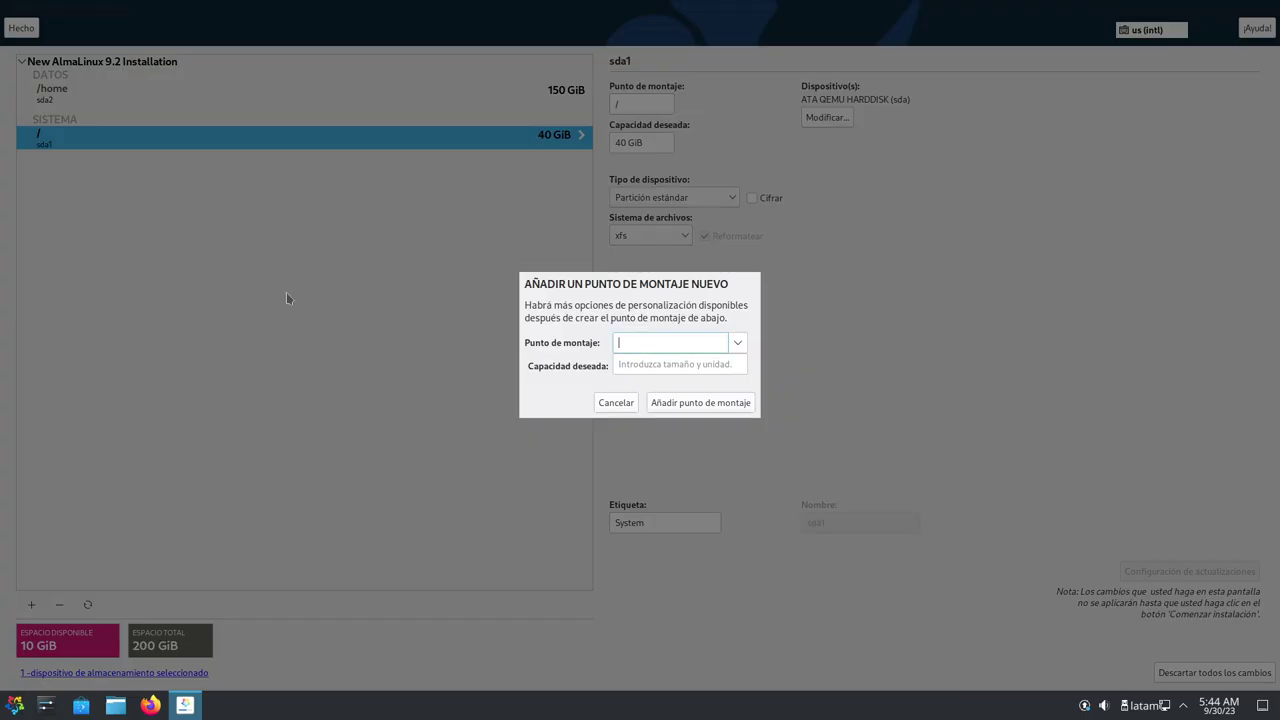
pyautogui.click(739, 344)
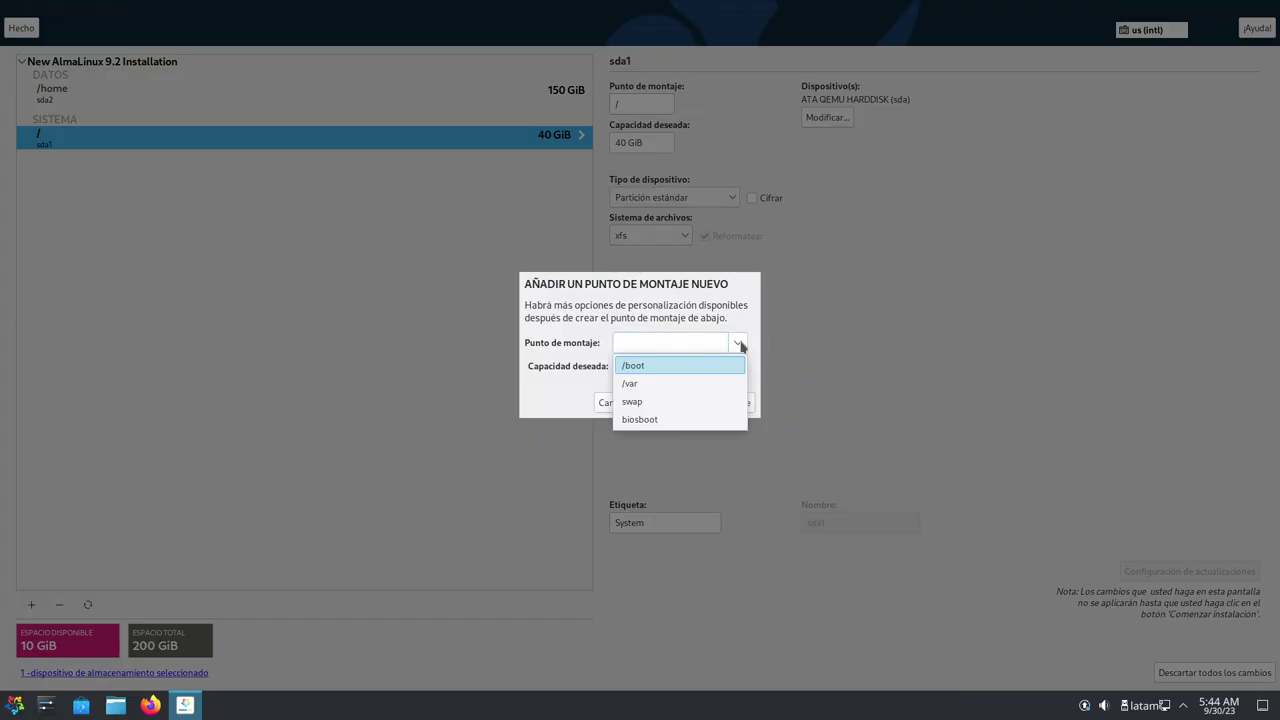
pyautogui.click(668, 403)
pyautogui.click(697, 404)
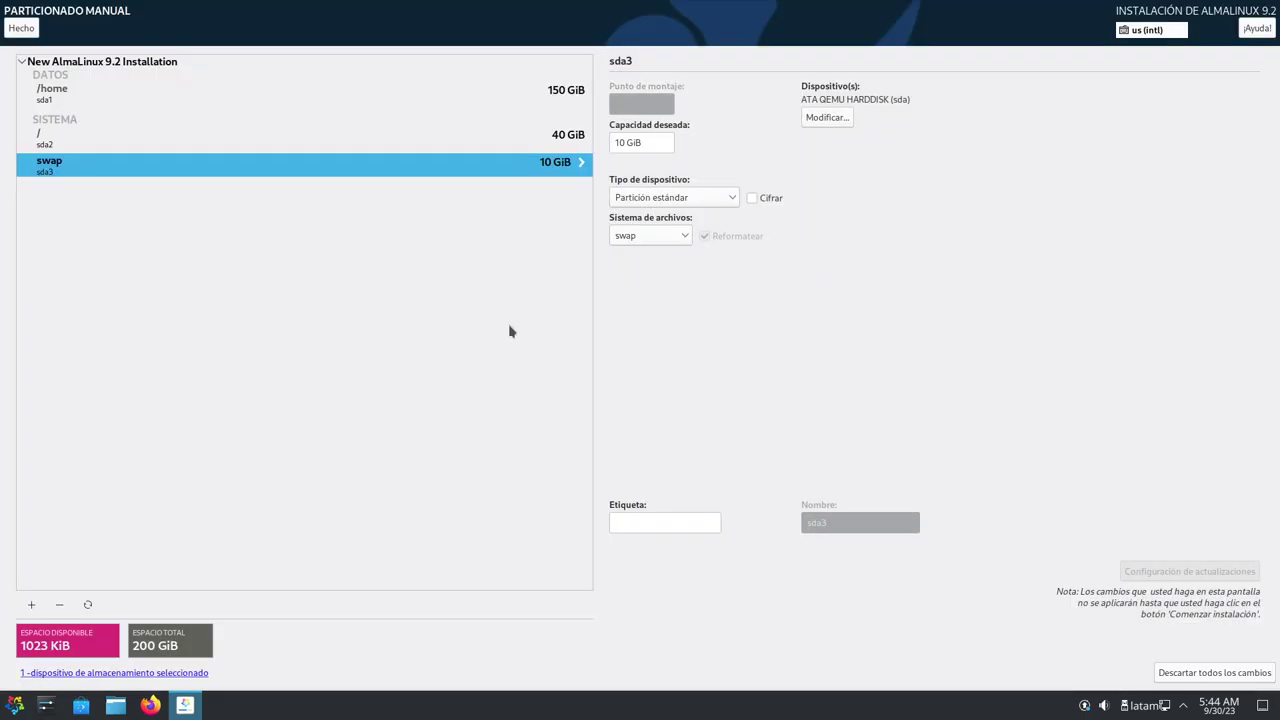
# Review the root and /home partitions, then accept the partitioning changes
pyautogui.click(428, 144)
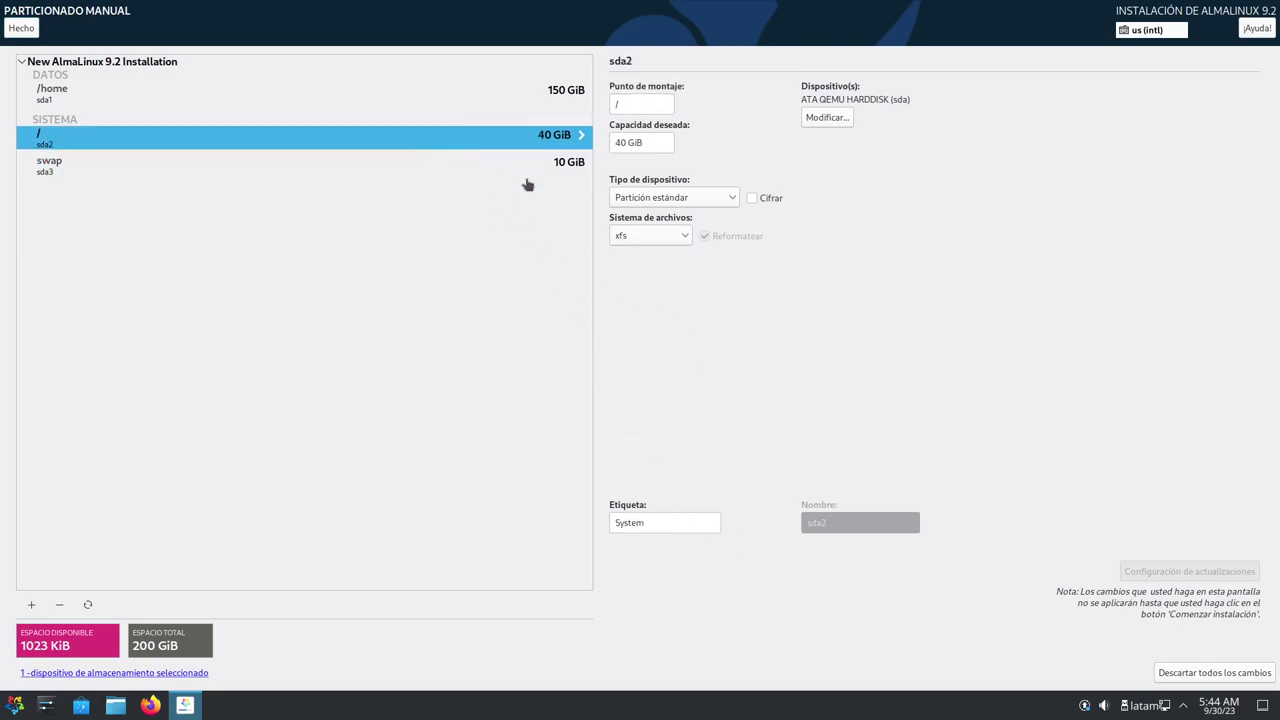
pyautogui.click(560, 92)
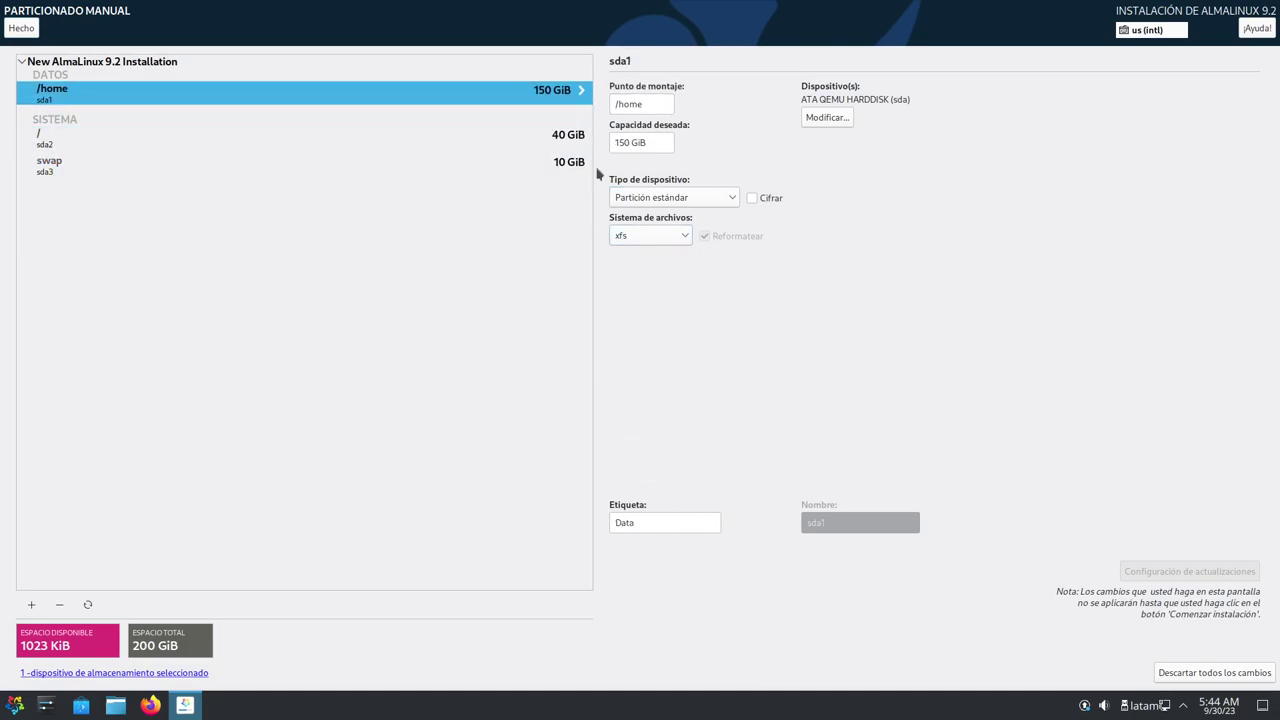
pyautogui.click(657, 524)
pyautogui.click(9, 33)
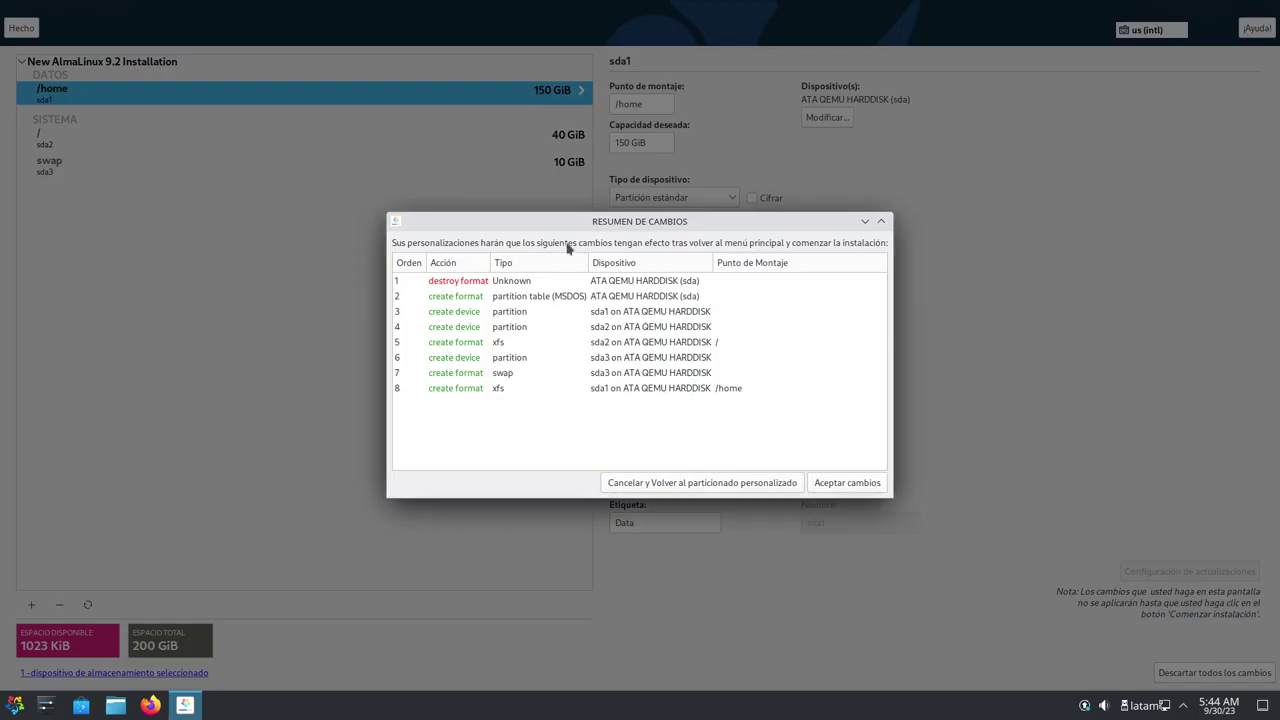
pyautogui.click(828, 484)
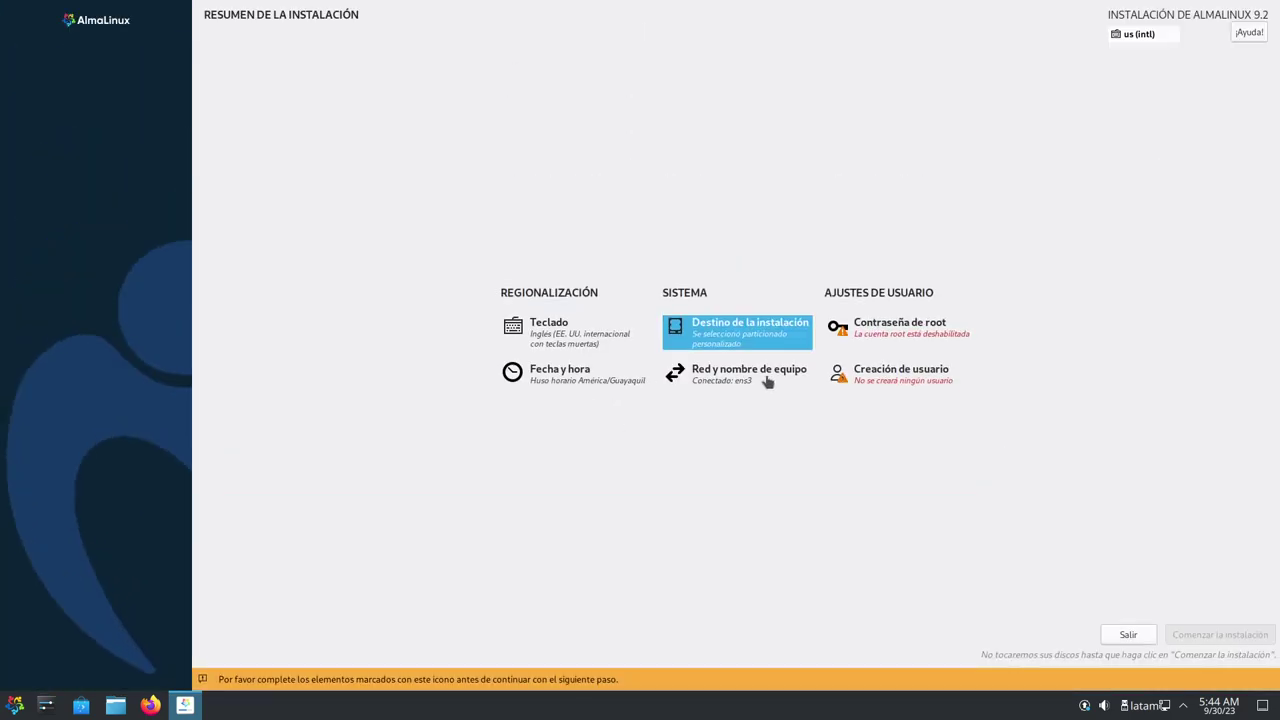
# Set and confirm a short root password, accepting it despite the weak-password warning
pyautogui.click(900, 328)
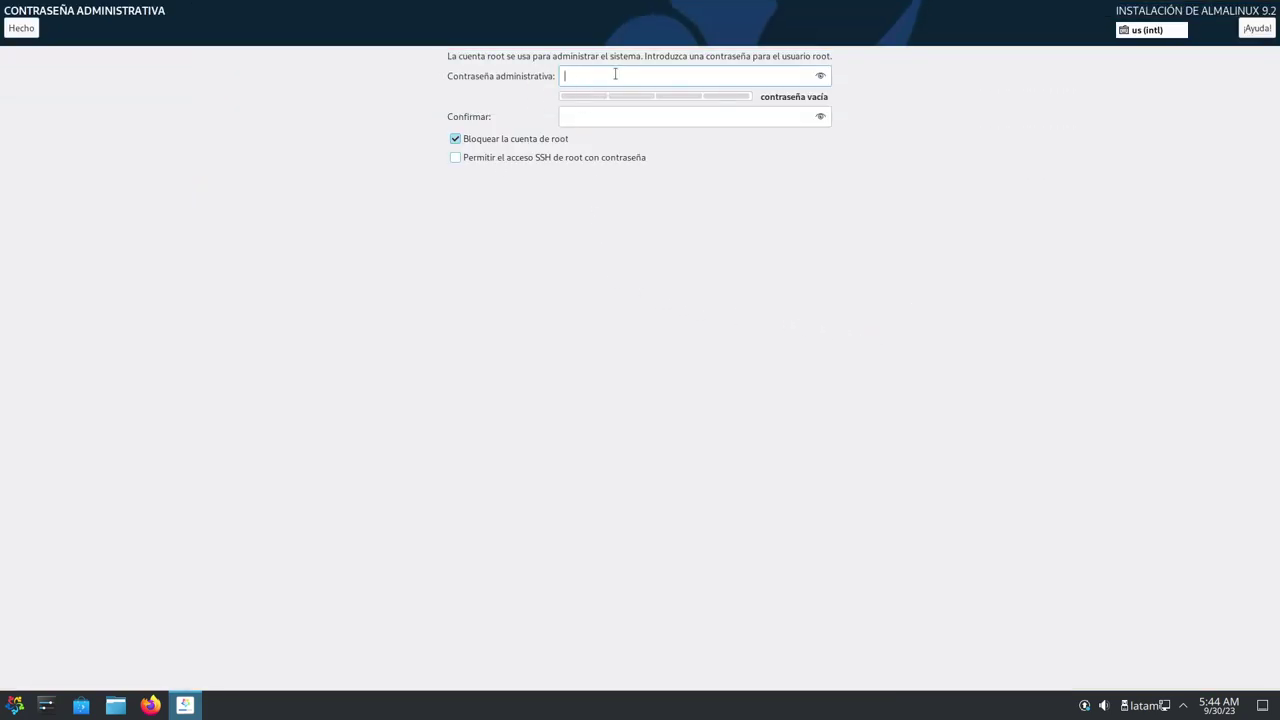
pyautogui.write('123')
pyautogui.click(605, 118)
pyautogui.write('123')
pyautogui.click(24, 31)
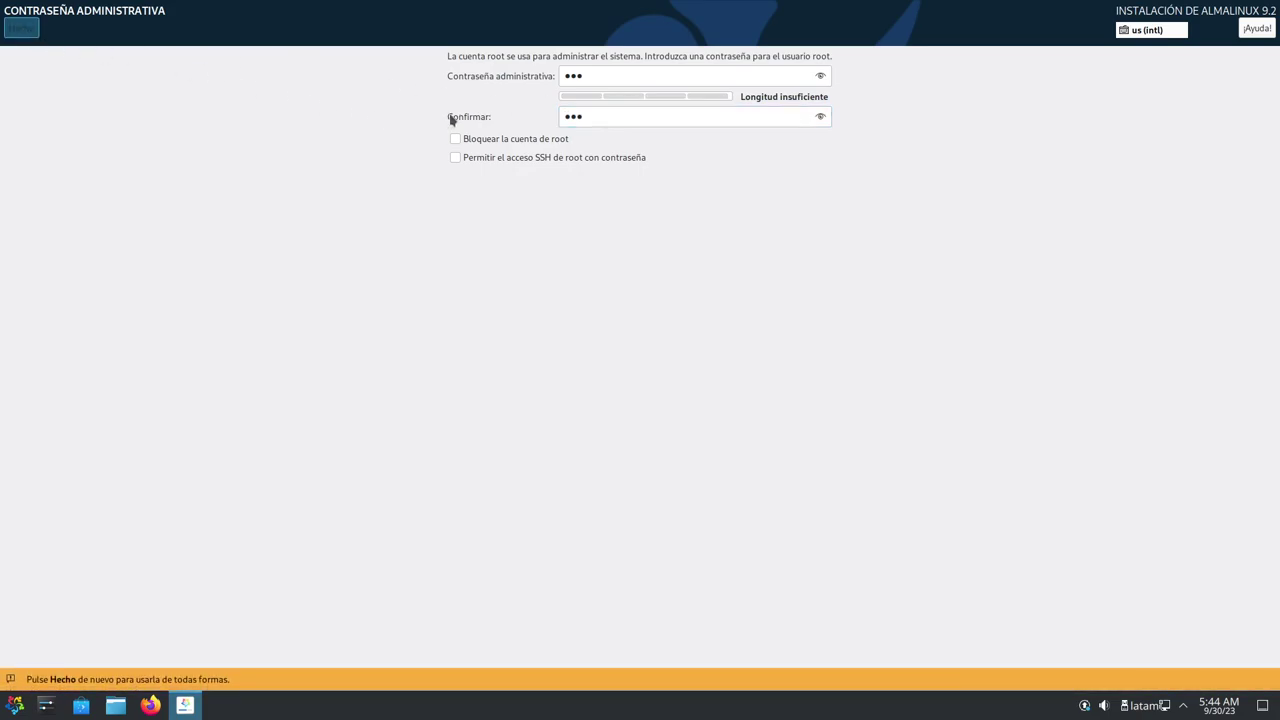
pyautogui.click(35, 30)
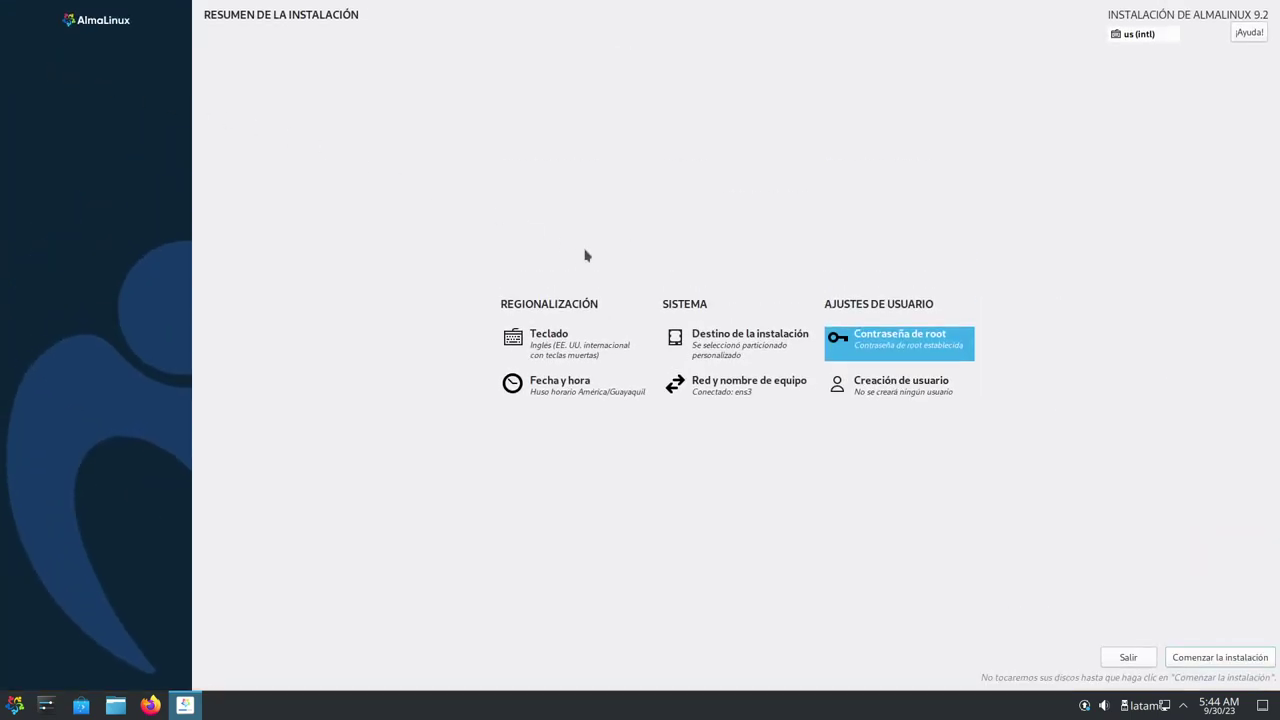
# Enter the new user's full name and a short password, then confirm it
pyautogui.click(887, 386)
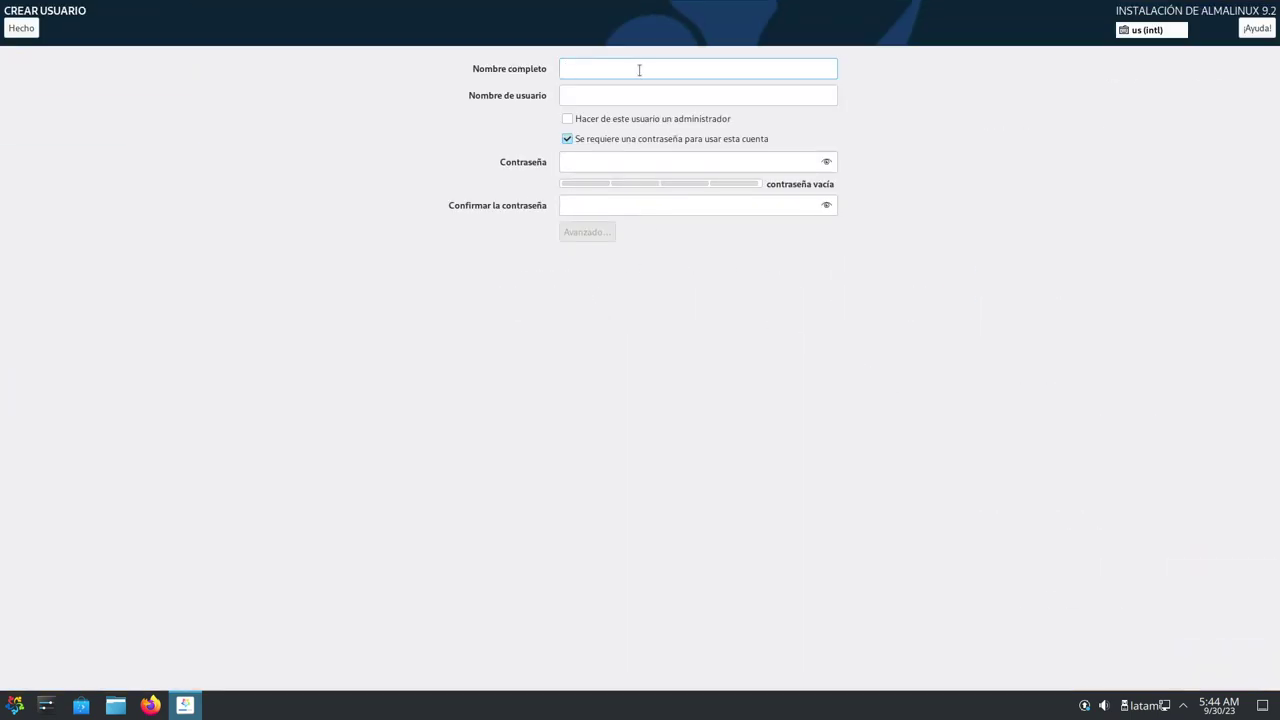
pyautogui.write('Librd')
pyautogui.press('BackSpace')
pyautogui.press('BackSpace')
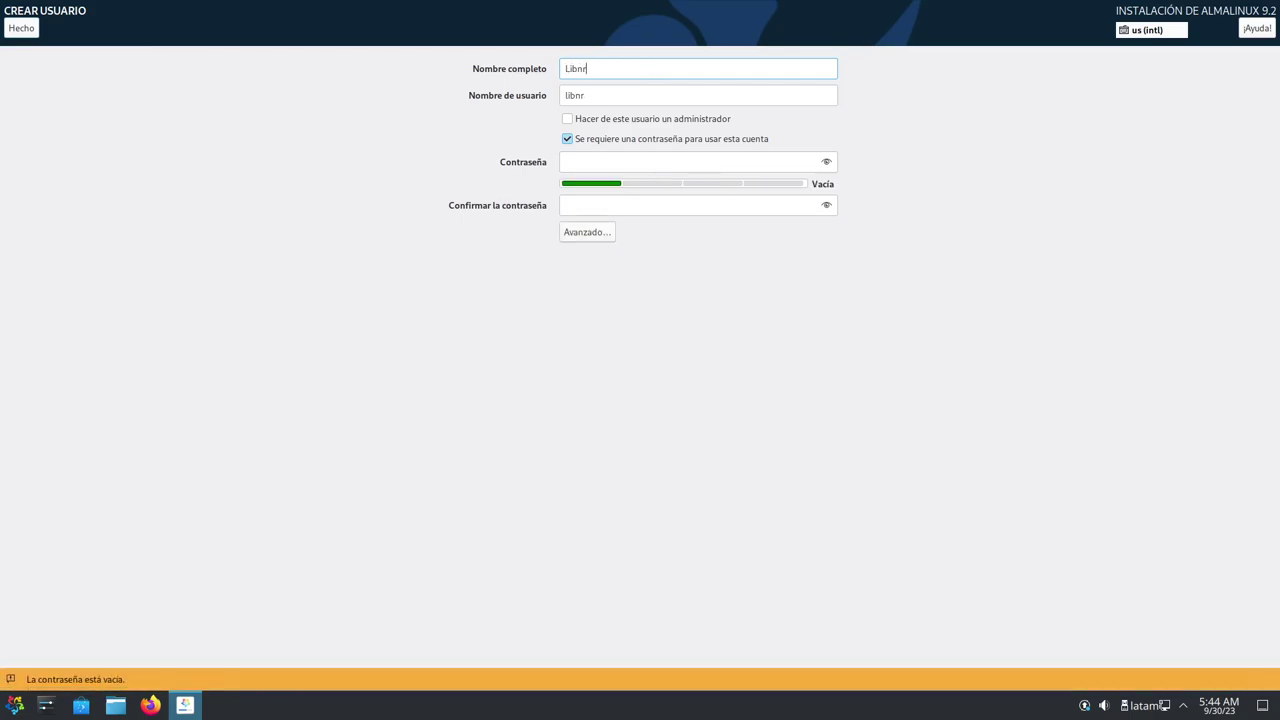
pyautogui.write('reByte')
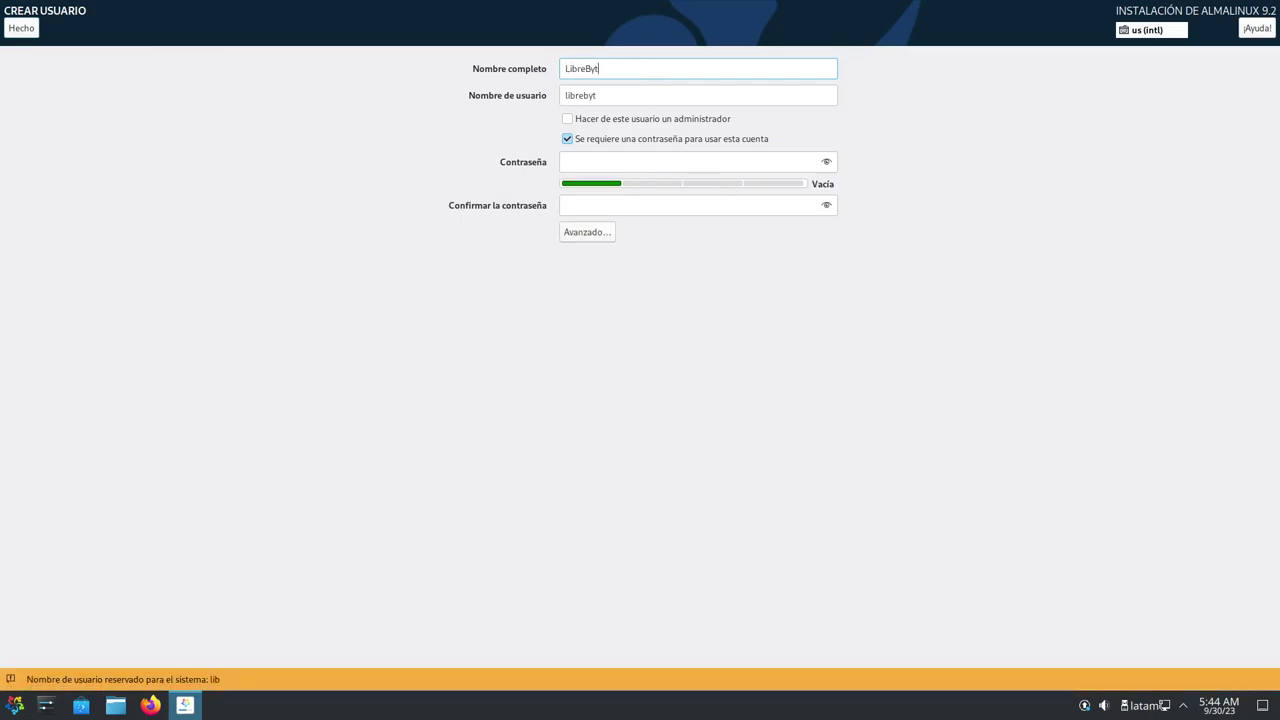
pyautogui.click(607, 161)
pyautogui.write('123')
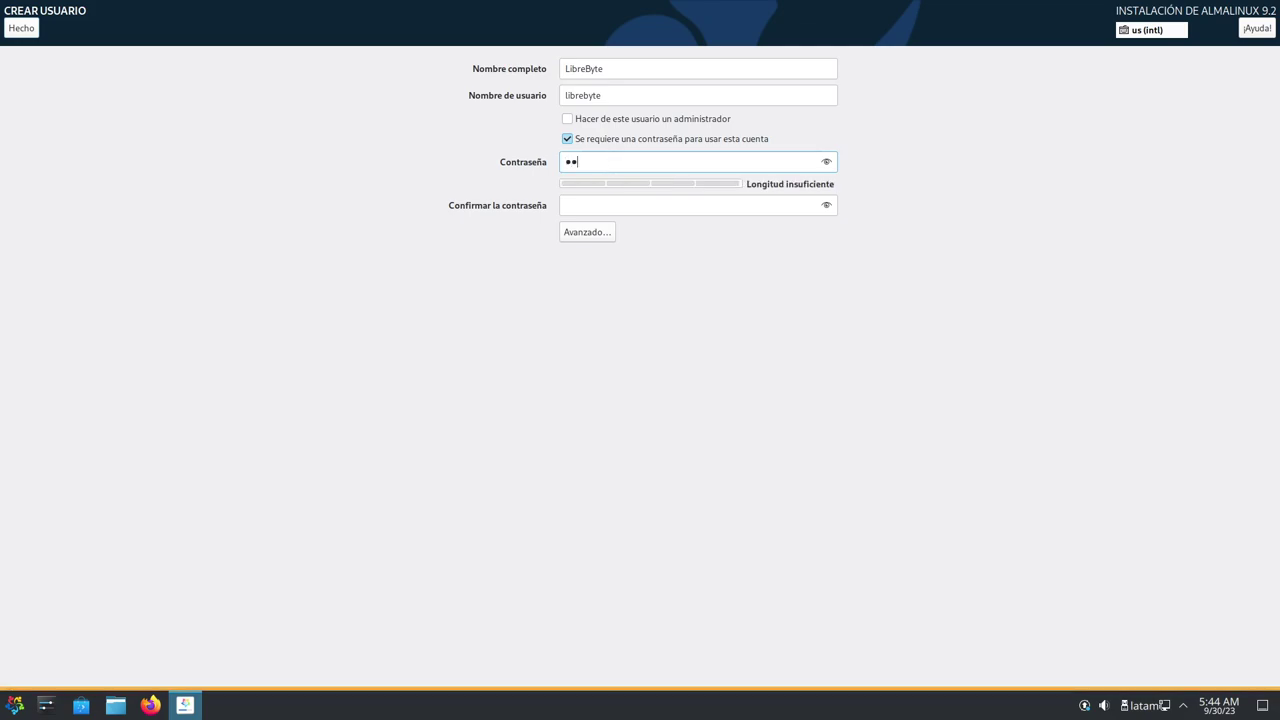
pyautogui.click(613, 204)
pyautogui.write('123')
# Make the user an administrator, save the advanced settings, and accept the short password
pyautogui.click(634, 119)
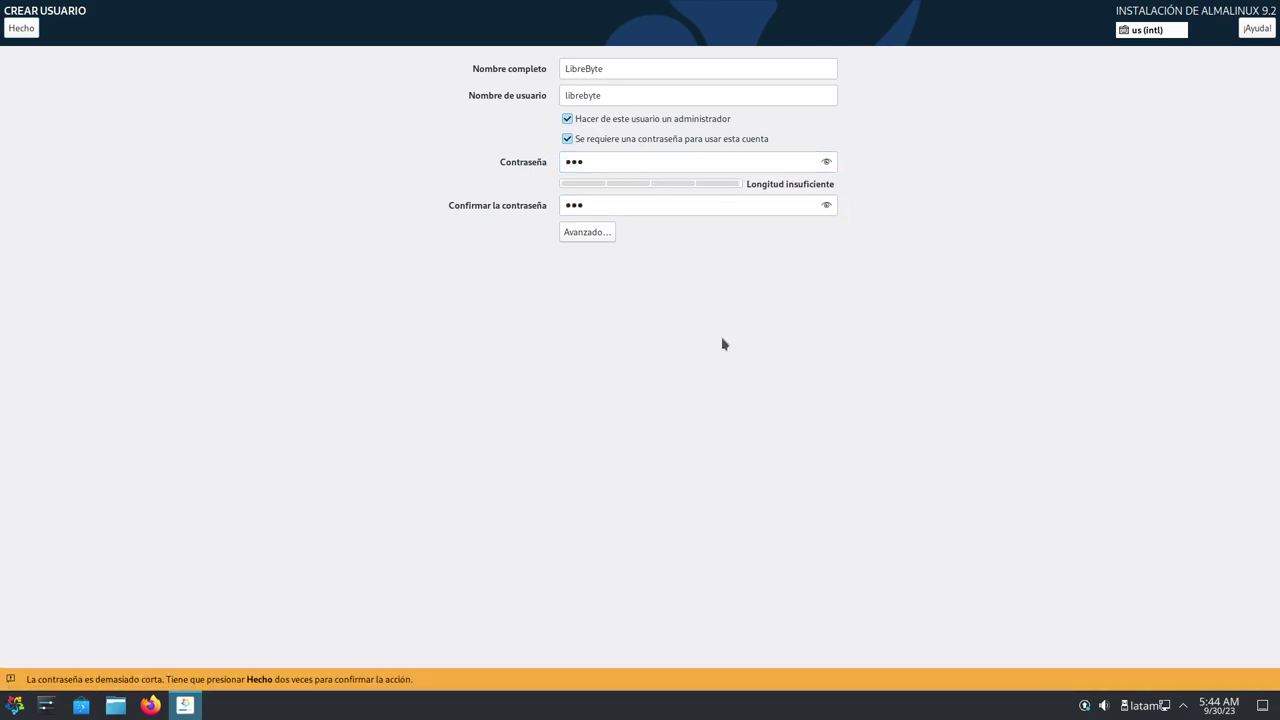
pyautogui.click(592, 232)
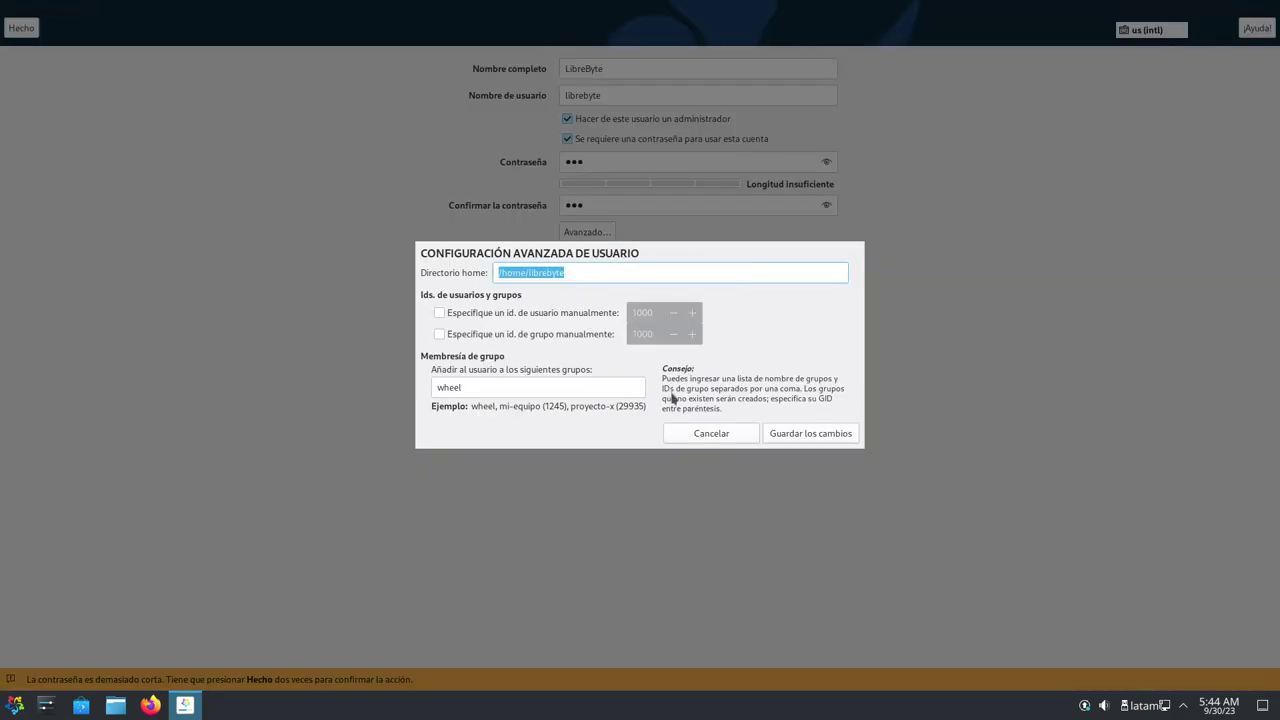
pyautogui.click(835, 438)
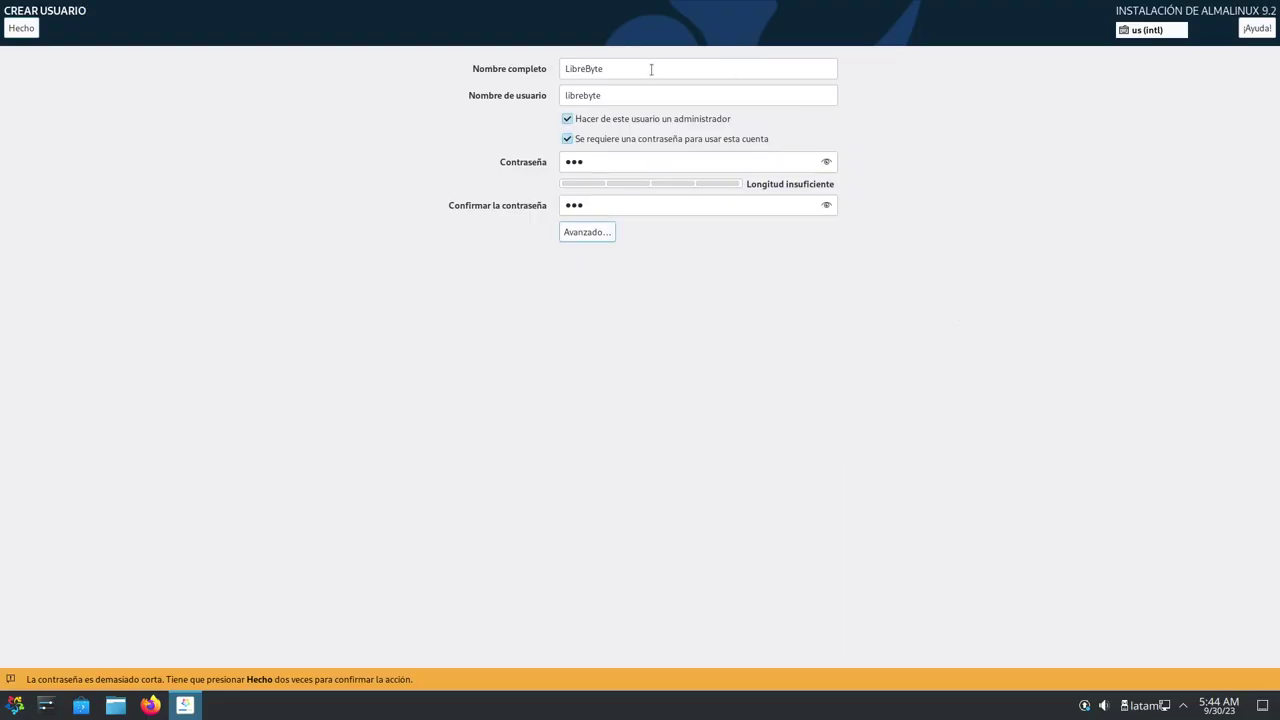
pyautogui.click(24, 32)
pyautogui.click(24, 31)
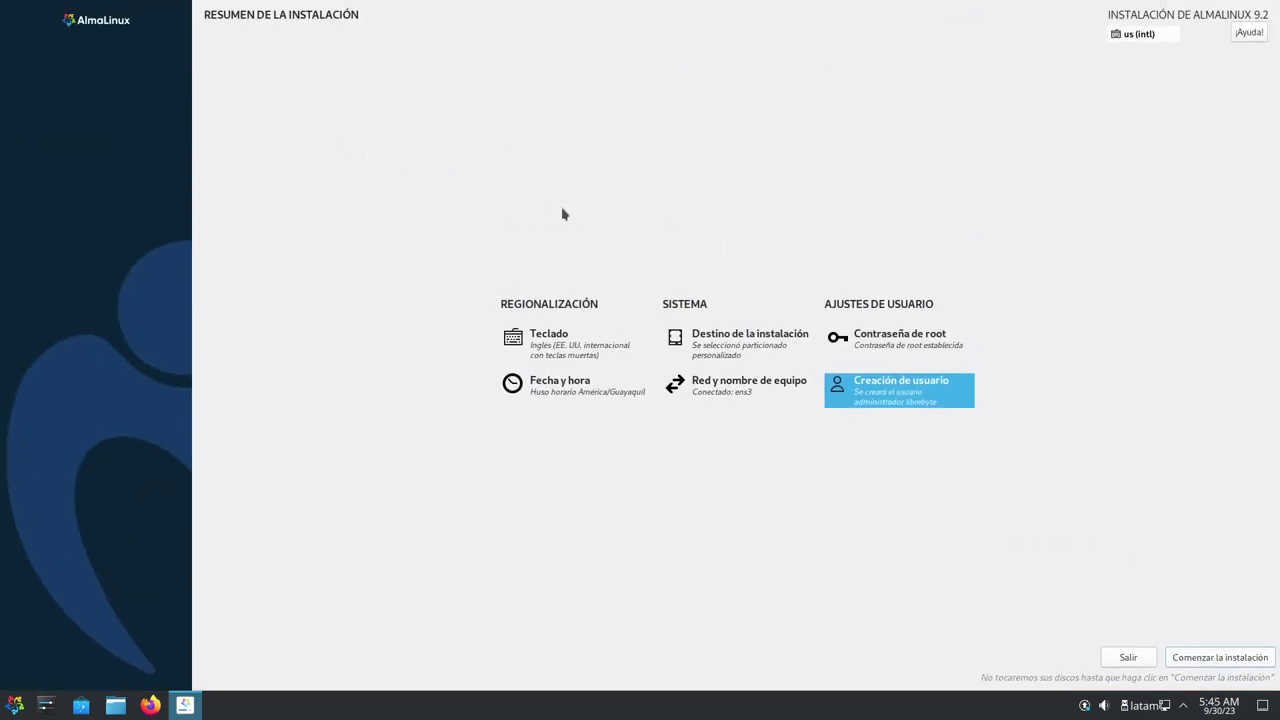
# Start the AlmaLinux installation and let it run to ¡Completado!
pyautogui.click(1219, 658)
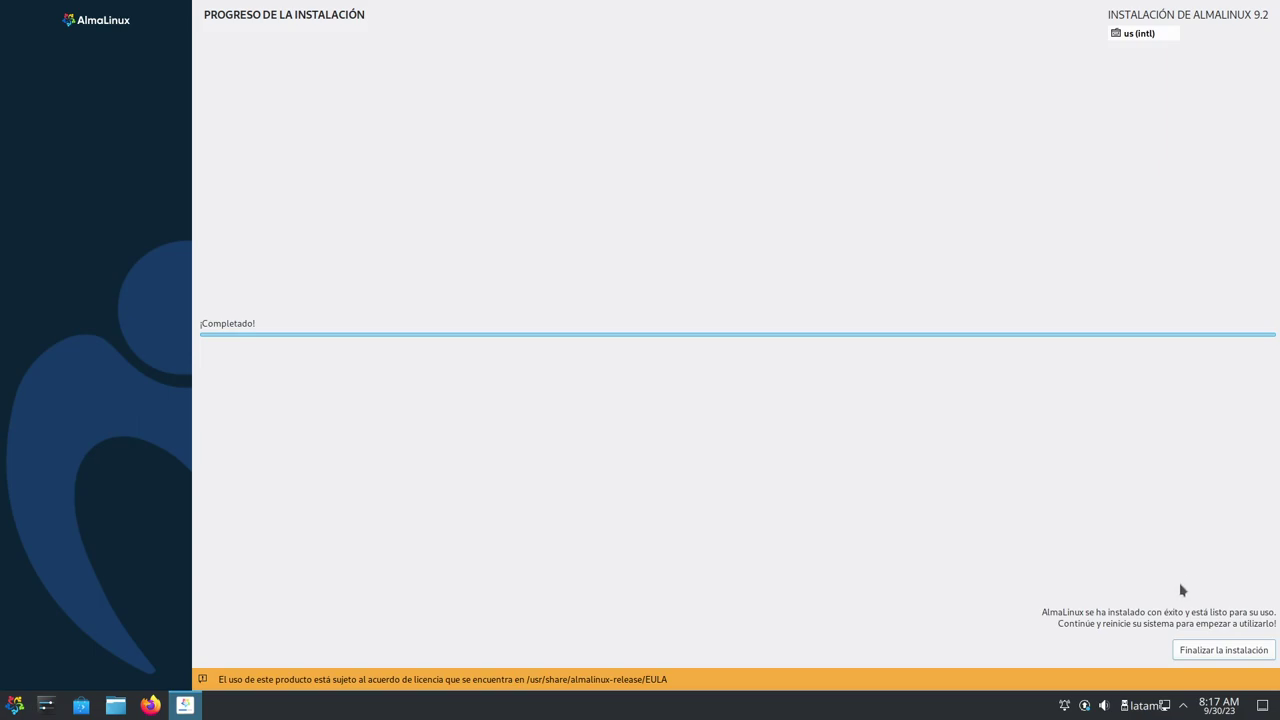
# Close the finished installer and restart the live KDE session from the launcher
pyautogui.click(1225, 652)
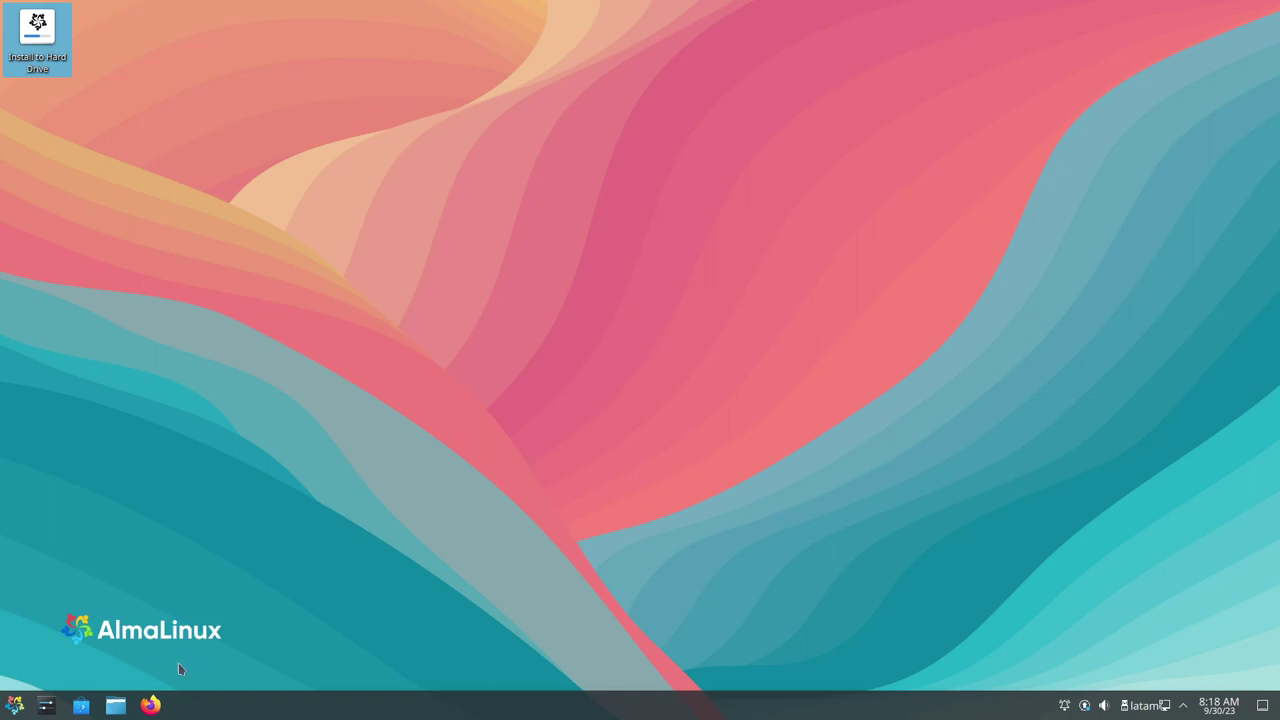
pyautogui.press('super')
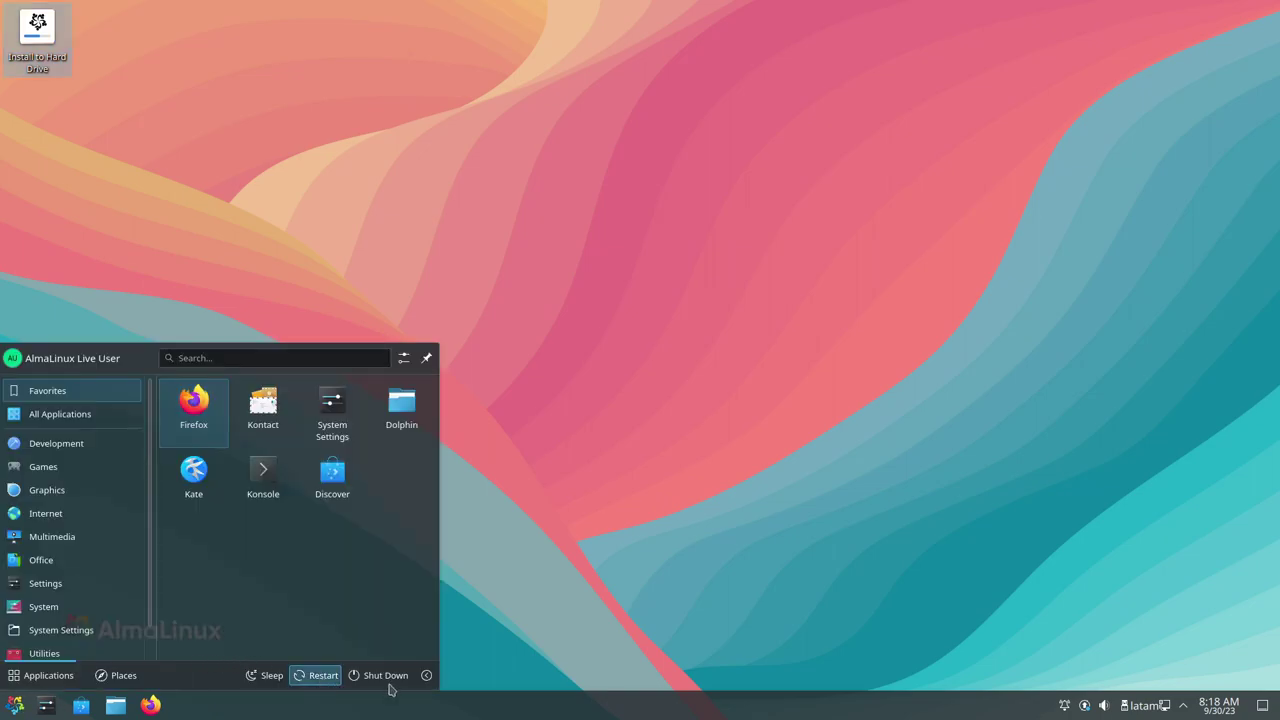
pyautogui.press('Return')
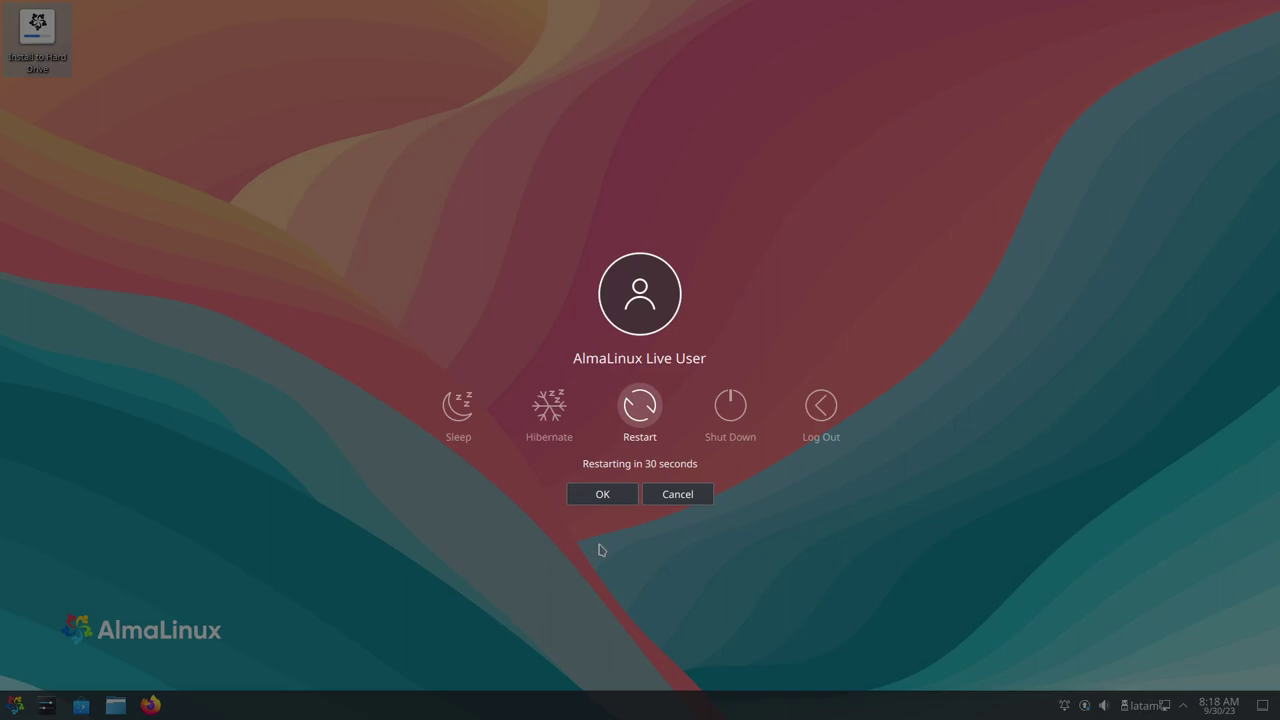
pyautogui.click(617, 494)
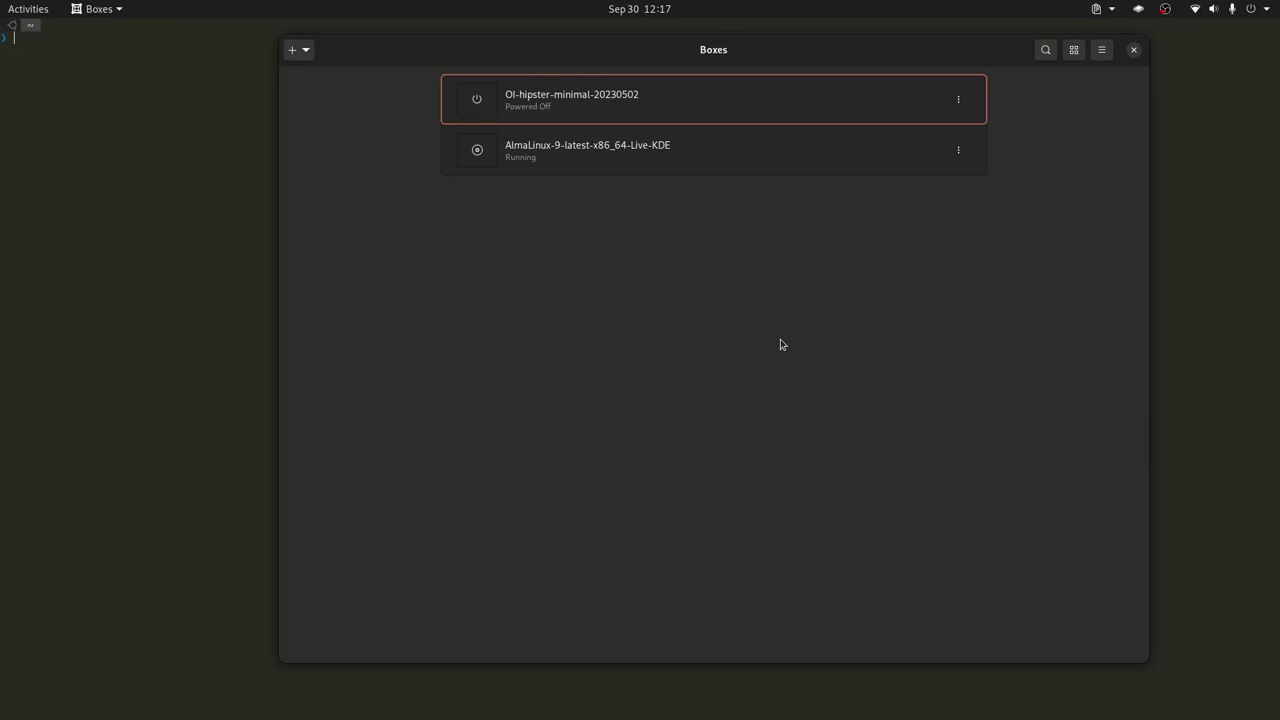
# Open the running AlmaLinux VM's console and show it fullscreen
pyautogui.click(586, 154)
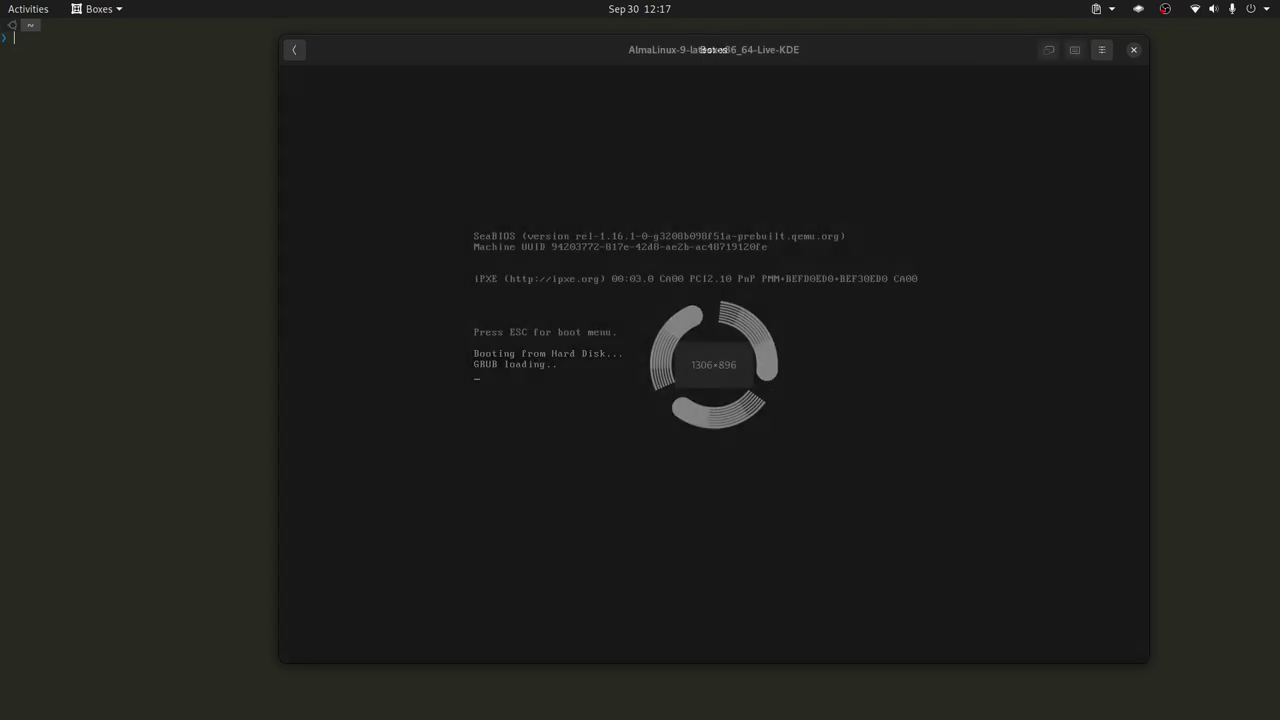
pyautogui.click(1049, 50)
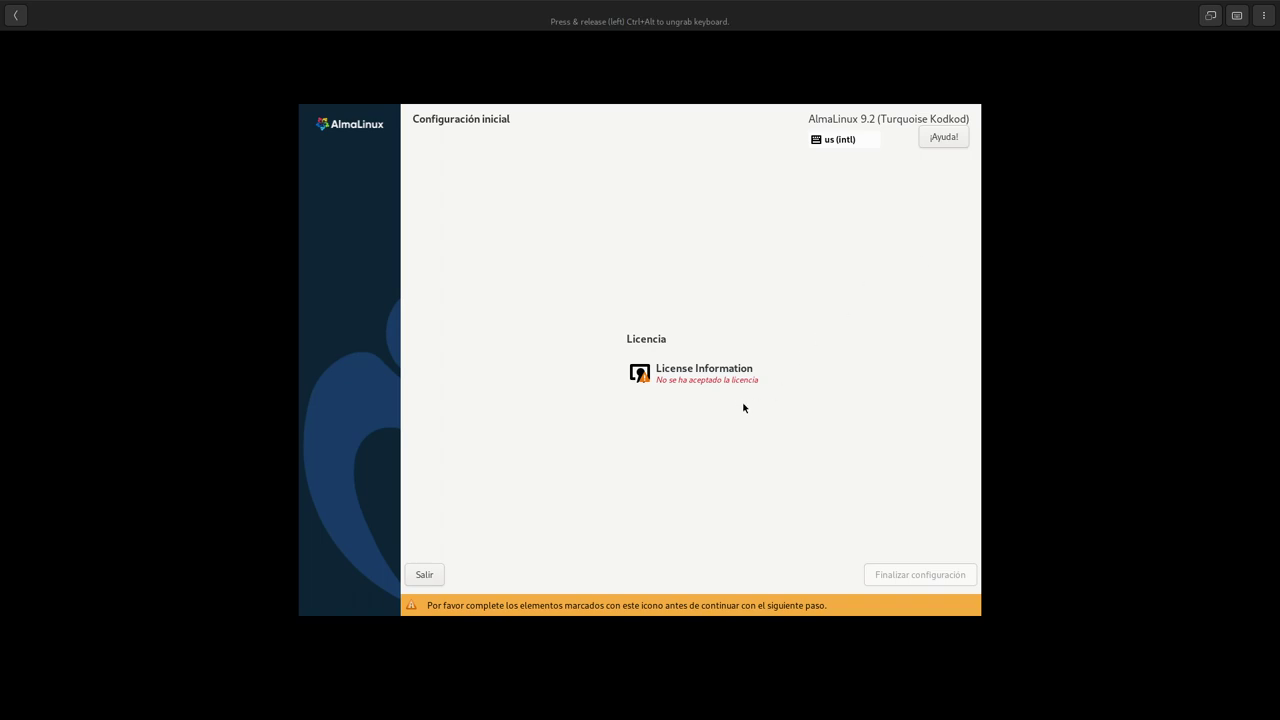
# Accept the license agreement and click Finalizar configuración to finish initial setup
pyautogui.click(696, 376)
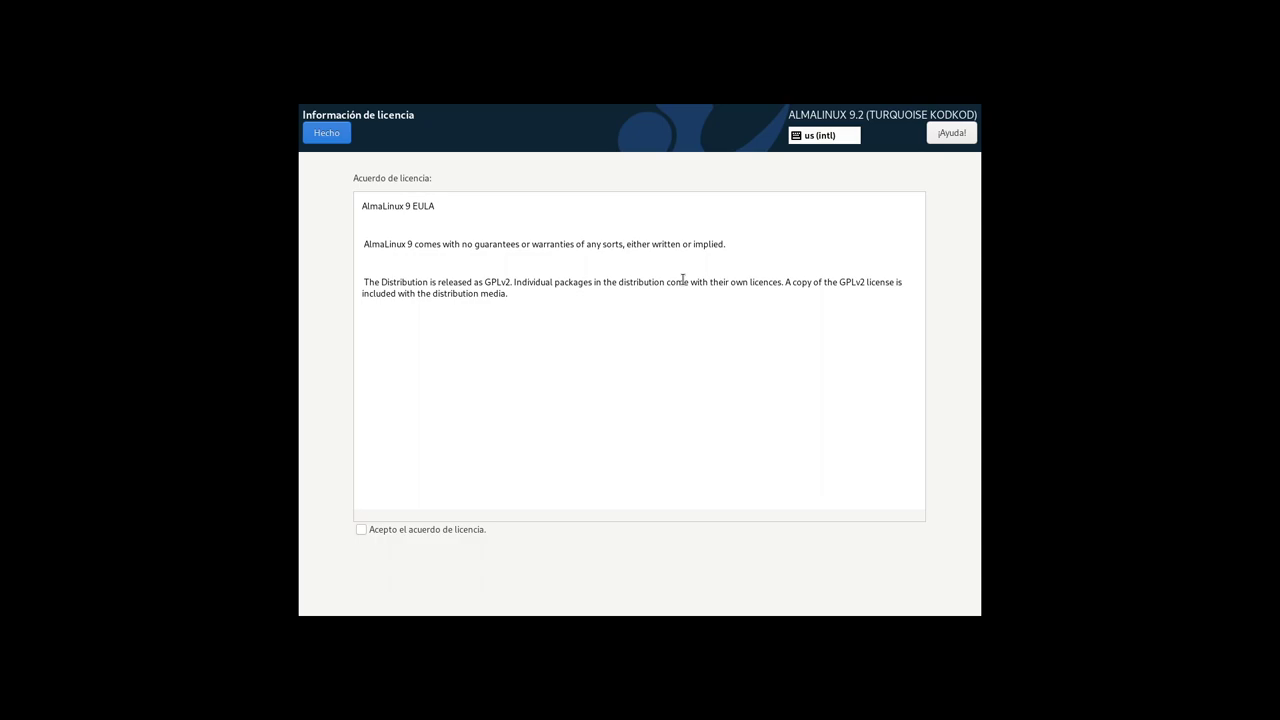
pyautogui.click(428, 529)
pyautogui.click(329, 137)
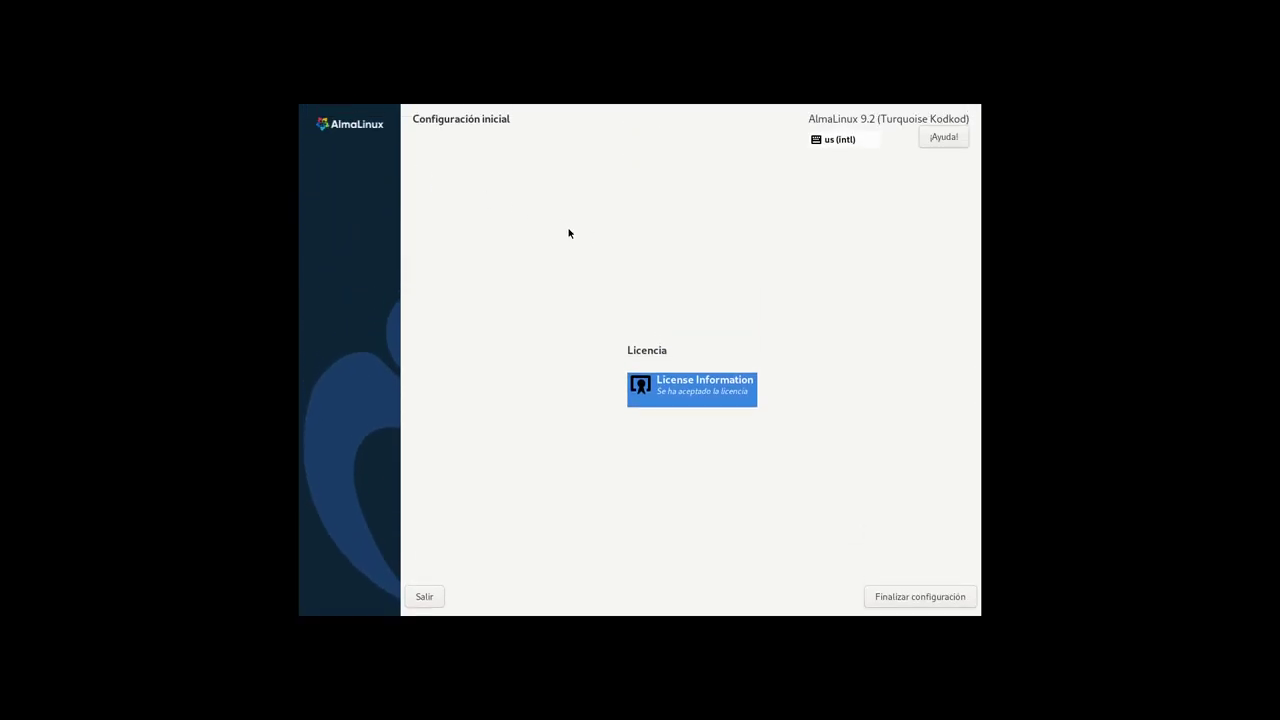
pyautogui.click(925, 599)
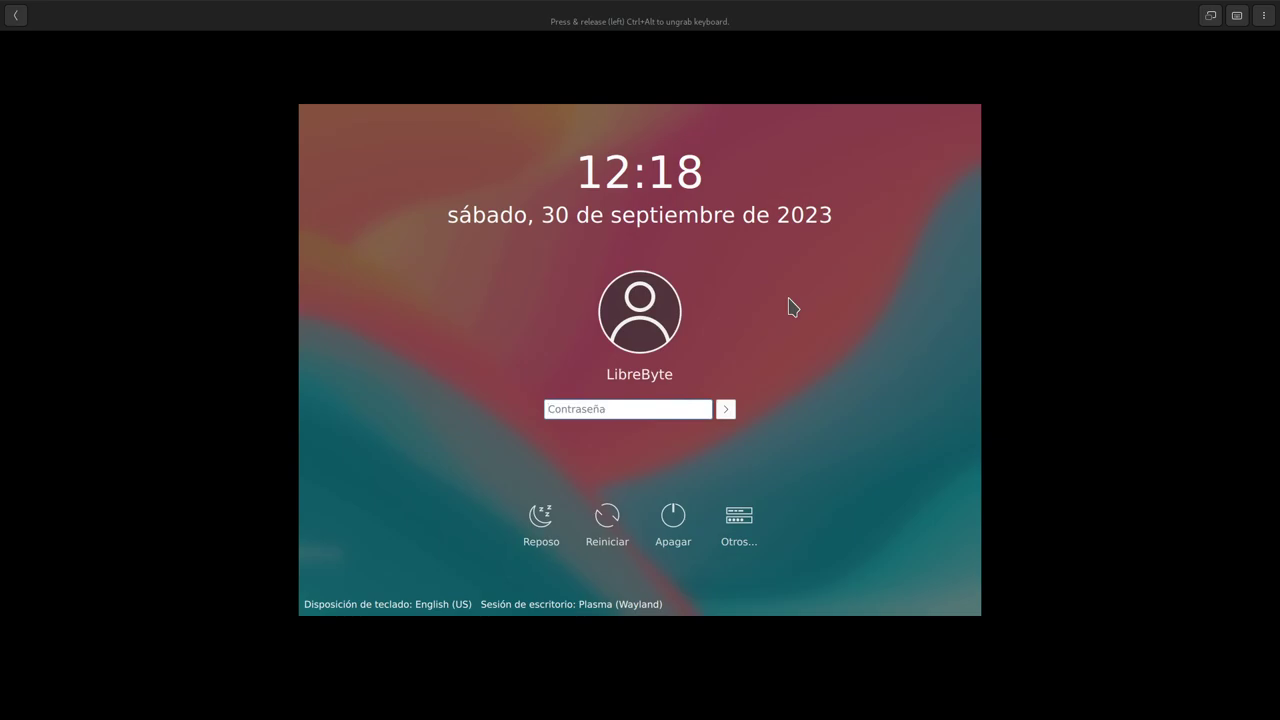
# Log in to the KDE Plasma session by entering the account password
pyautogui.write('123')
pyautogui.press('Return')
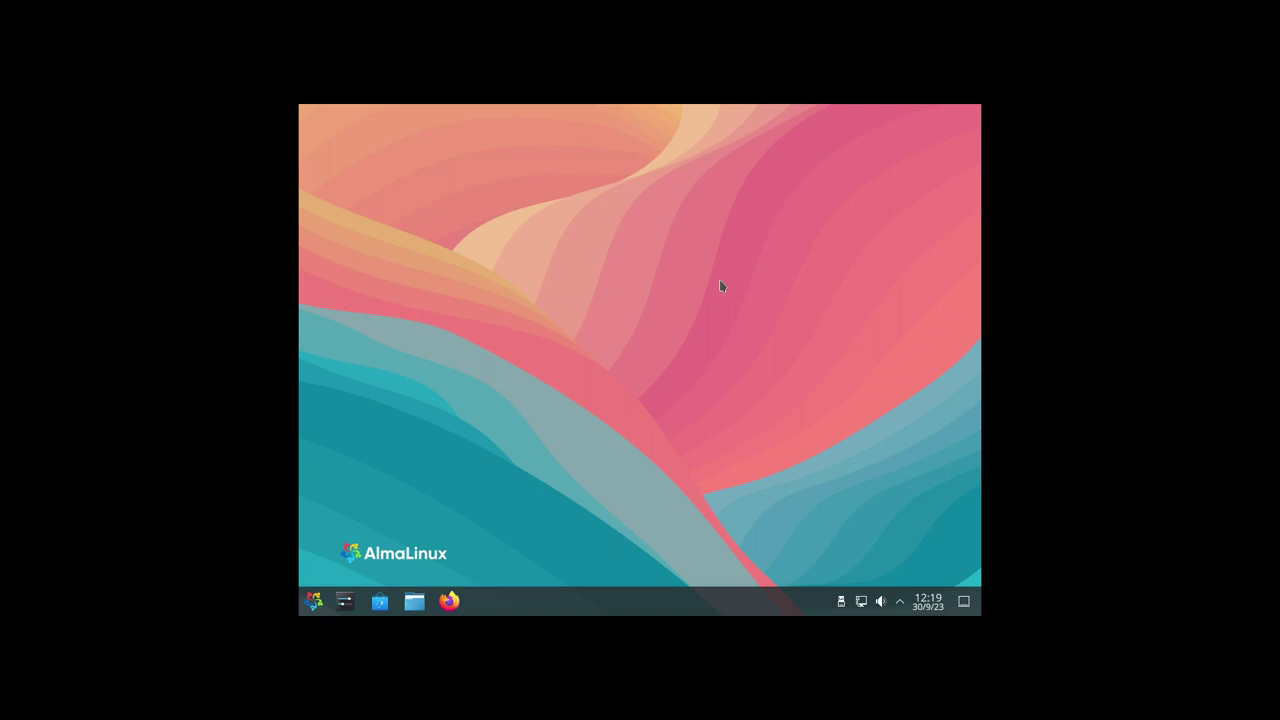
# Set the display resolution to 1920x1080 (16:9), keep the new configuration, and close the settings
pyautogui.rightClick(744, 238)
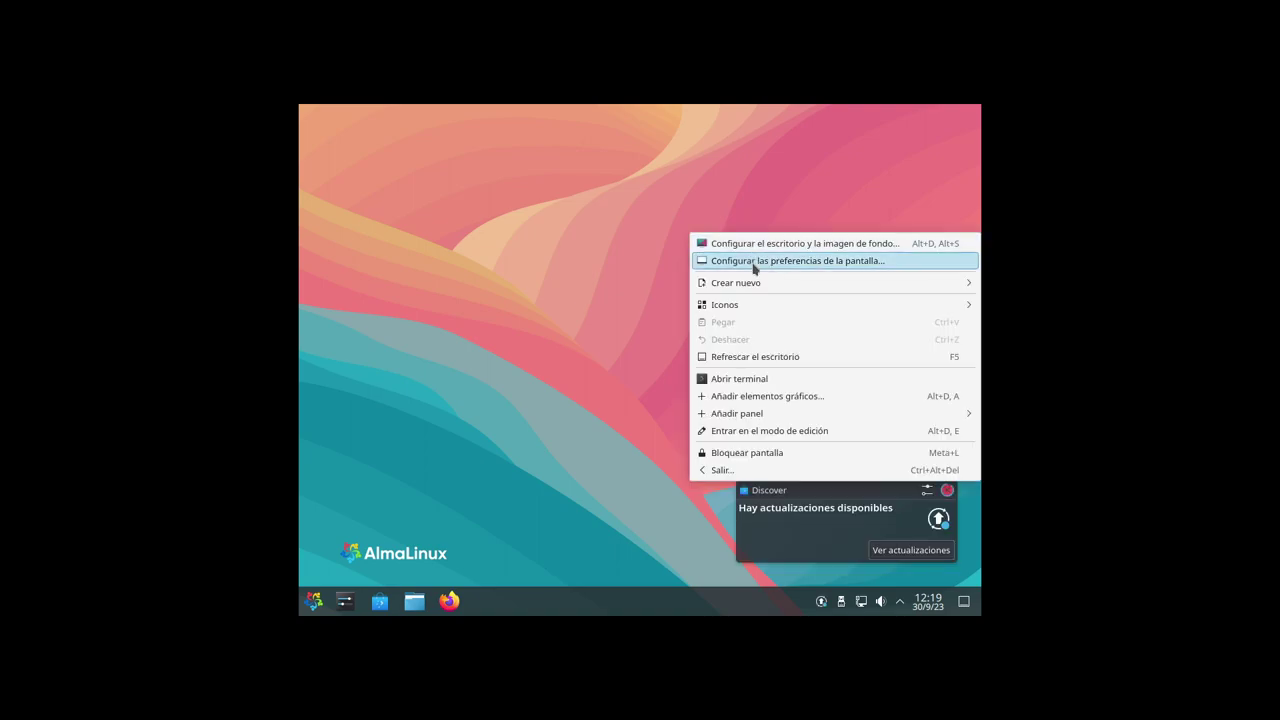
pyautogui.click(754, 262)
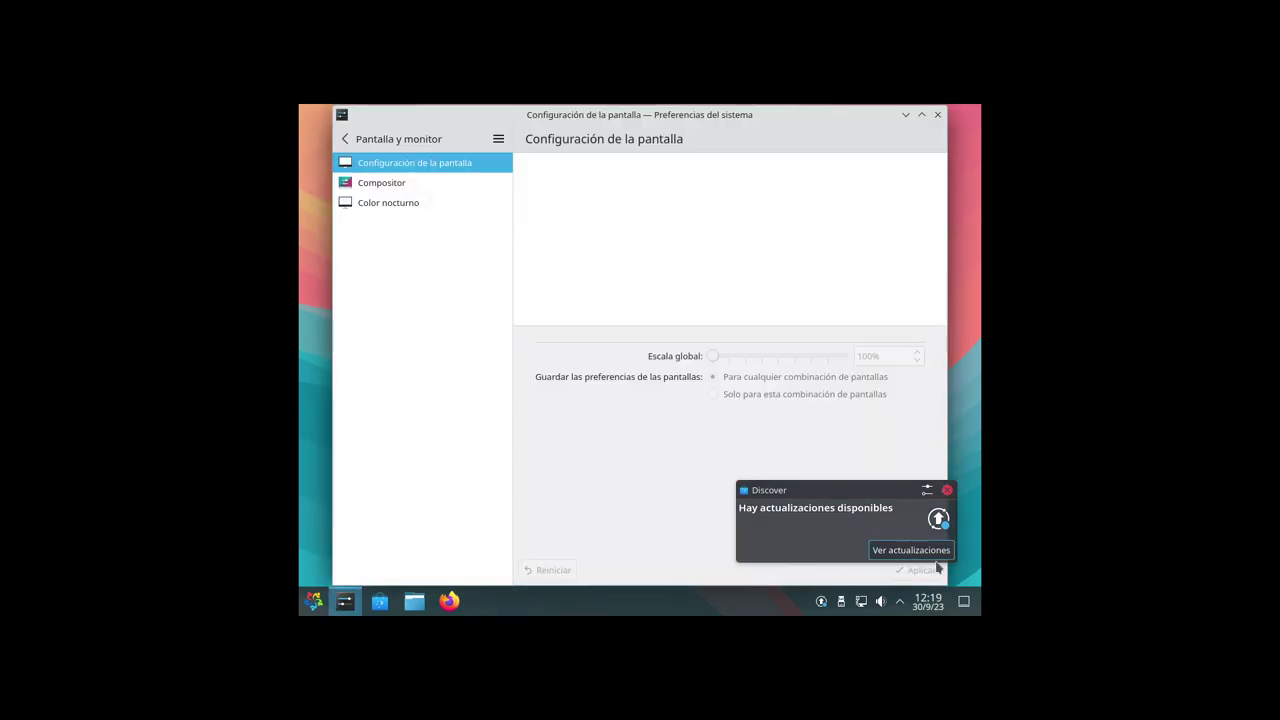
pyautogui.click(797, 344)
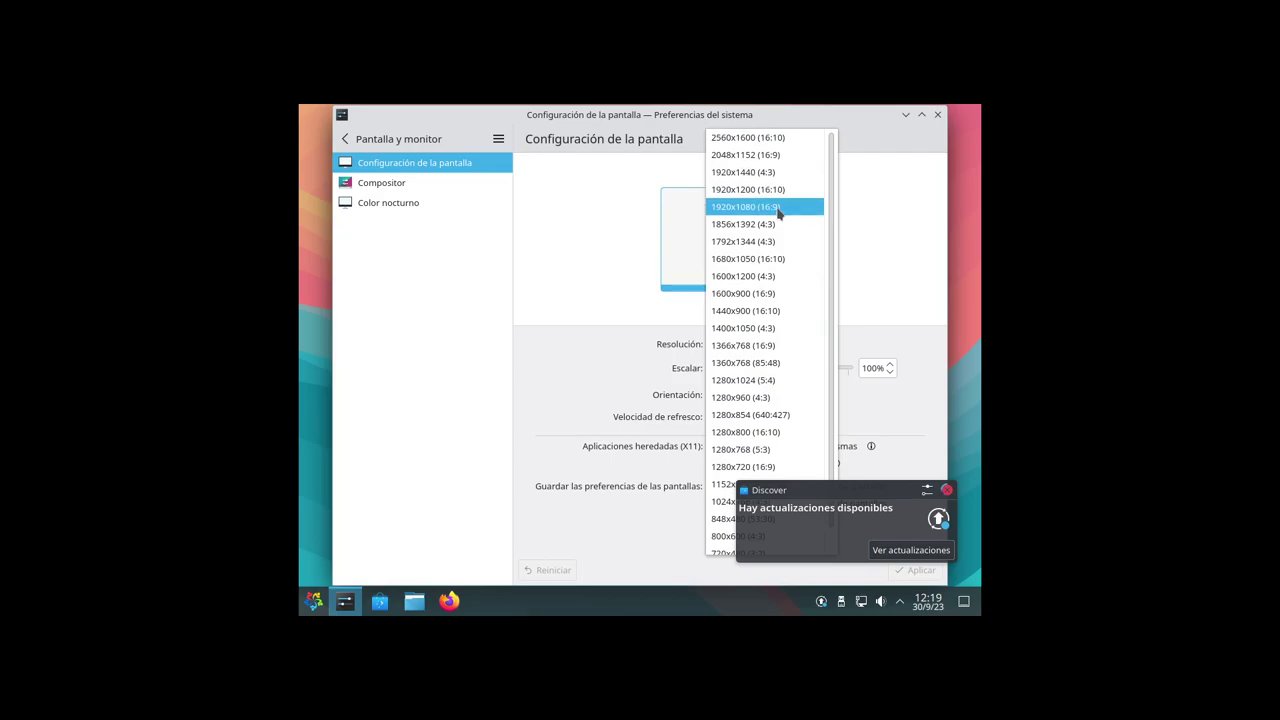
pyautogui.click(775, 207)
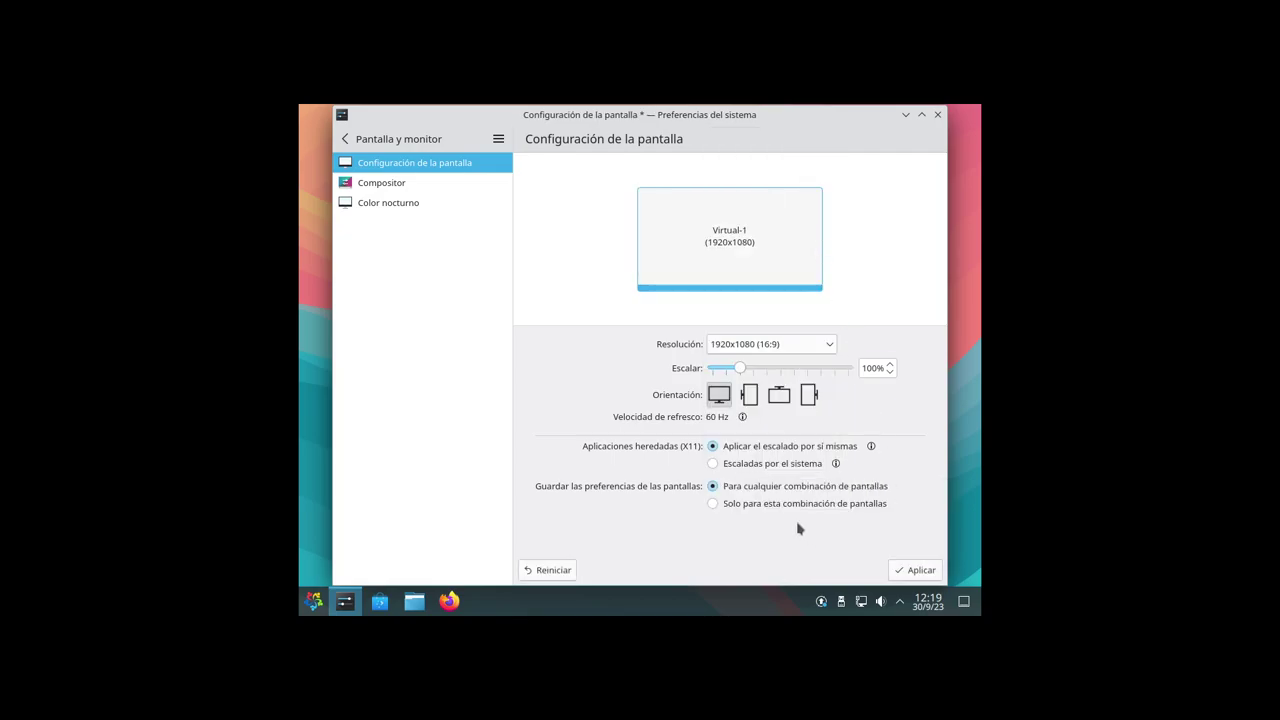
pyautogui.click(912, 570)
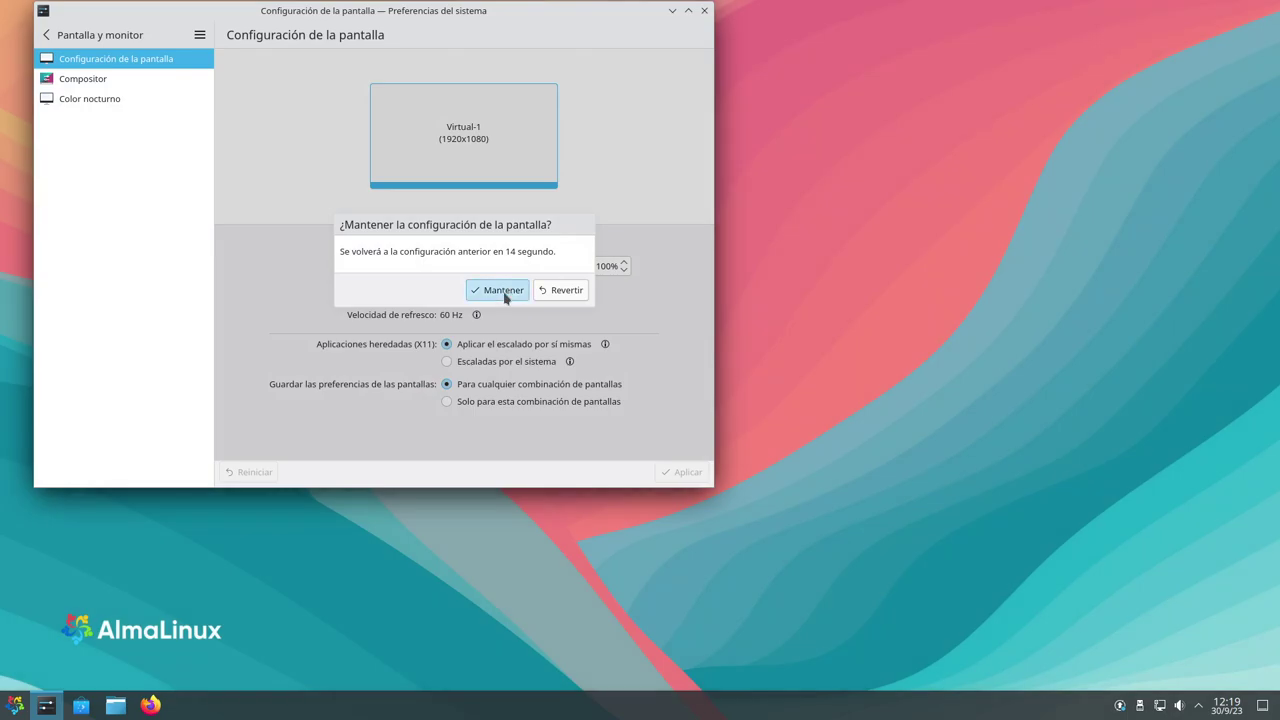
pyautogui.click(503, 289)
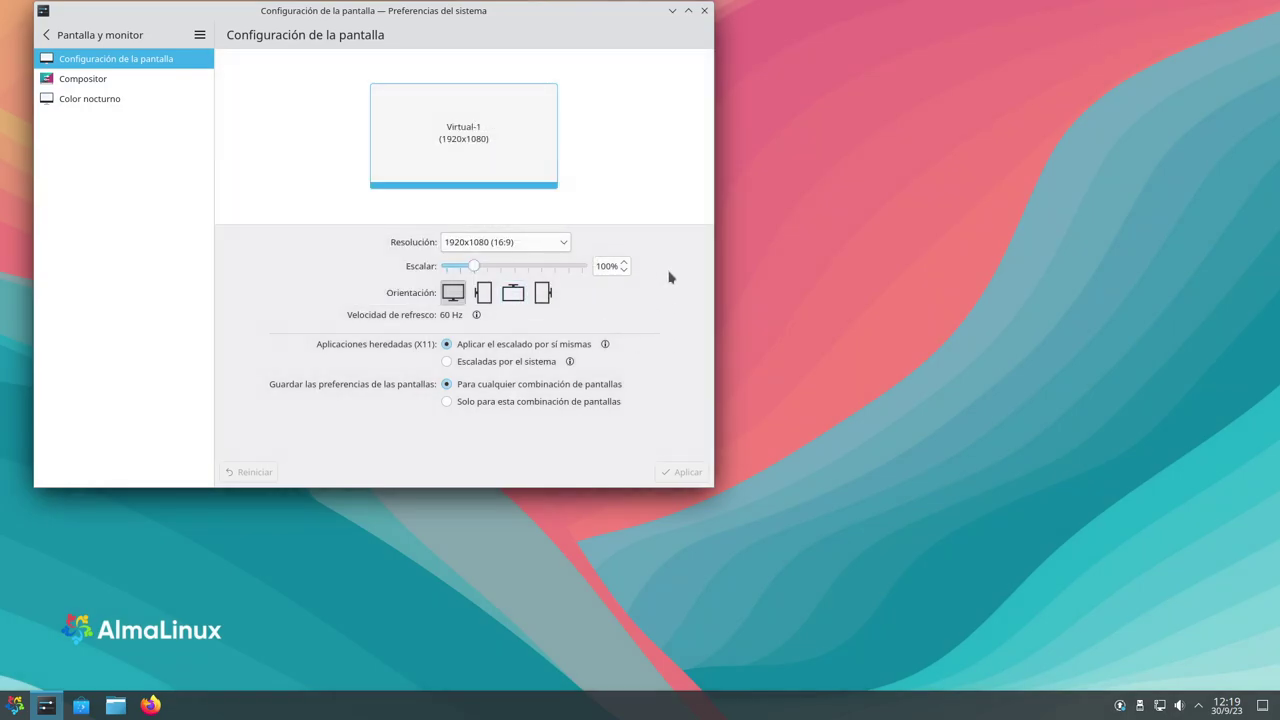
pyautogui.click(704, 10)
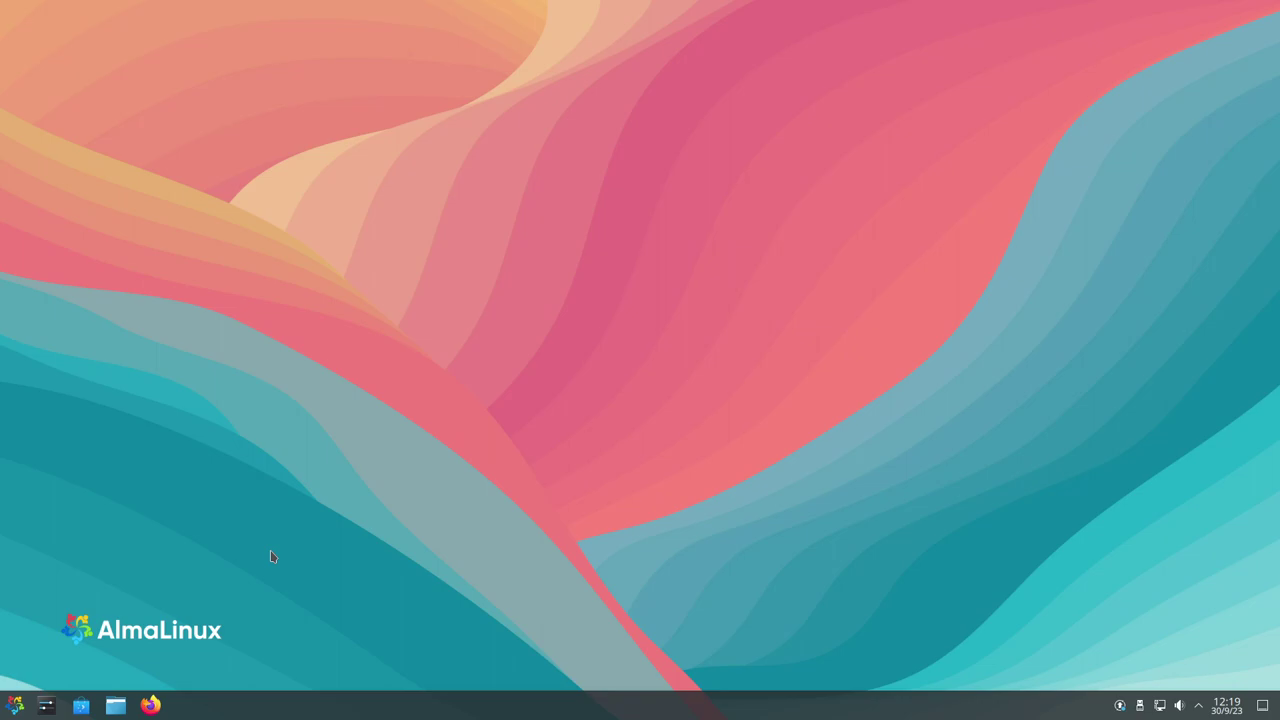
pyautogui.click(17, 706)
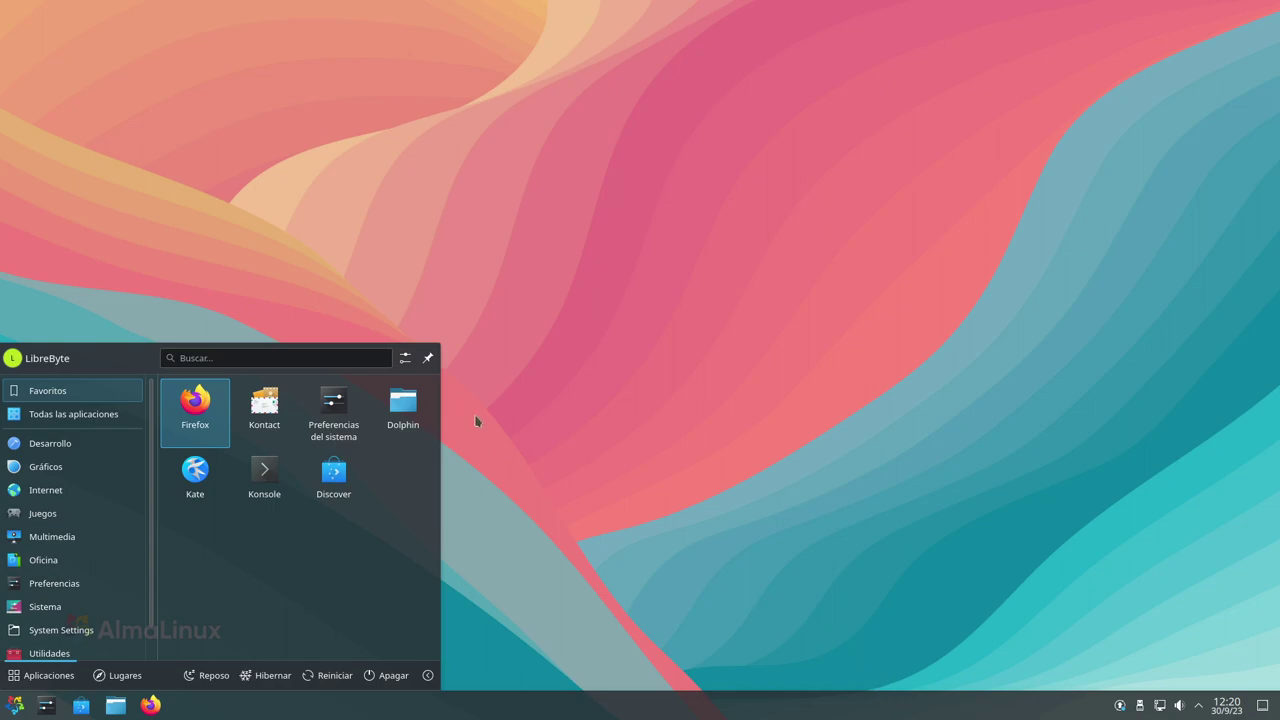
pyautogui.click(321, 357)
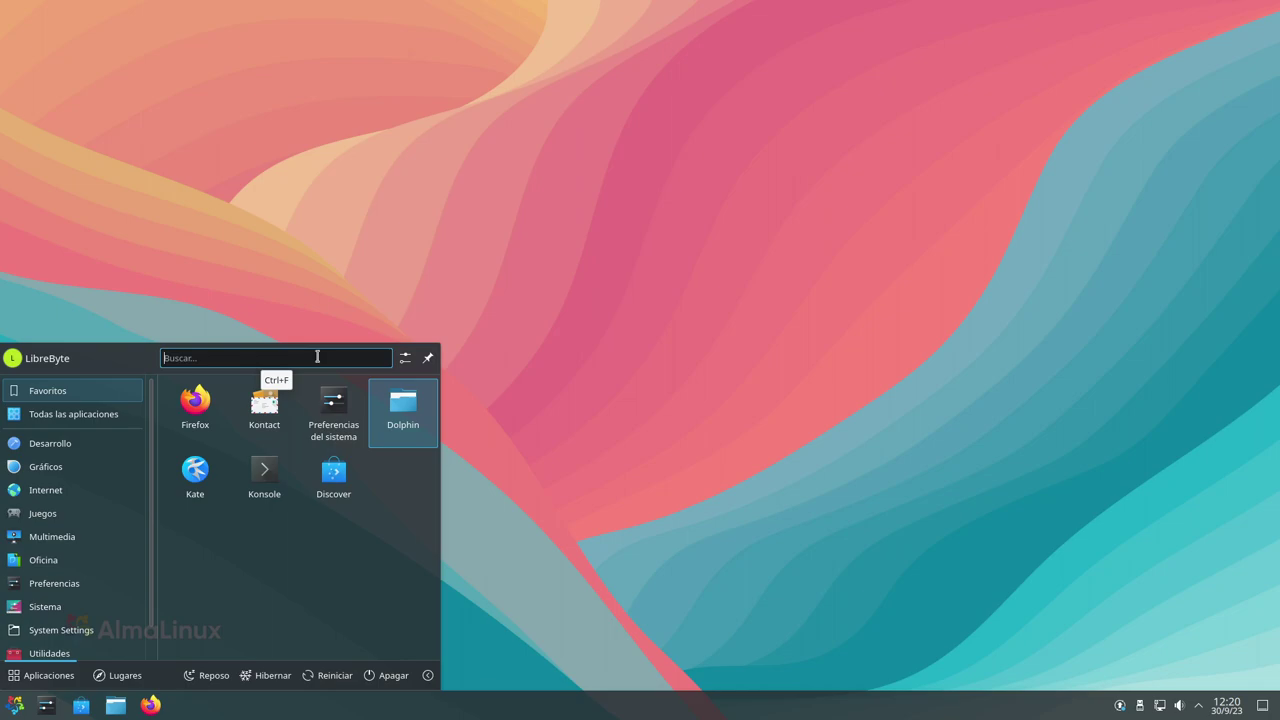
pyautogui.write('acer')
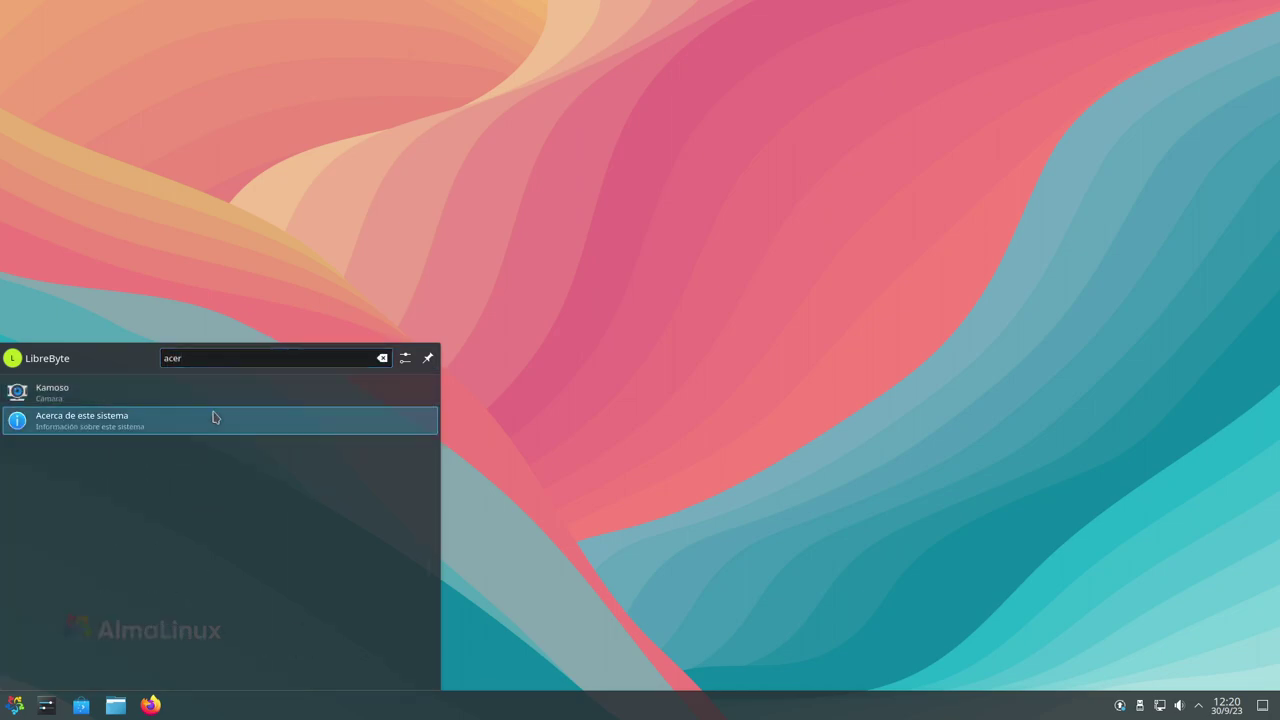
pyautogui.click(213, 418)
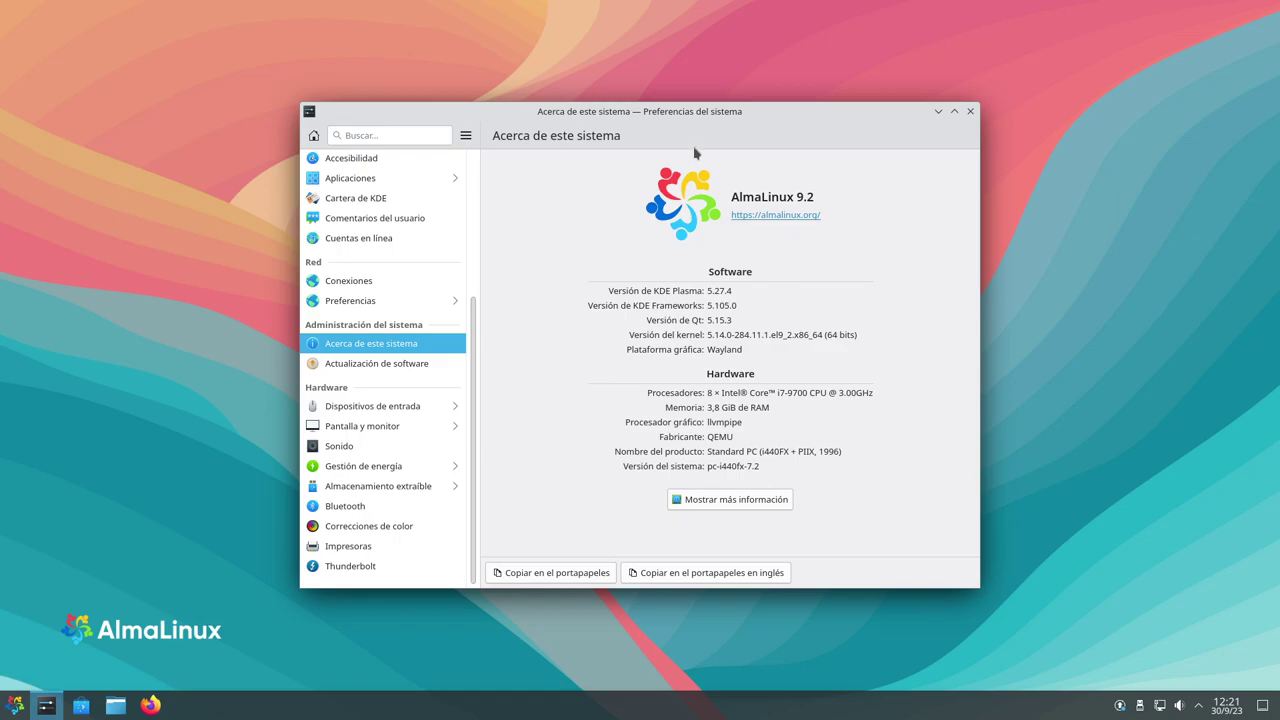
pyautogui.click(971, 112)
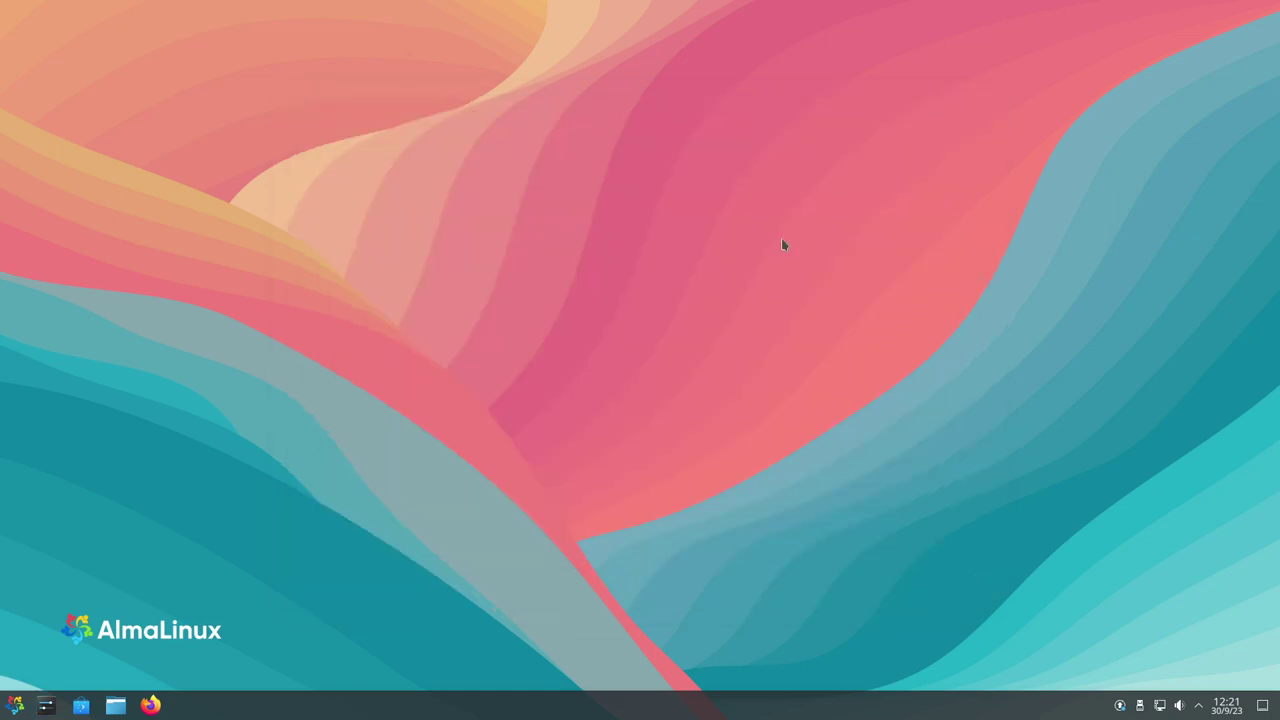
# Launch KColorChooser from the launcher's Gráficos category
pyautogui.click(14, 705)
pyautogui.moveTo(86, 443)
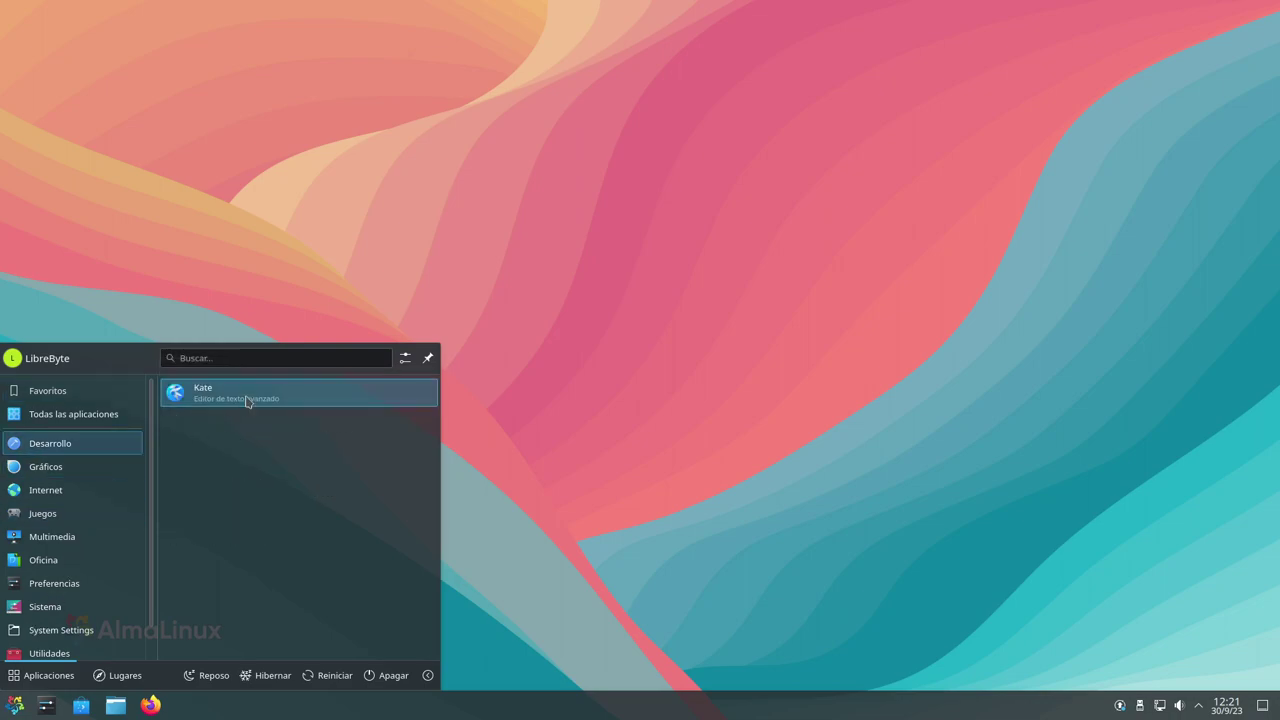
pyautogui.moveTo(82, 474)
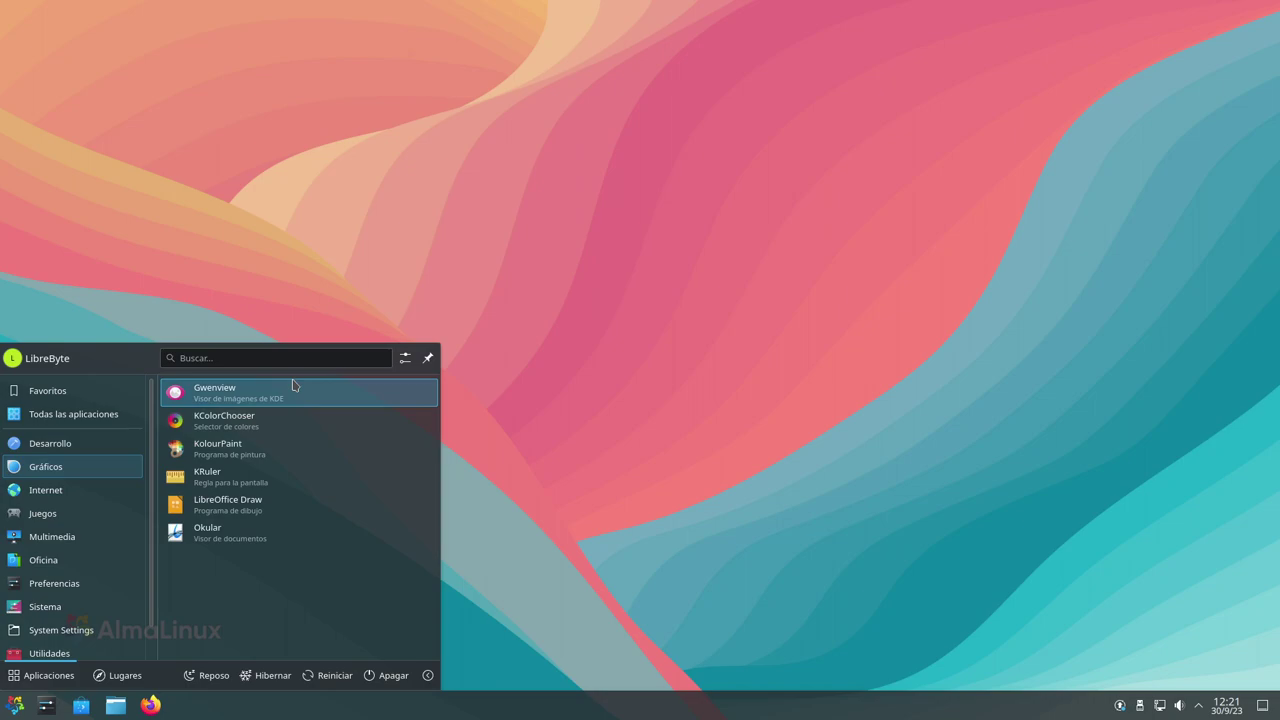
pyautogui.click(241, 425)
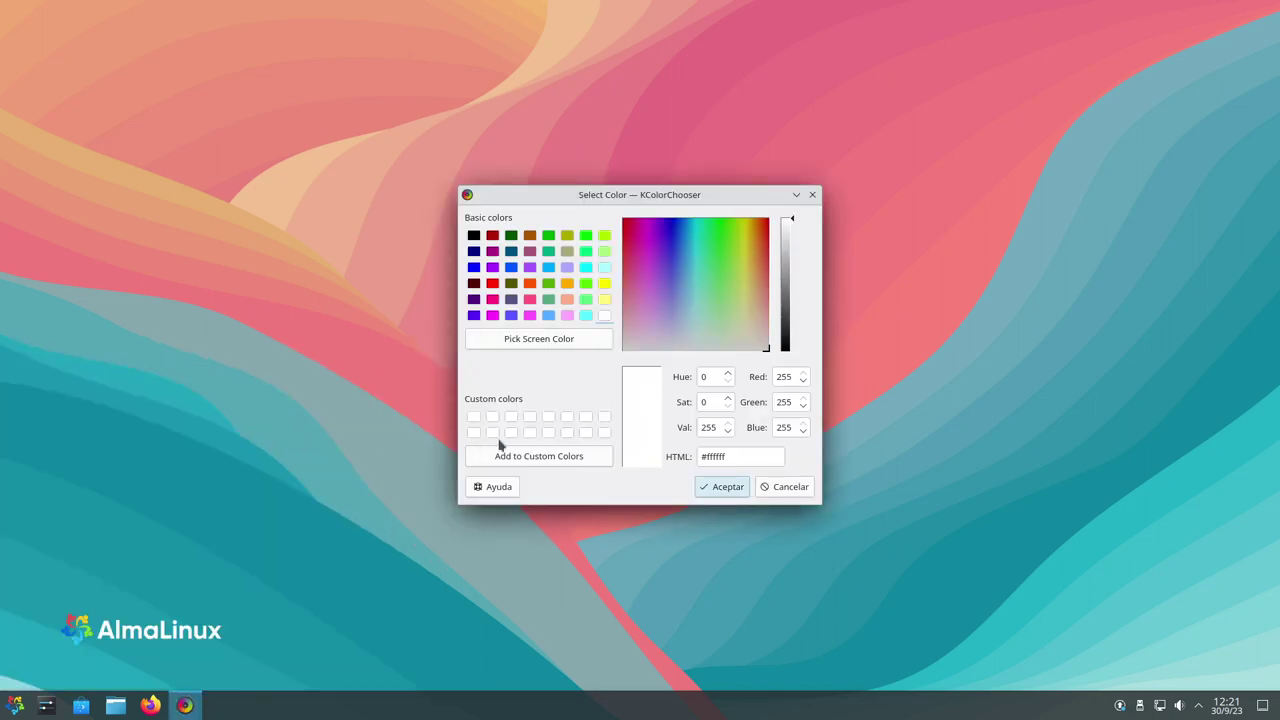
# Launch the Gwenview image viewer from Gráficos, then close it
pyautogui.click(15, 705)
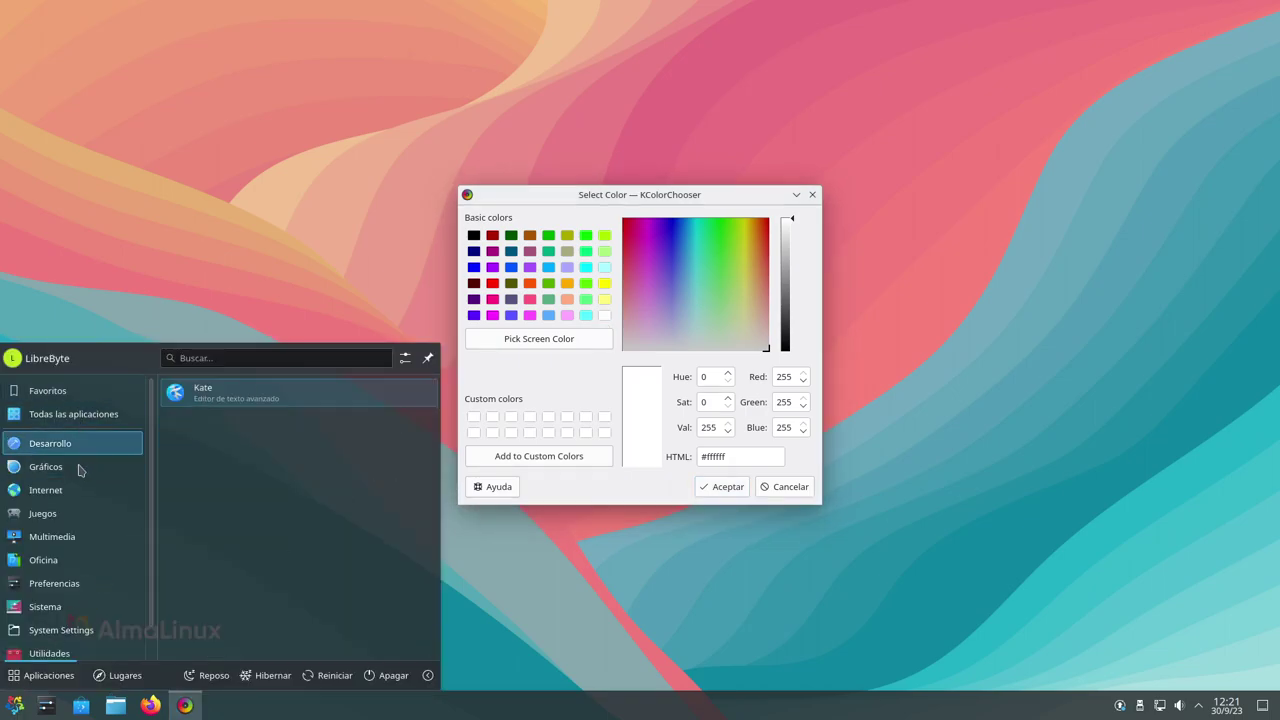
pyautogui.moveTo(80, 489)
pyautogui.moveTo(45, 466)
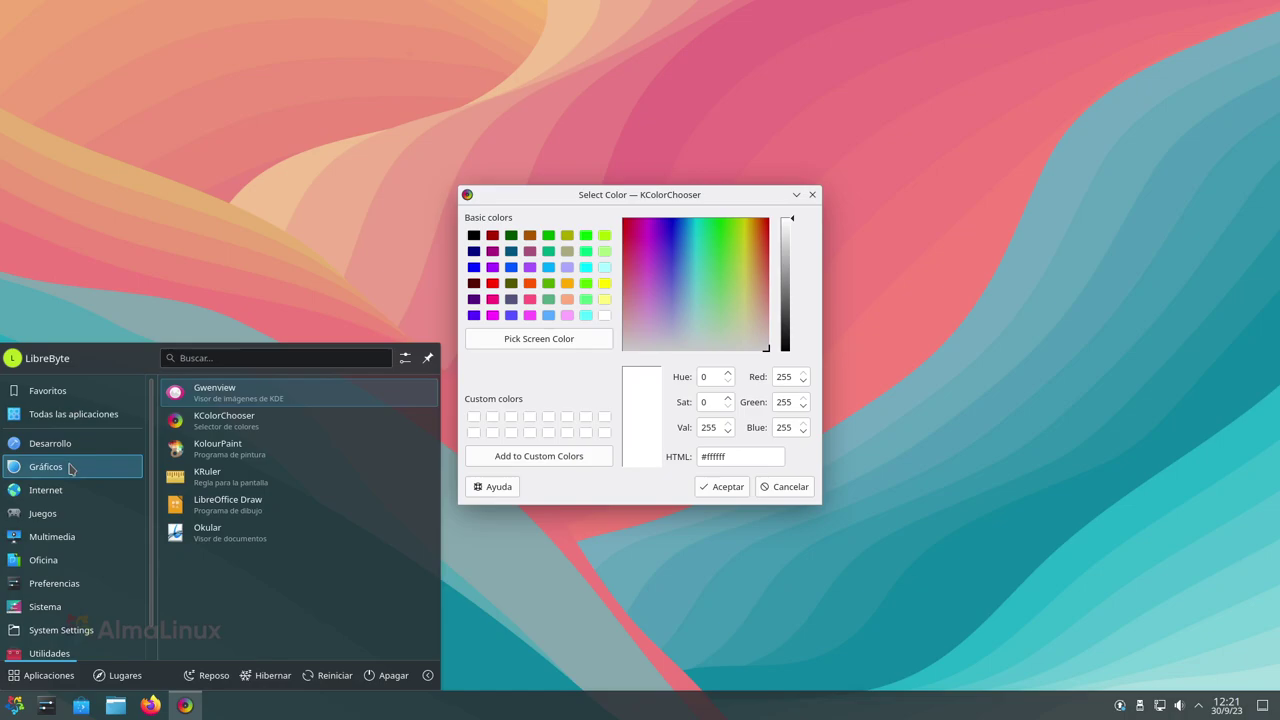
pyautogui.click(267, 406)
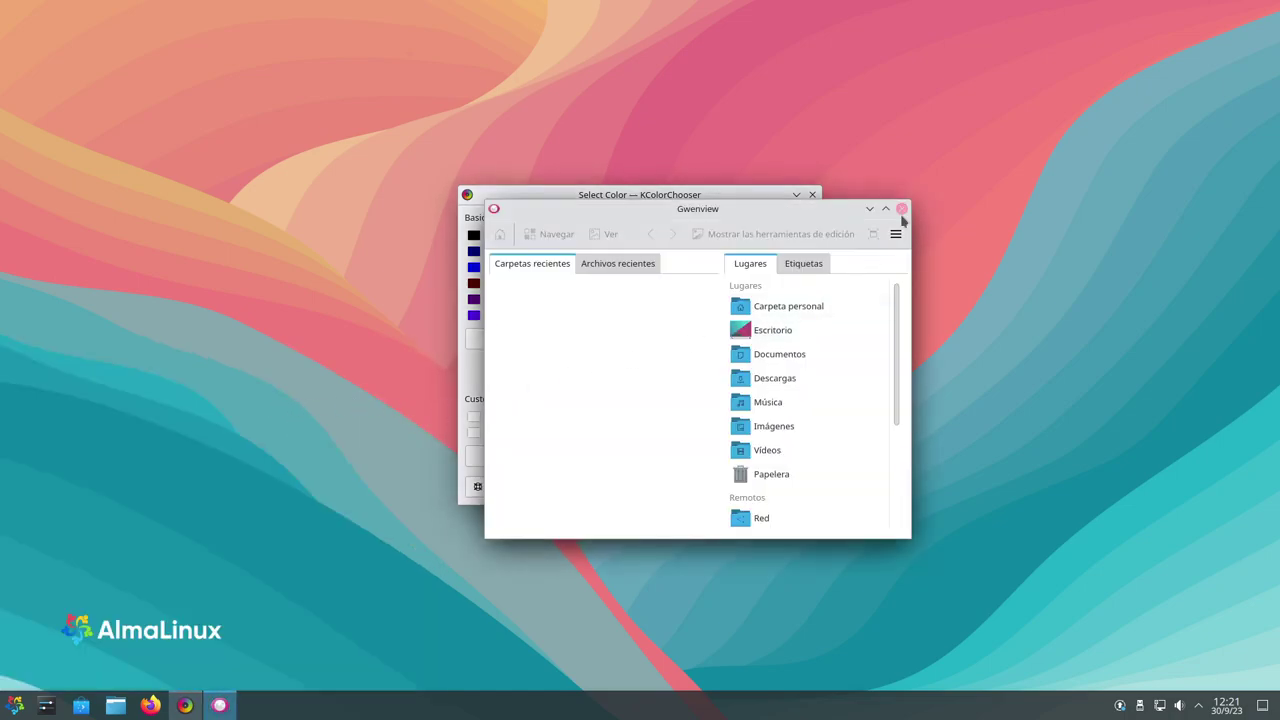
pyautogui.click(901, 208)
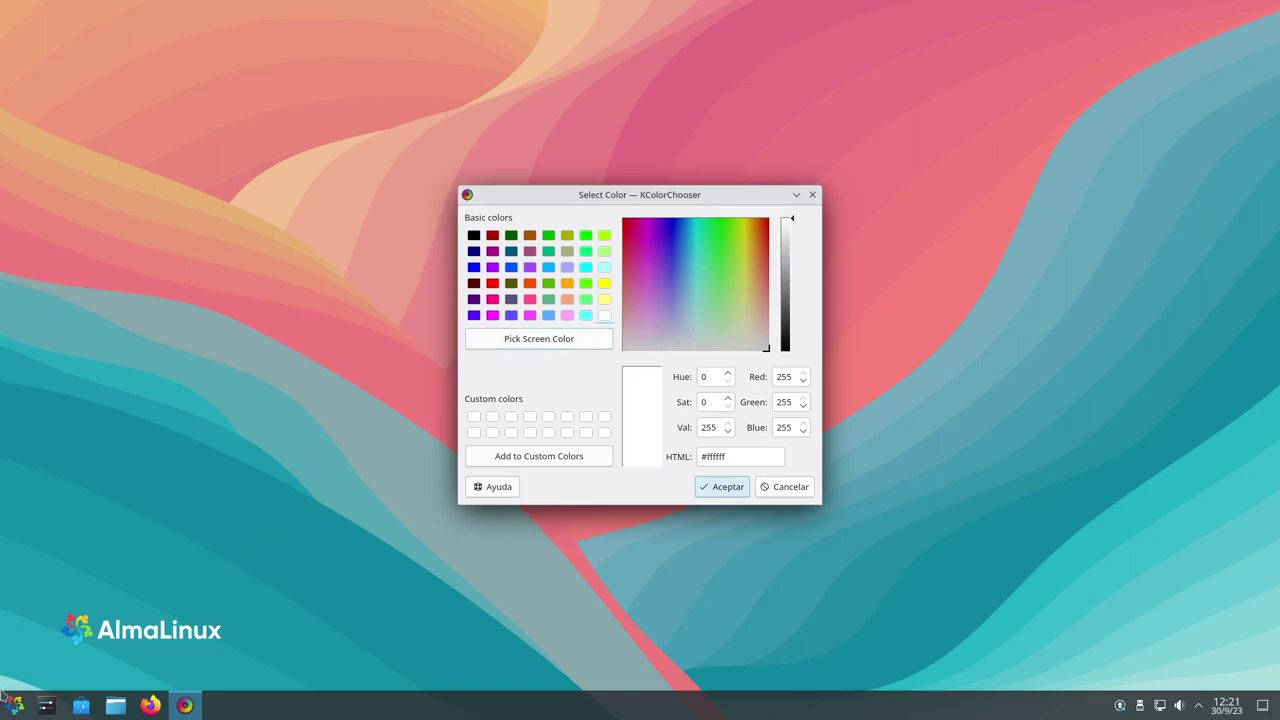
# Launch Firefox from the launcher's Internet category
pyautogui.click(15, 705)
pyautogui.moveTo(70, 455)
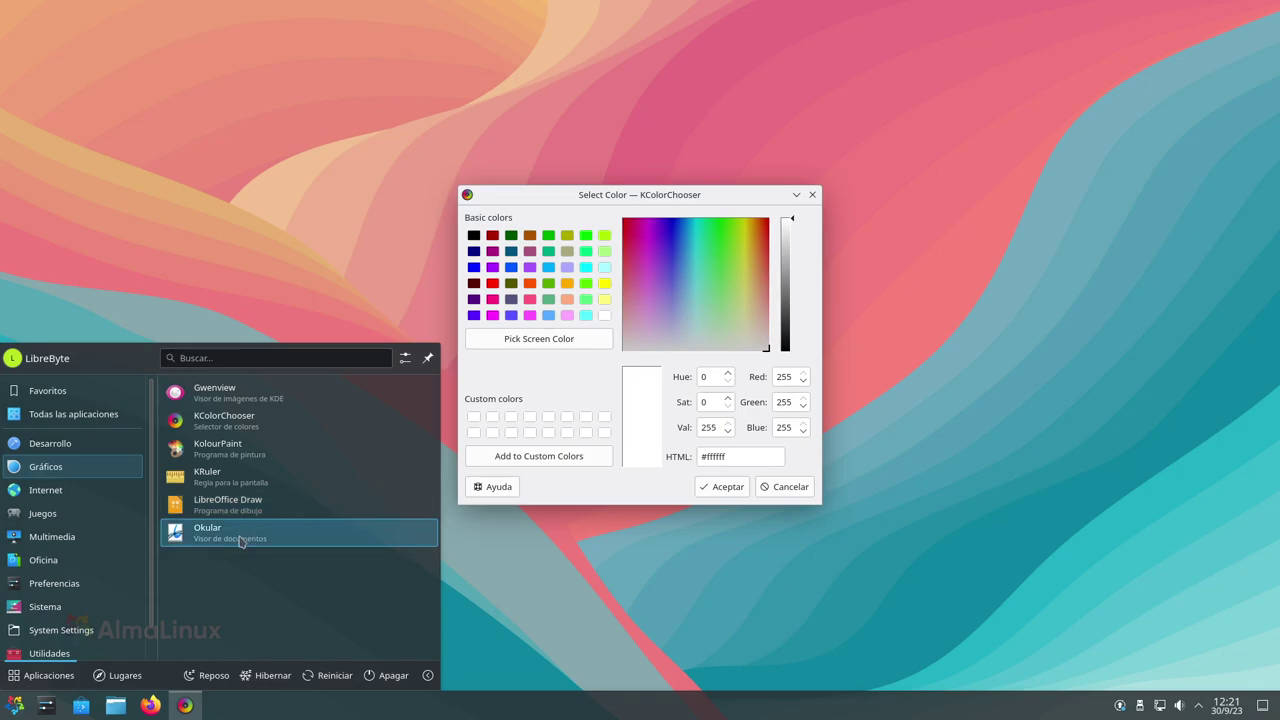
pyautogui.moveTo(85, 490)
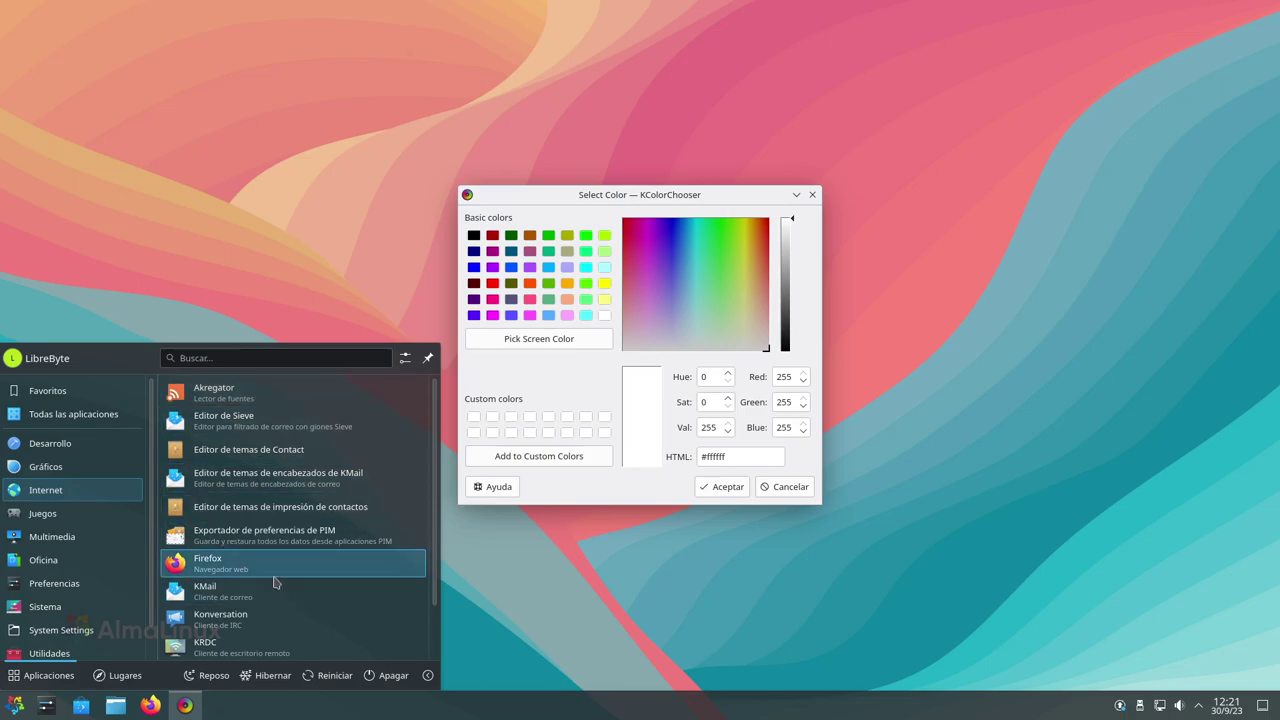
pyautogui.click(275, 580)
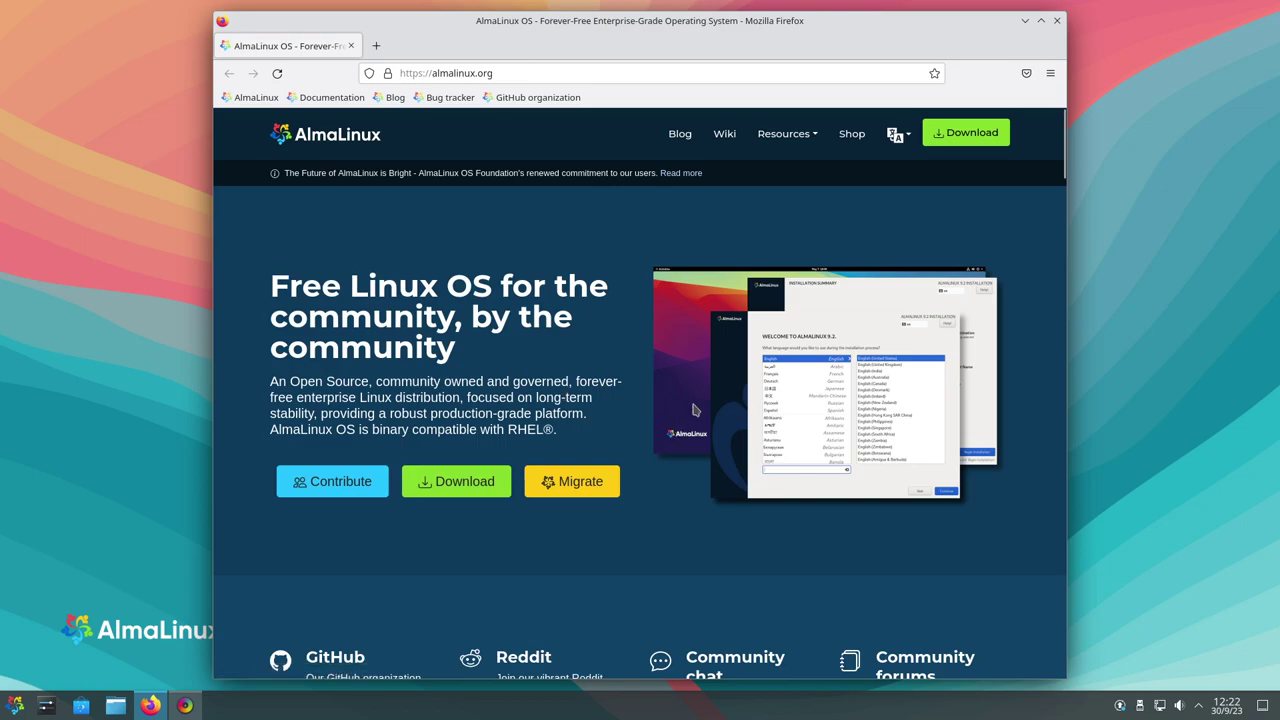
# Move Firefox aside, close the KColorChooser window, and drag Firefox to the top-left
pyautogui.moveTo(856, 75); pyautogui.dragTo(974, 279)
pyautogui.click(731, 189)
pyautogui.moveTo(731, 189); pyautogui.dragTo(966, 120)
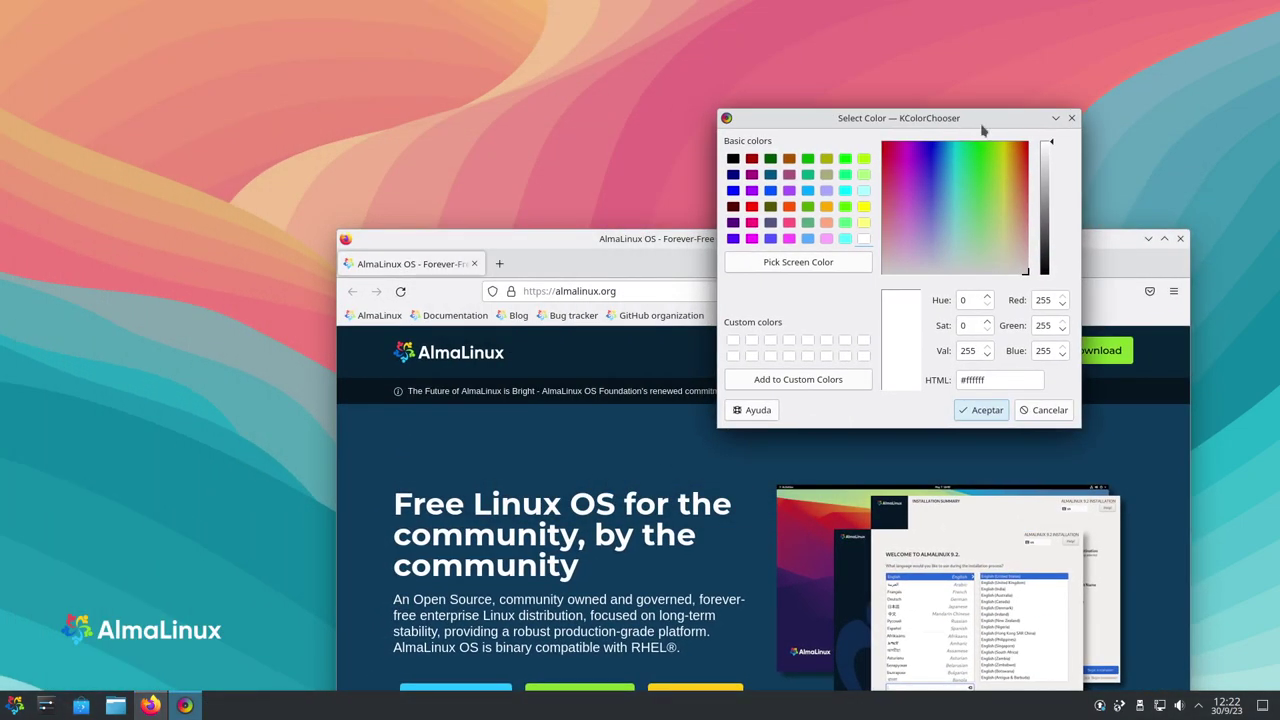
pyautogui.click(1071, 118)
pyautogui.moveTo(987, 238); pyautogui.dragTo(687, 20)
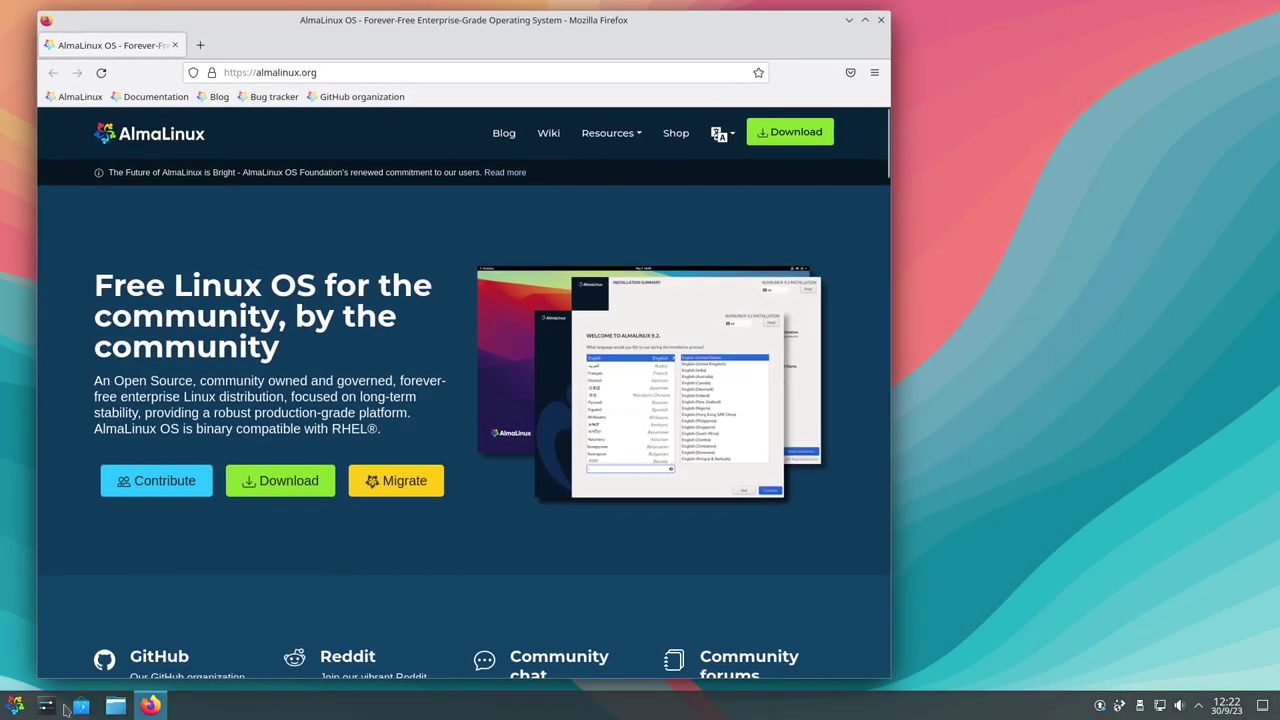
# Browse the application launcher's categories and close it again
pyautogui.click(14, 707)
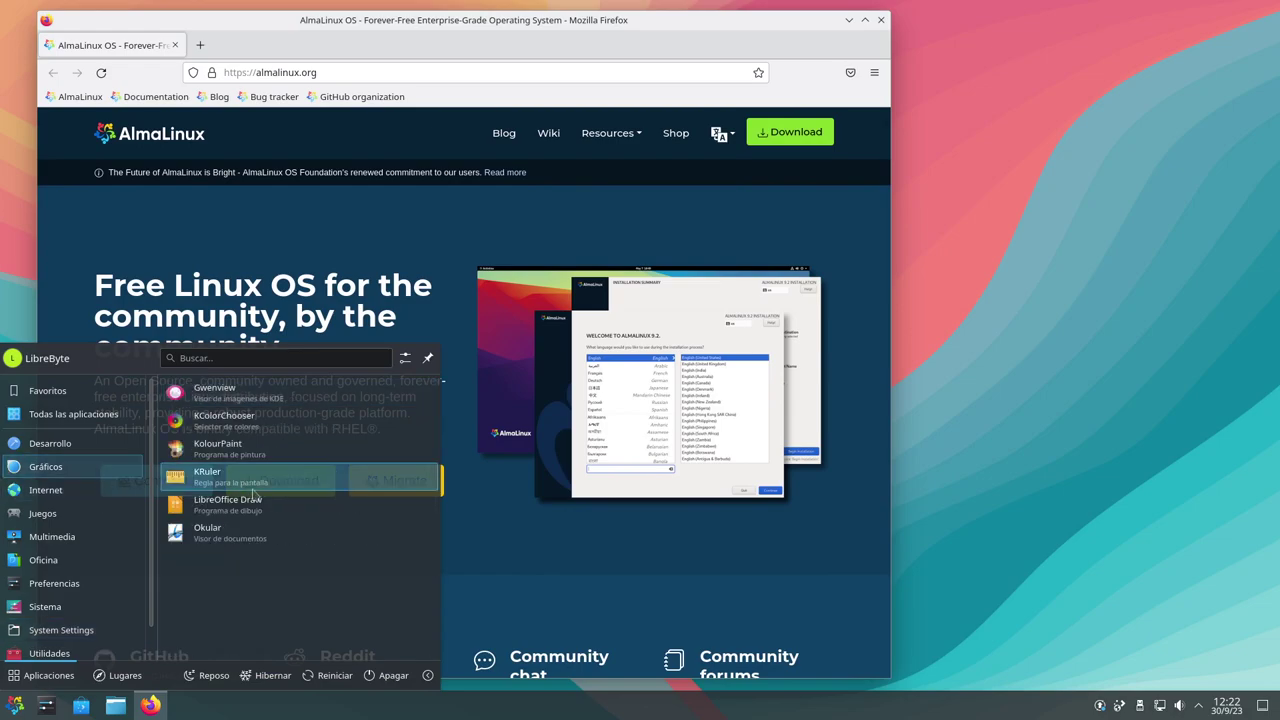
pyautogui.moveTo(108, 449)
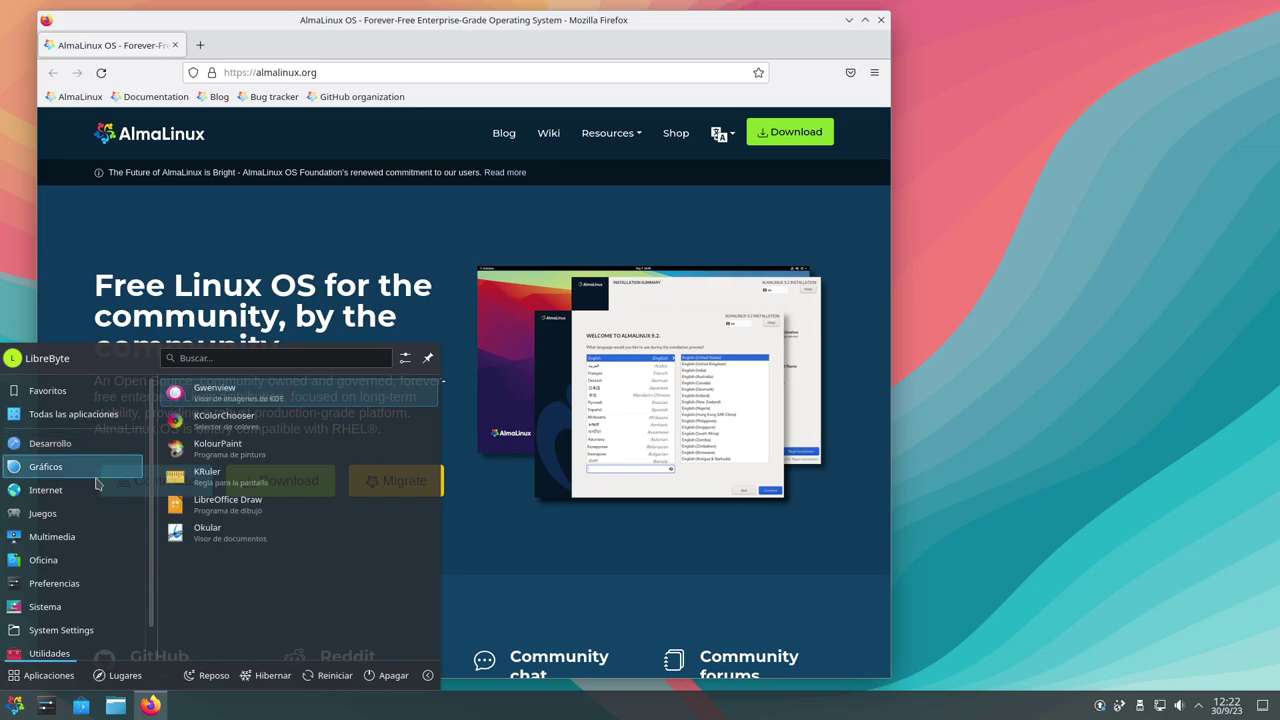
pyautogui.scroll(-1, 355, 556)
pyautogui.scroll(-1, 353, 557)
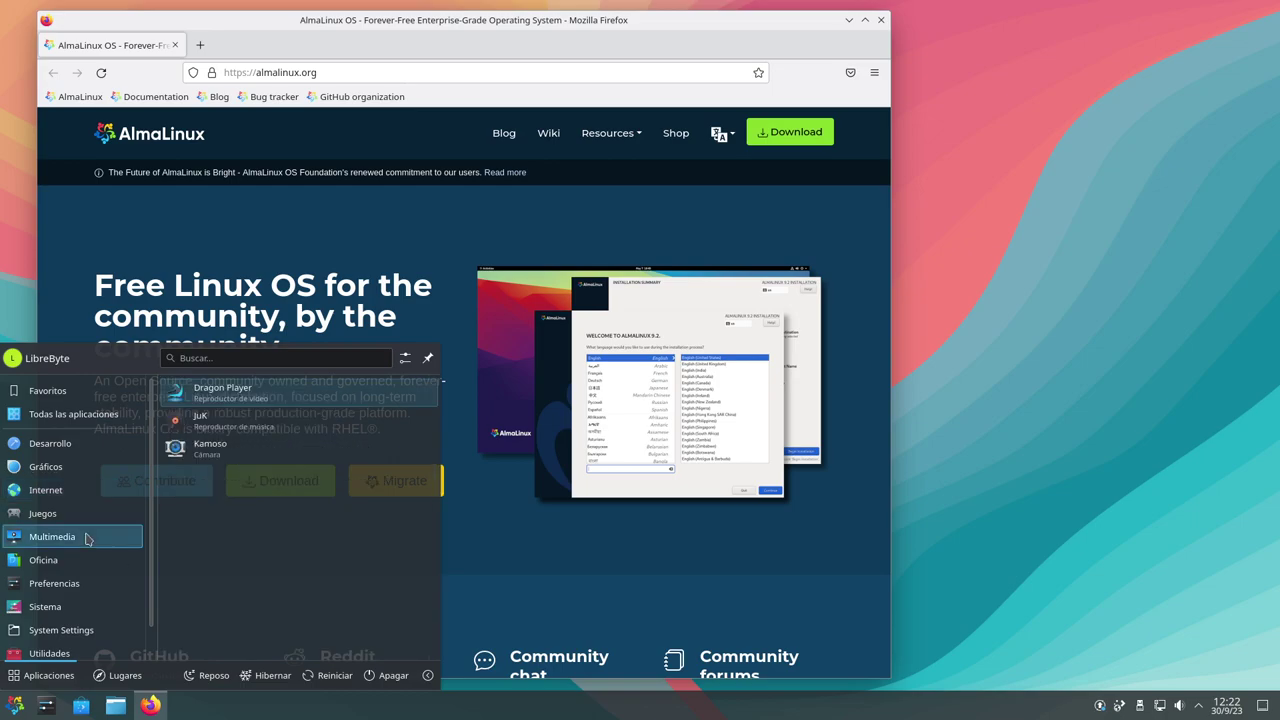
pyautogui.moveTo(75, 527)
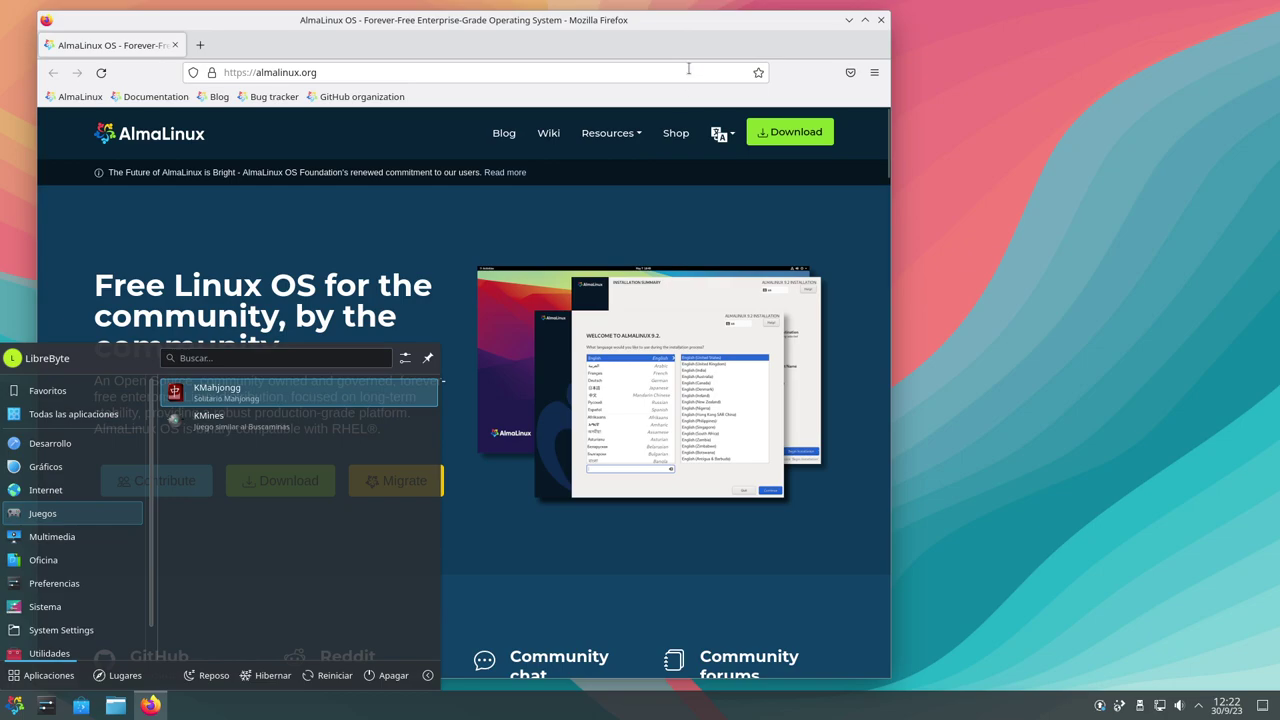
pyautogui.click(727, 24)
# Narrow the Firefox window from its left edge and position it near the upper right
pyautogui.moveTo(766, 34); pyautogui.dragTo(1030, 28)
pyautogui.moveTo(436, 207); pyautogui.dragTo(724, 169)
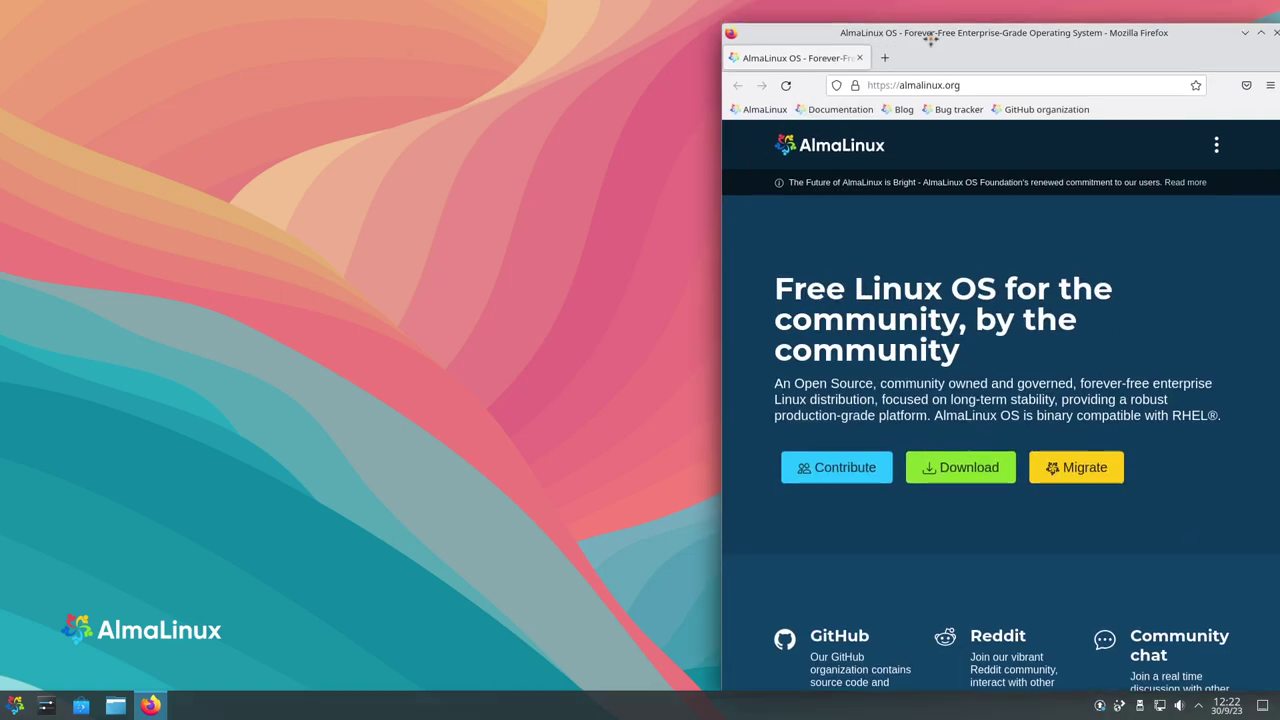
pyautogui.moveTo(940, 73); pyautogui.dragTo(972, 62)
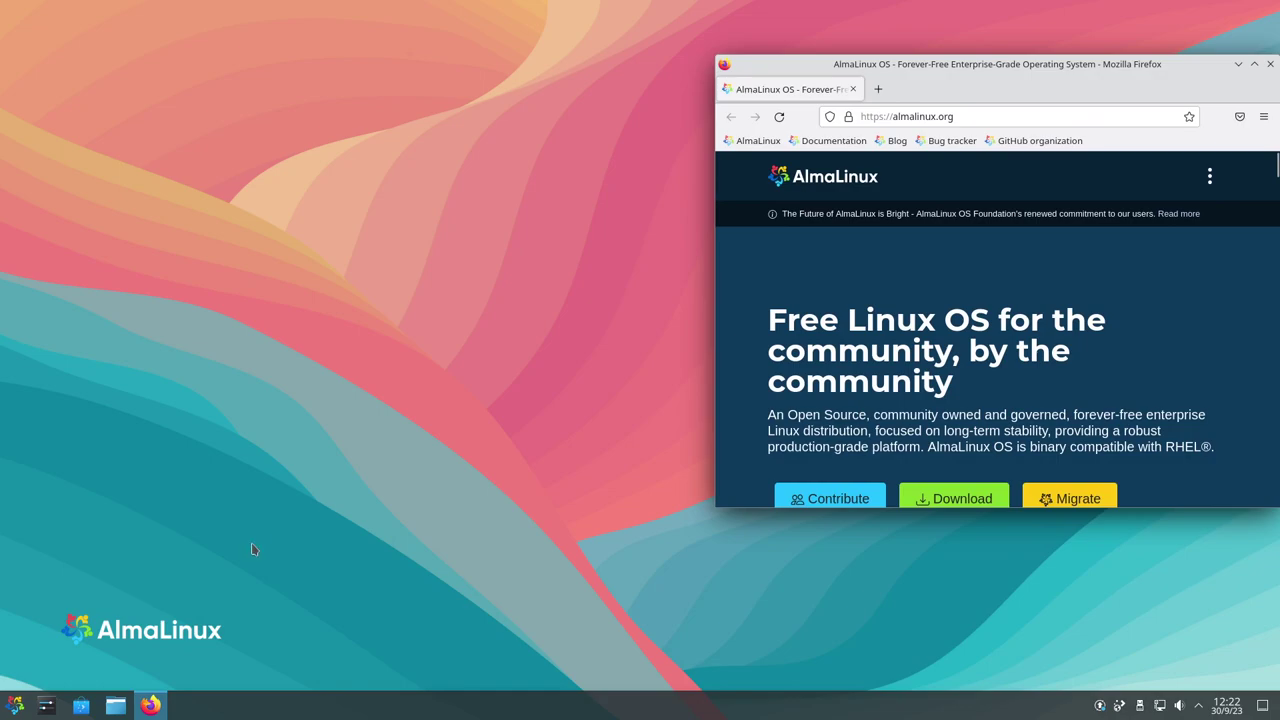
# Browse the Juegos, Multimedia and Oficina categories and launch LibreOffice Writer with a blank document
pyautogui.click(15, 705)
pyautogui.click(75, 513)
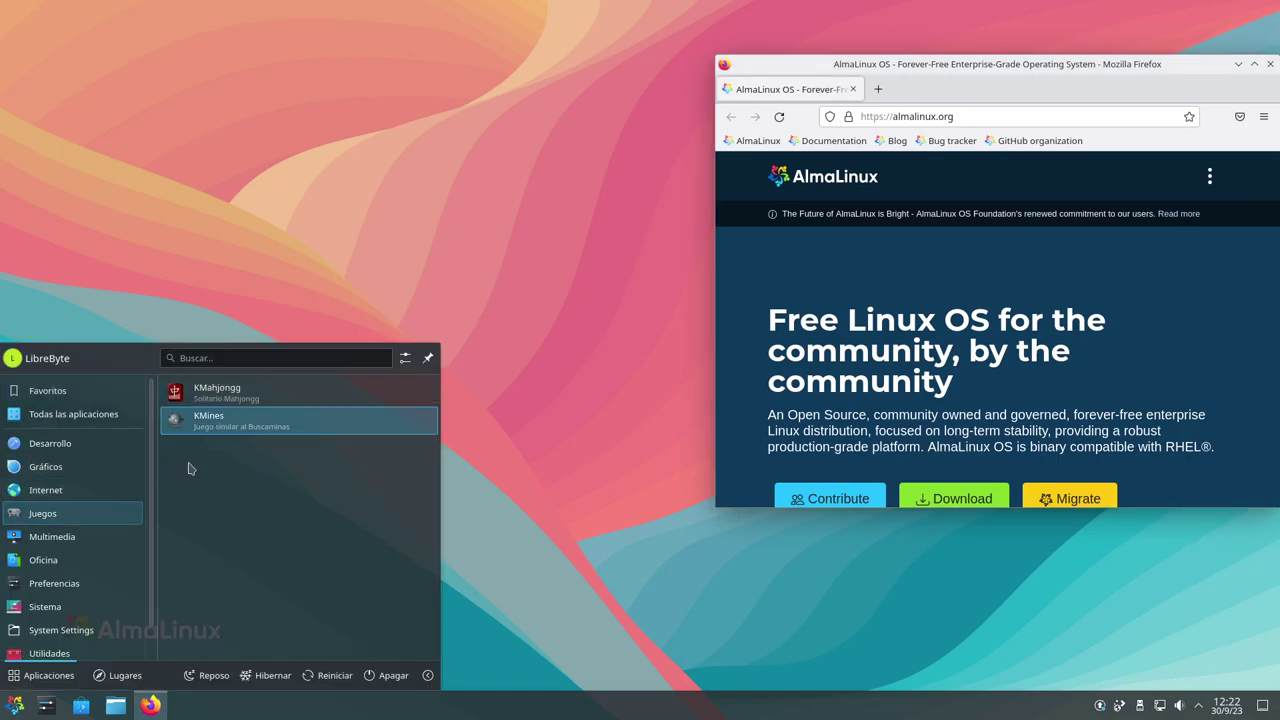
pyautogui.click(52, 536)
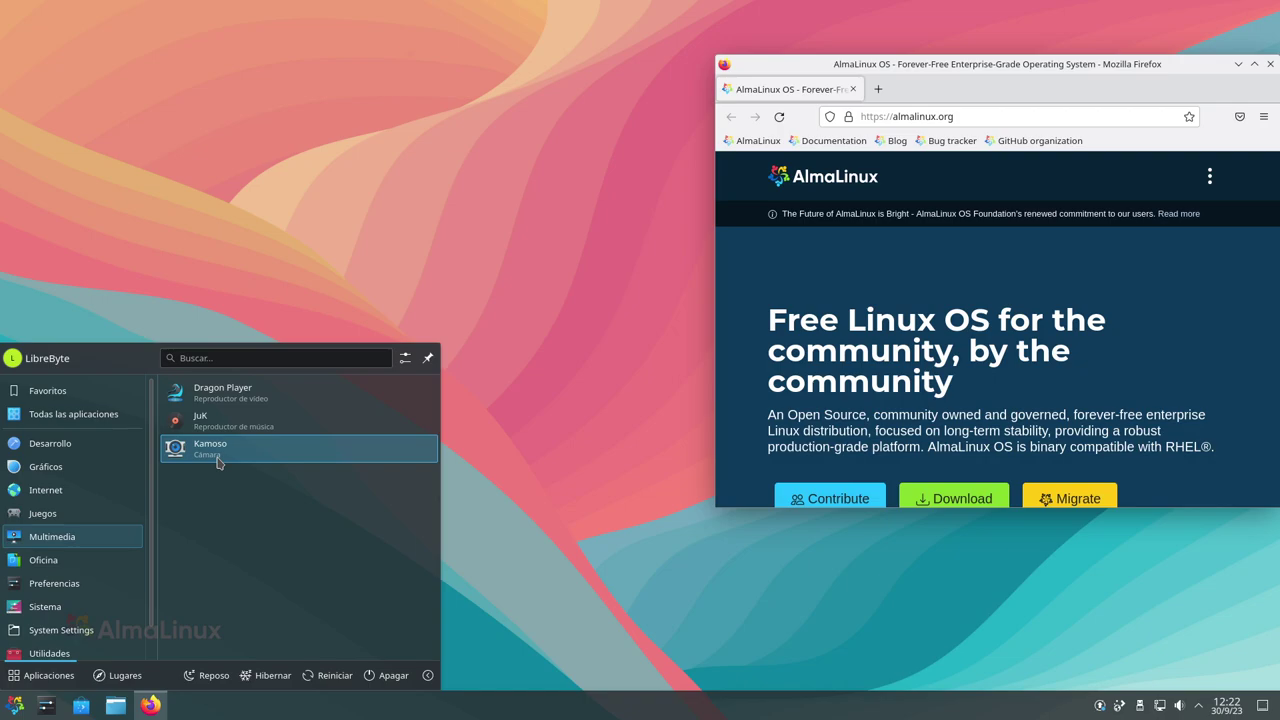
pyautogui.click(62, 566)
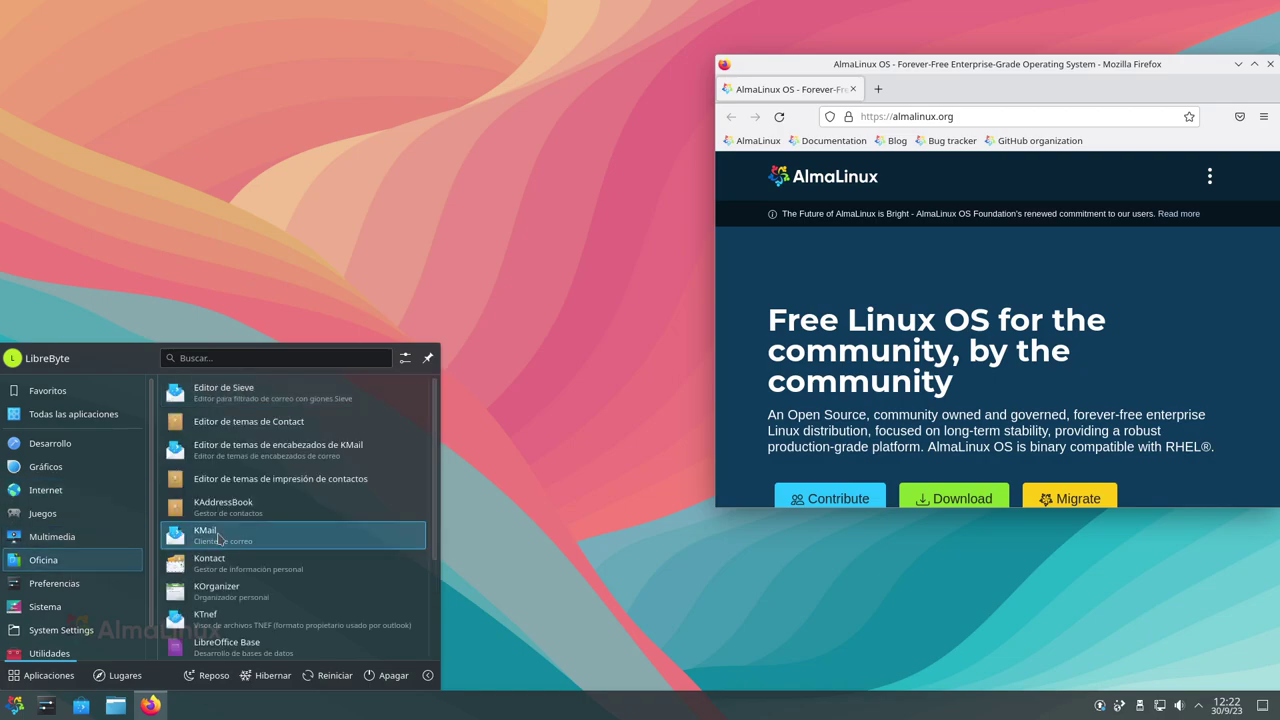
pyautogui.scroll(-2, 304, 540)
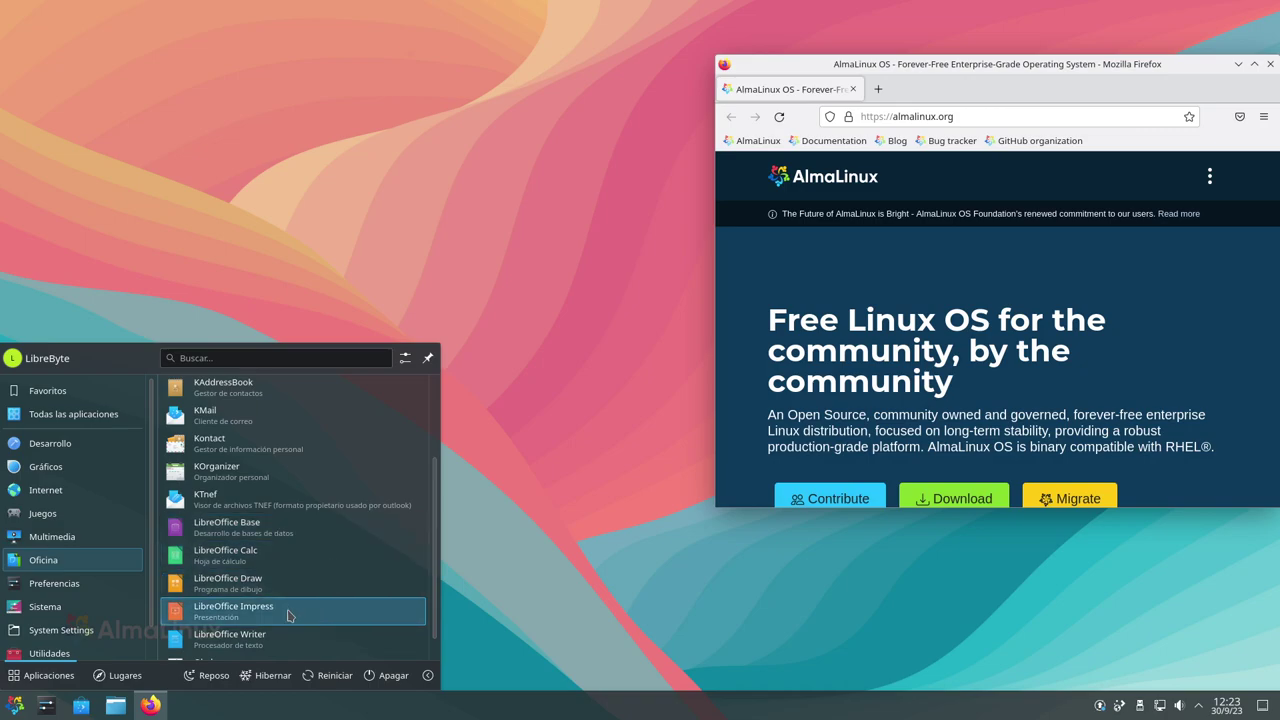
pyautogui.click(284, 636)
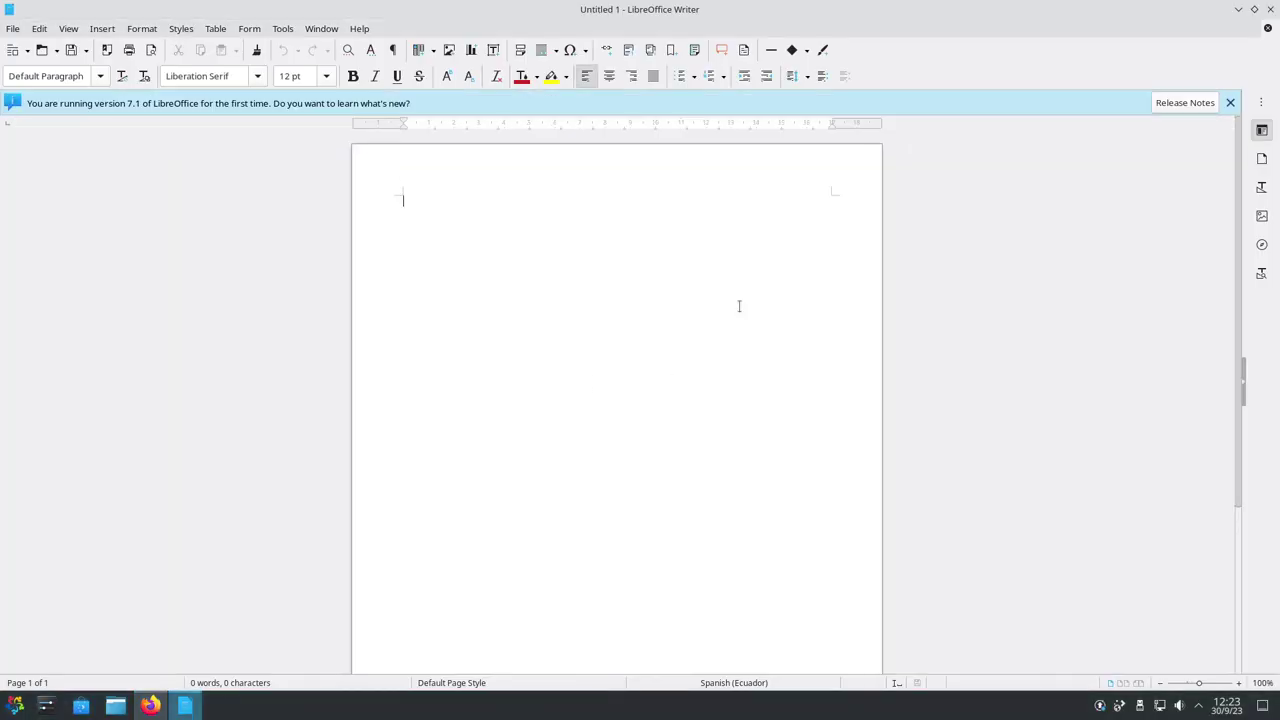
pyautogui.click(332, 30)
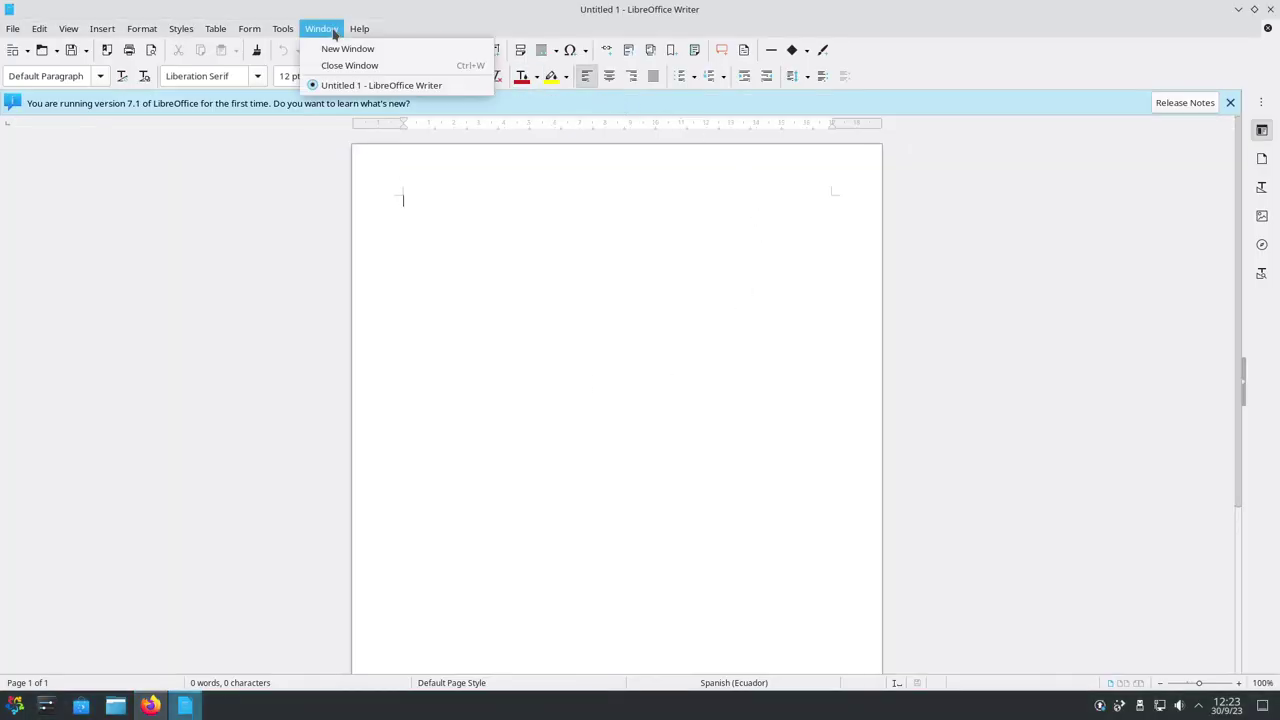
# Restore the maximized Writer window and narrow it to the left half of the screen
pyautogui.click(686, 235)
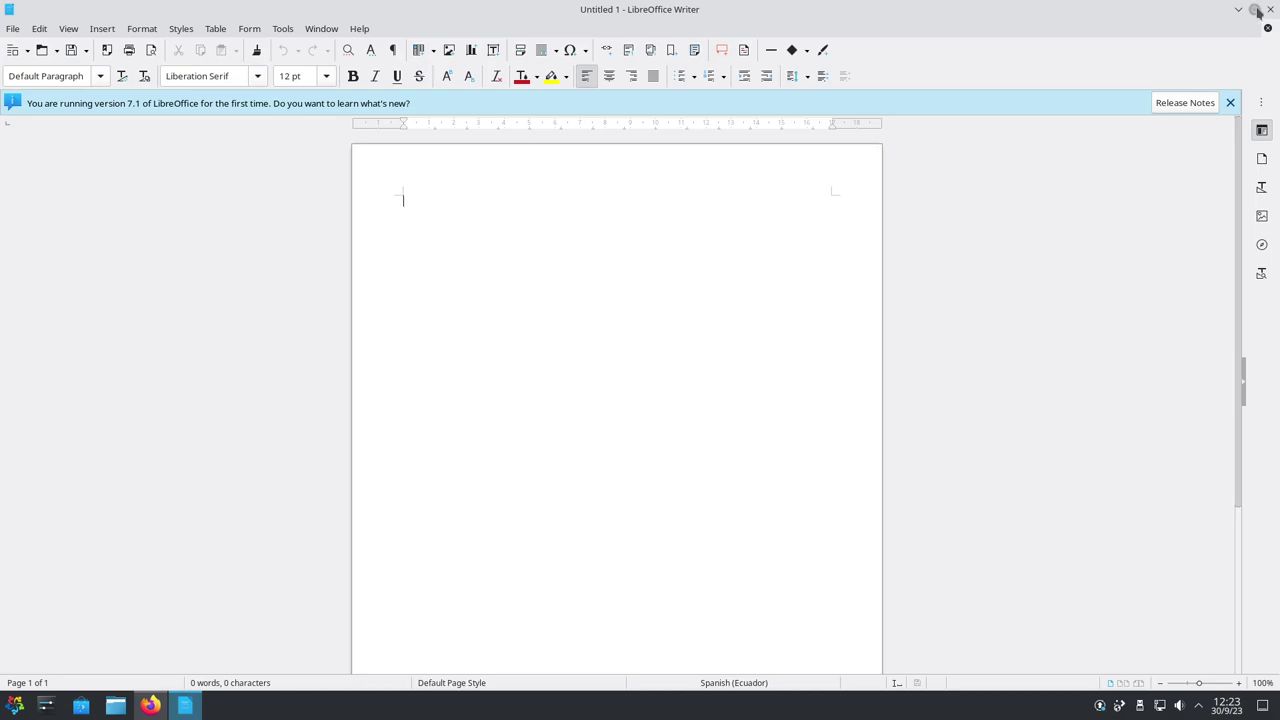
pyautogui.click(1255, 9)
pyautogui.moveTo(1203, 226); pyautogui.dragTo(658, 196)
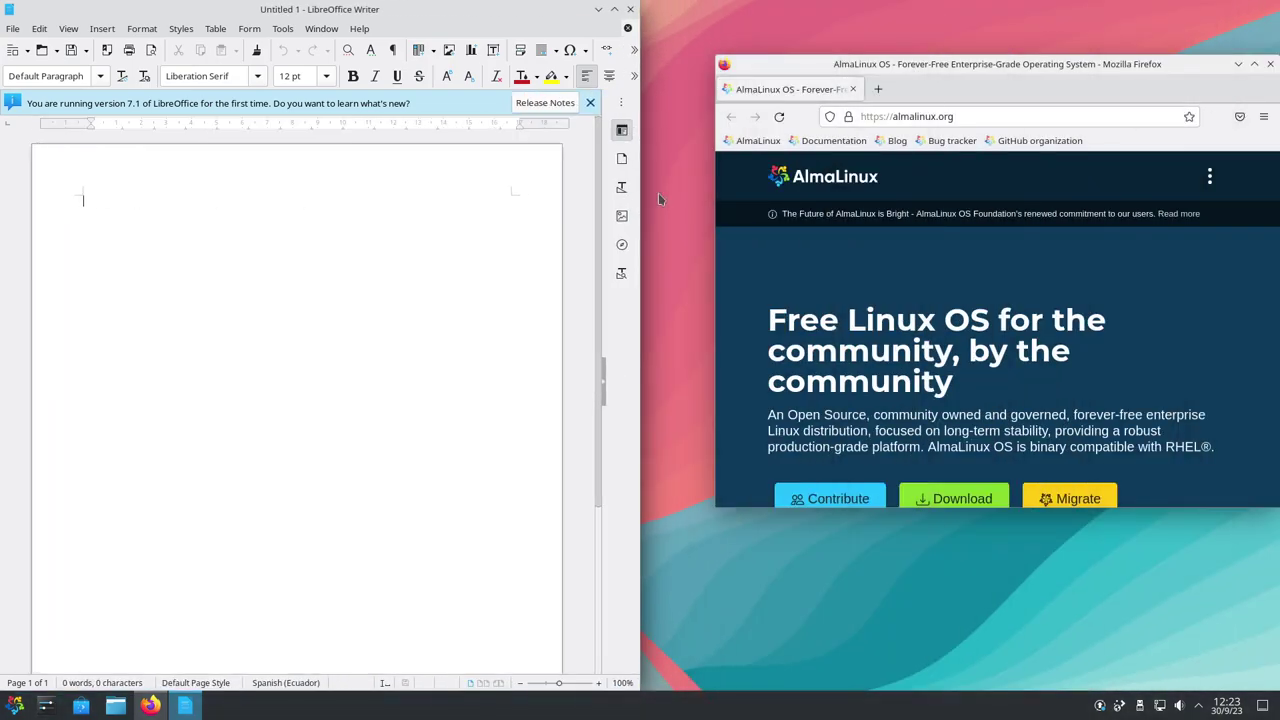
# Tile Firefox to the right half, then maximize and restore it
pyautogui.click(812, 64)
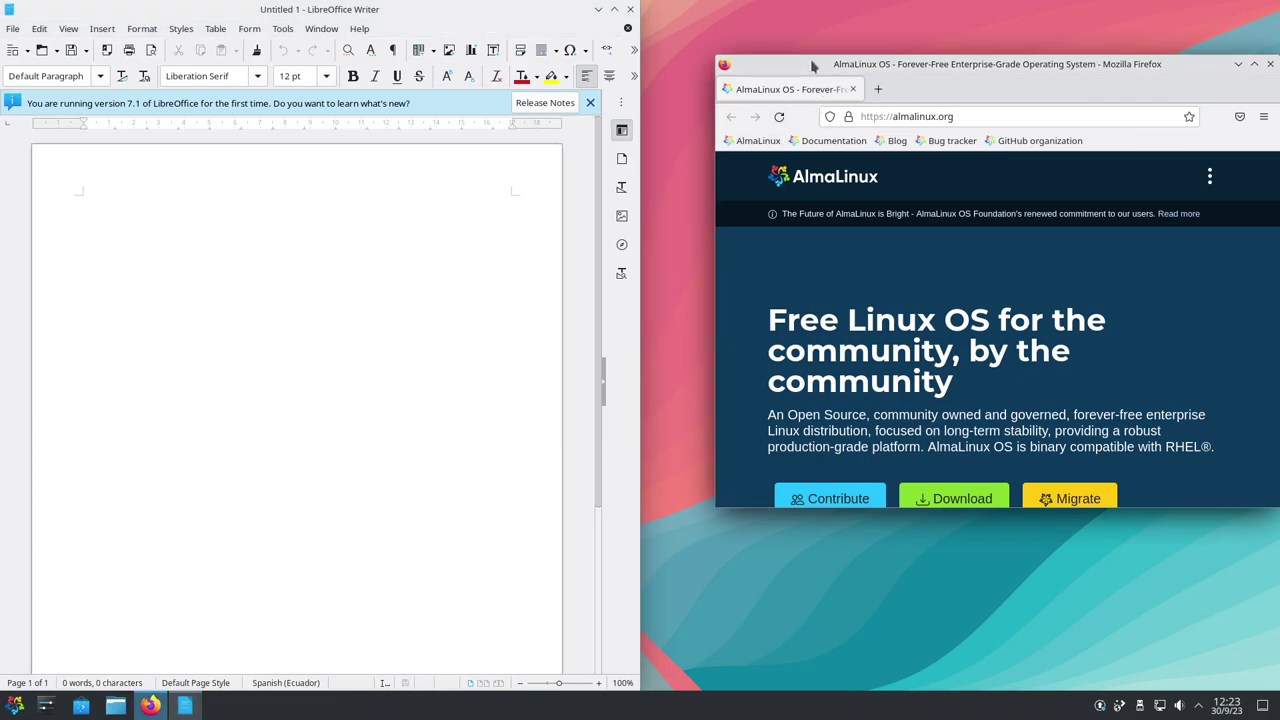
pyautogui.press('super+Right')
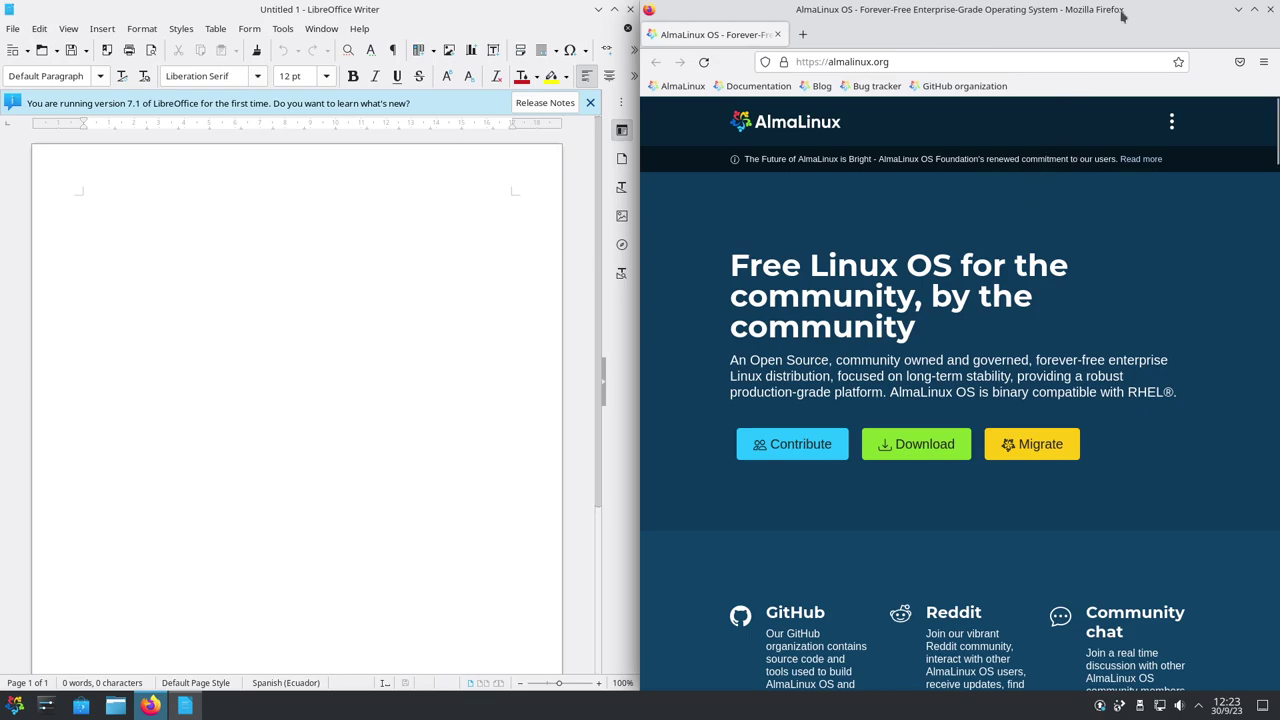
pyautogui.doubleClick(836, 16)
pyautogui.doubleClick(732, 17)
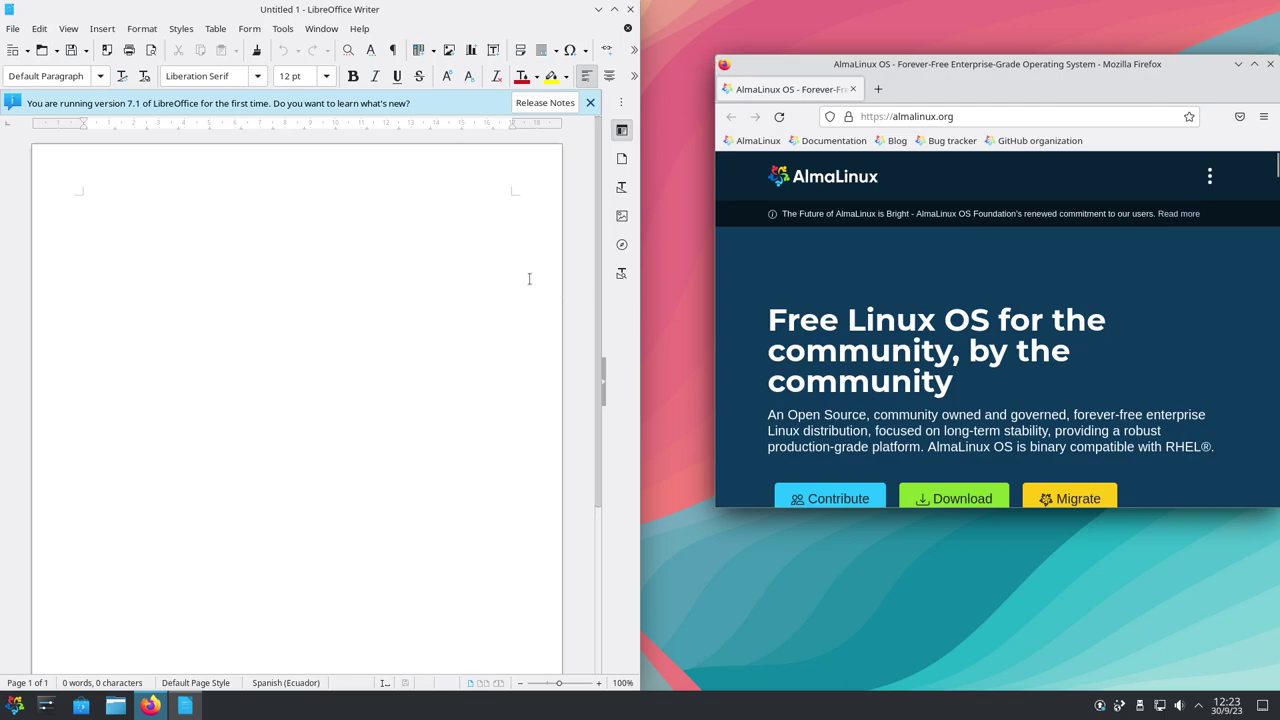
# Launch System Settings from the Preferencias category and scroll through its sidebar
pyautogui.click(14, 705)
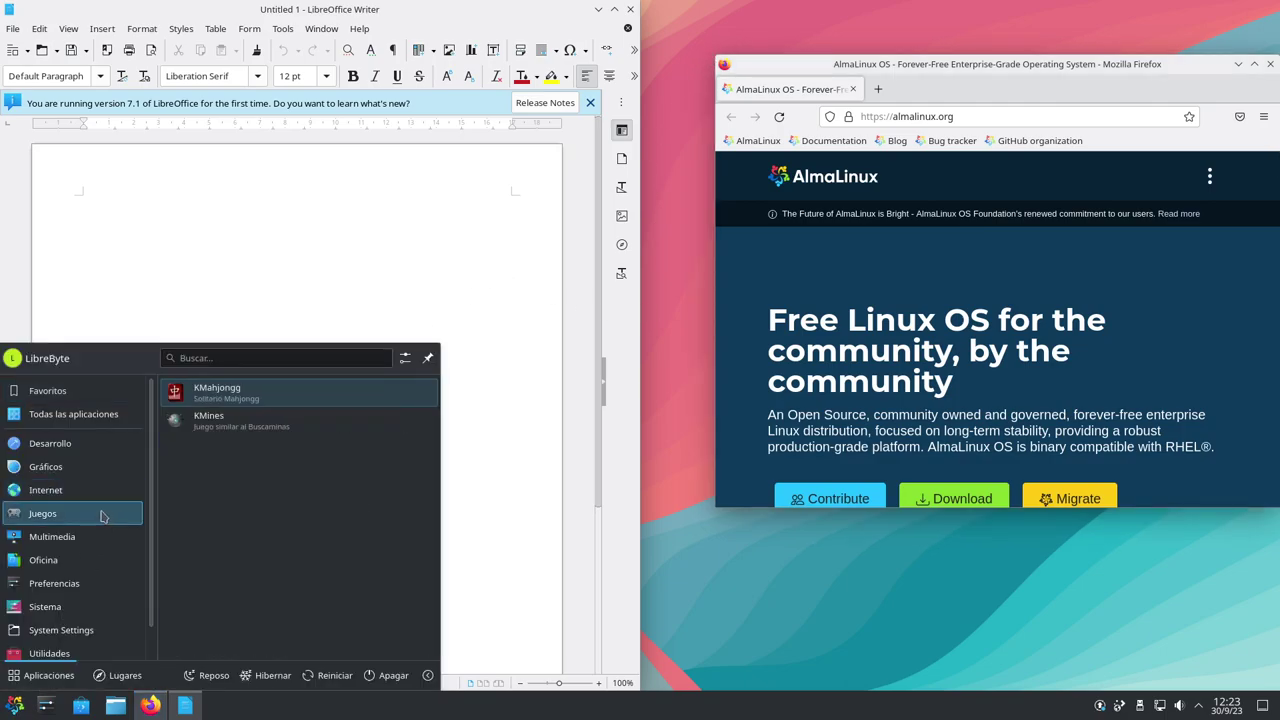
pyautogui.moveTo(81, 546)
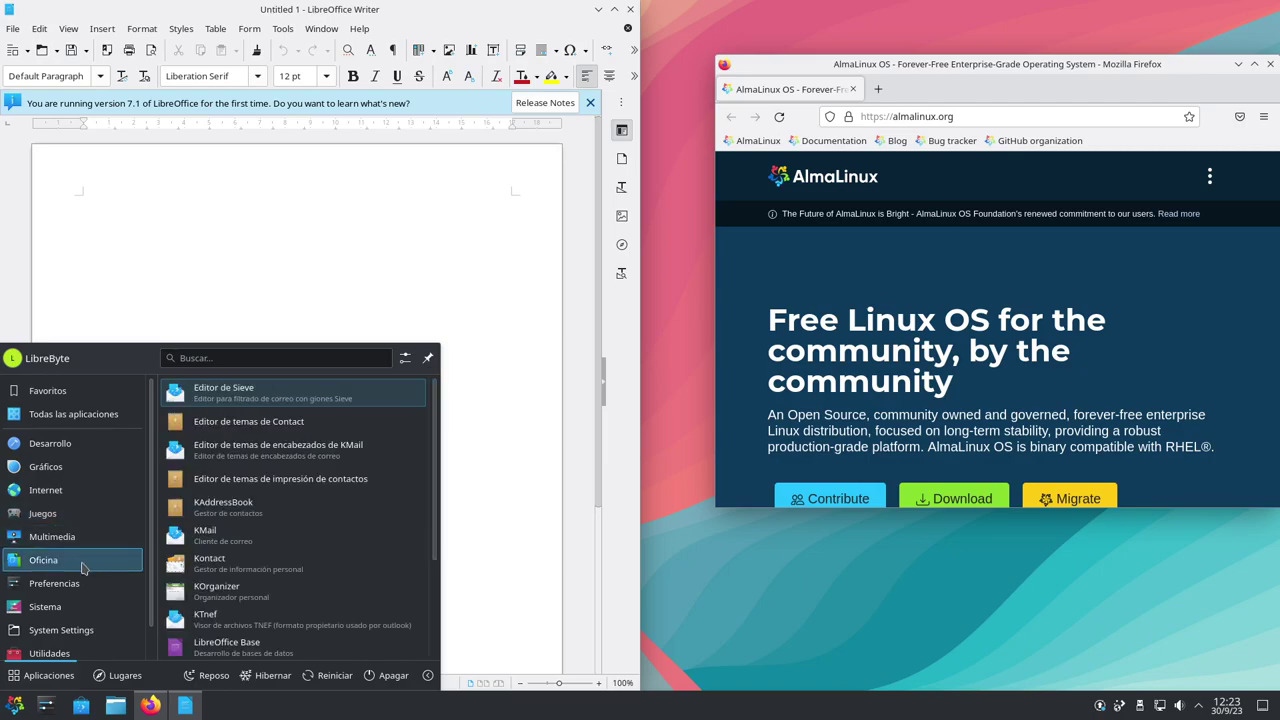
pyautogui.moveTo(89, 586)
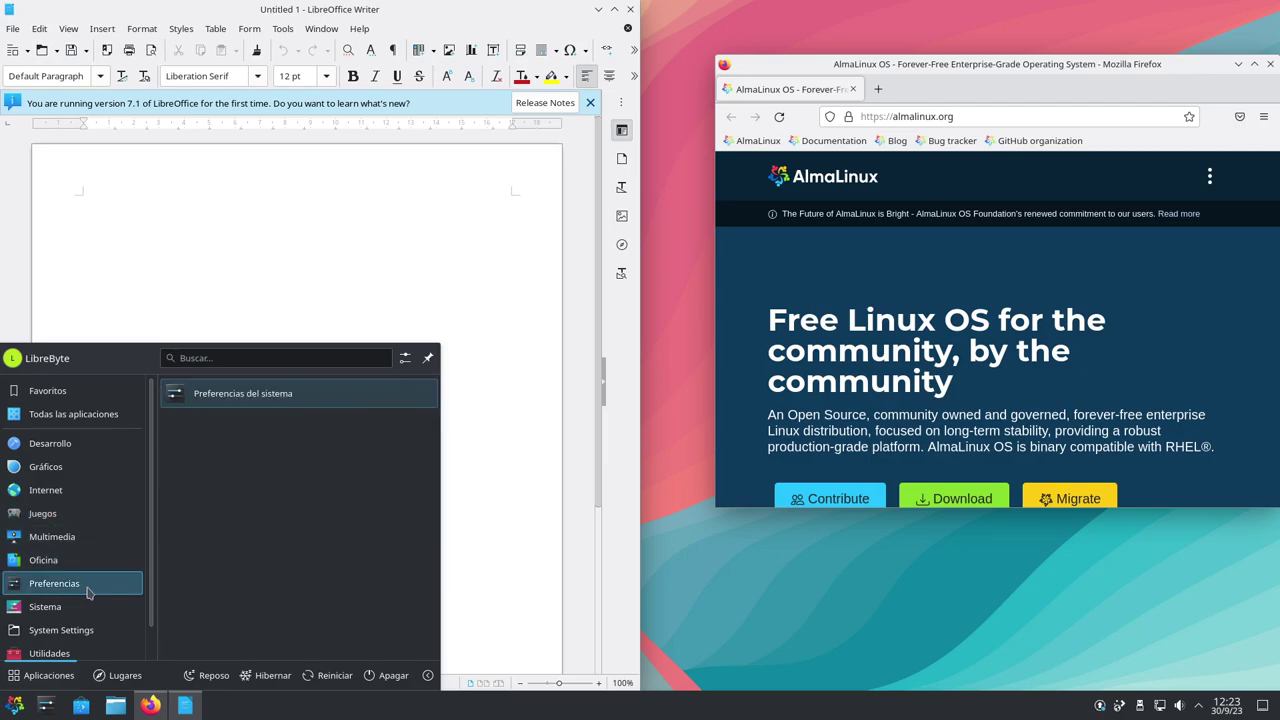
pyautogui.click(258, 398)
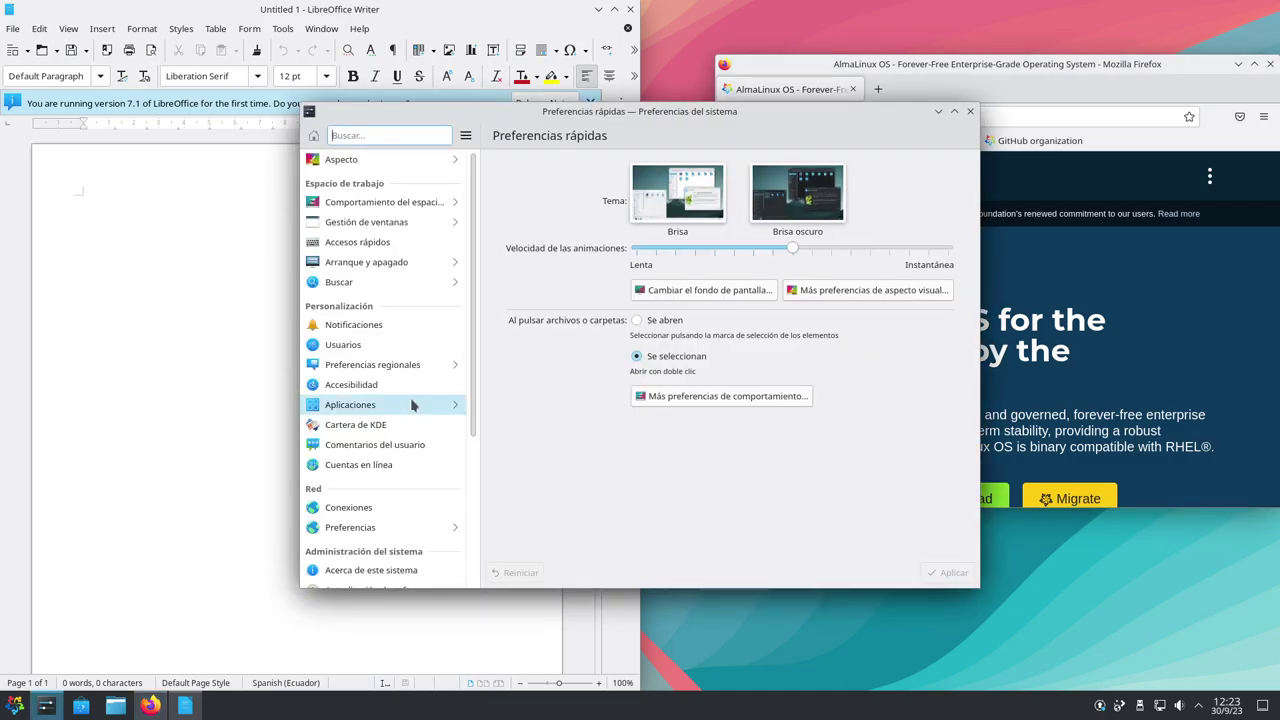
pyautogui.scroll(-5, 412, 404)
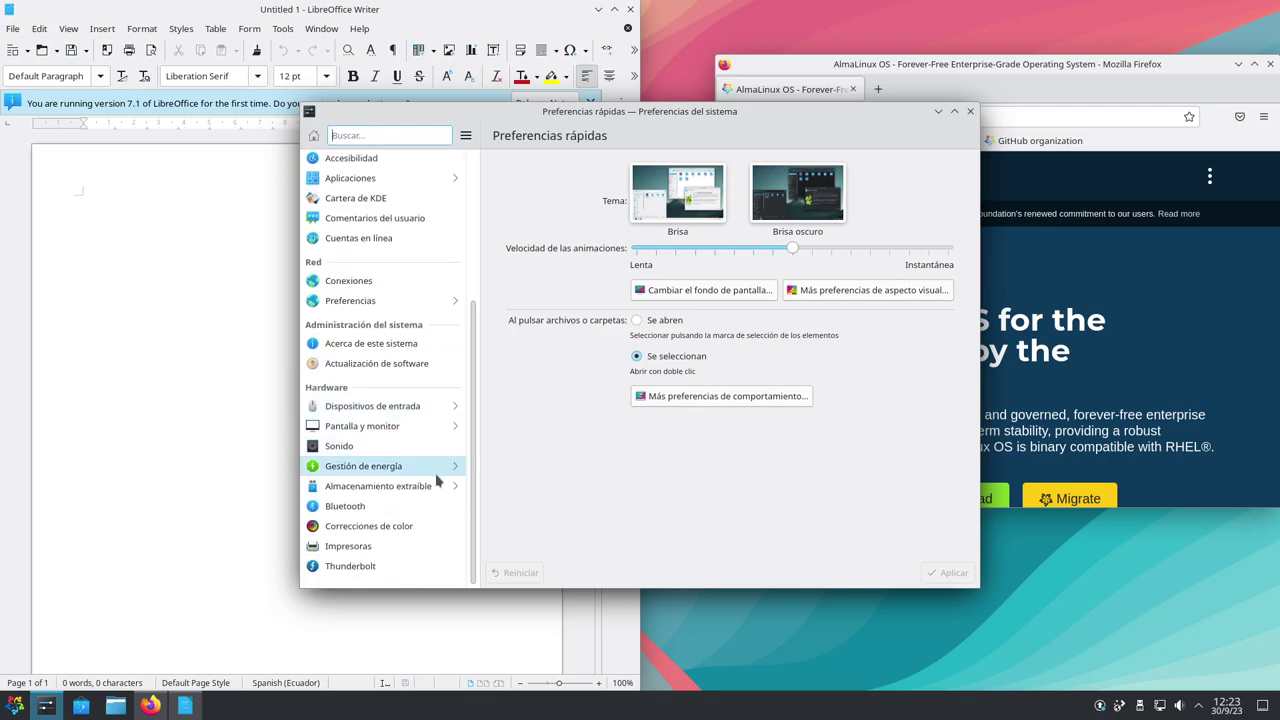
pyautogui.scroll(4, 436, 481)
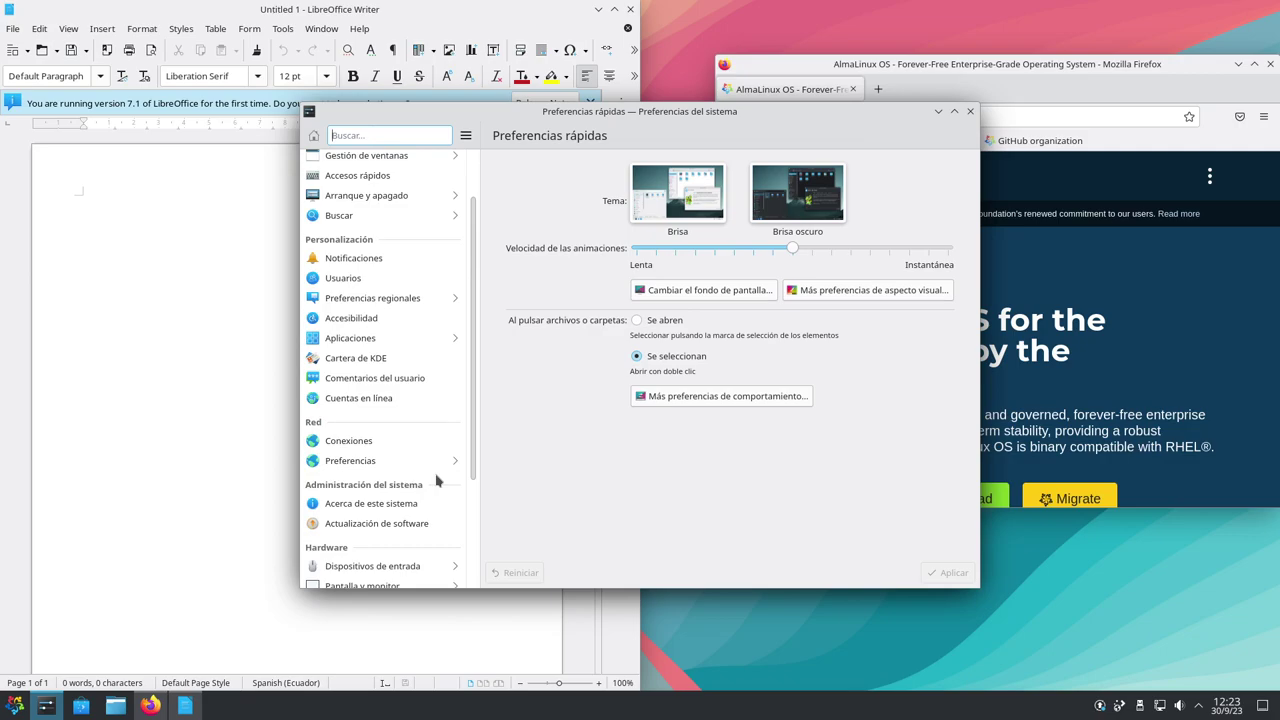
pyautogui.scroll(2, 436, 481)
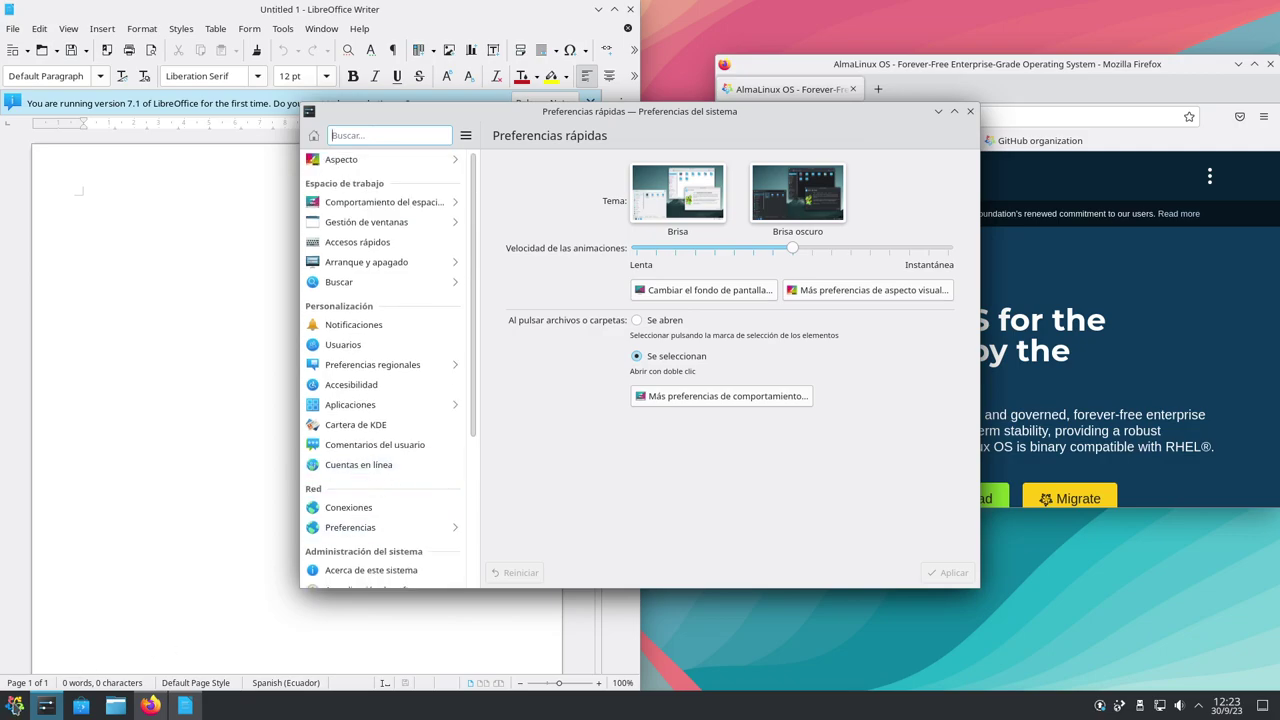
# Reopen the application launcher and browse its categories
pyautogui.click(14, 705)
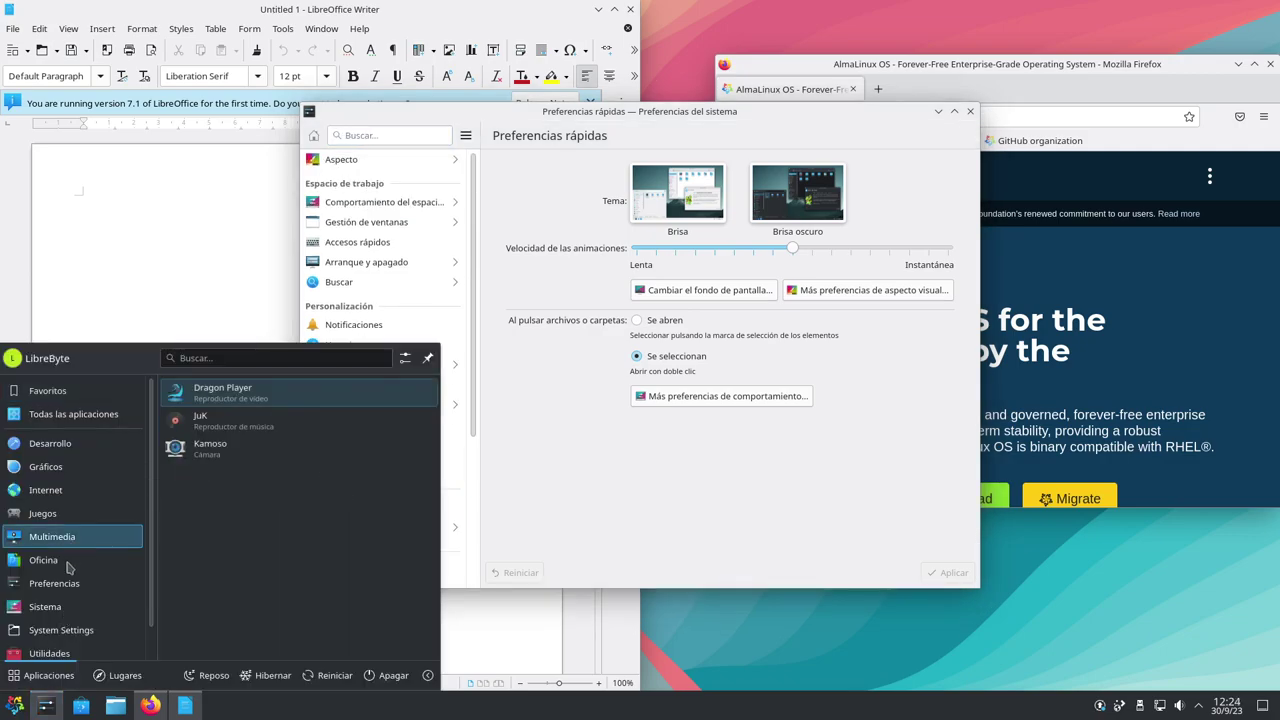
pyautogui.moveTo(68, 566)
pyautogui.moveTo(70, 594)
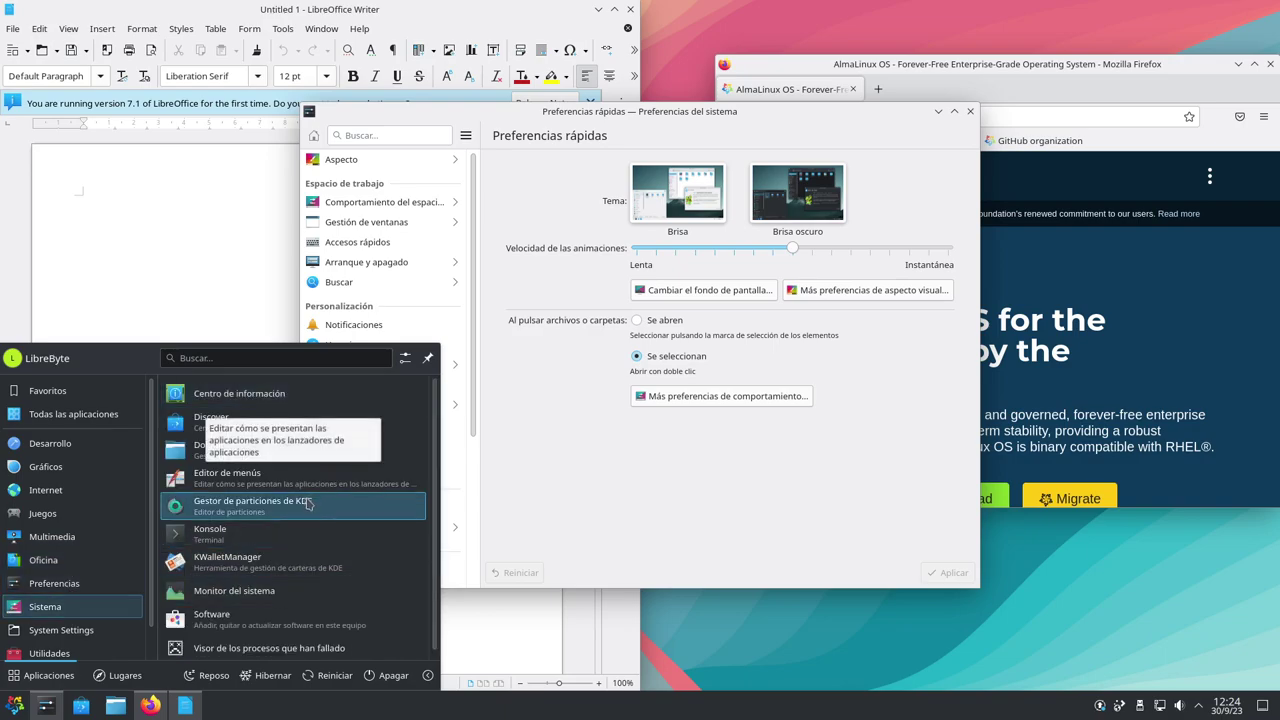
# Launch Konsole, arrange it beside System Settings, then list the Sistema apps in the launcher
pyautogui.click(266, 533)
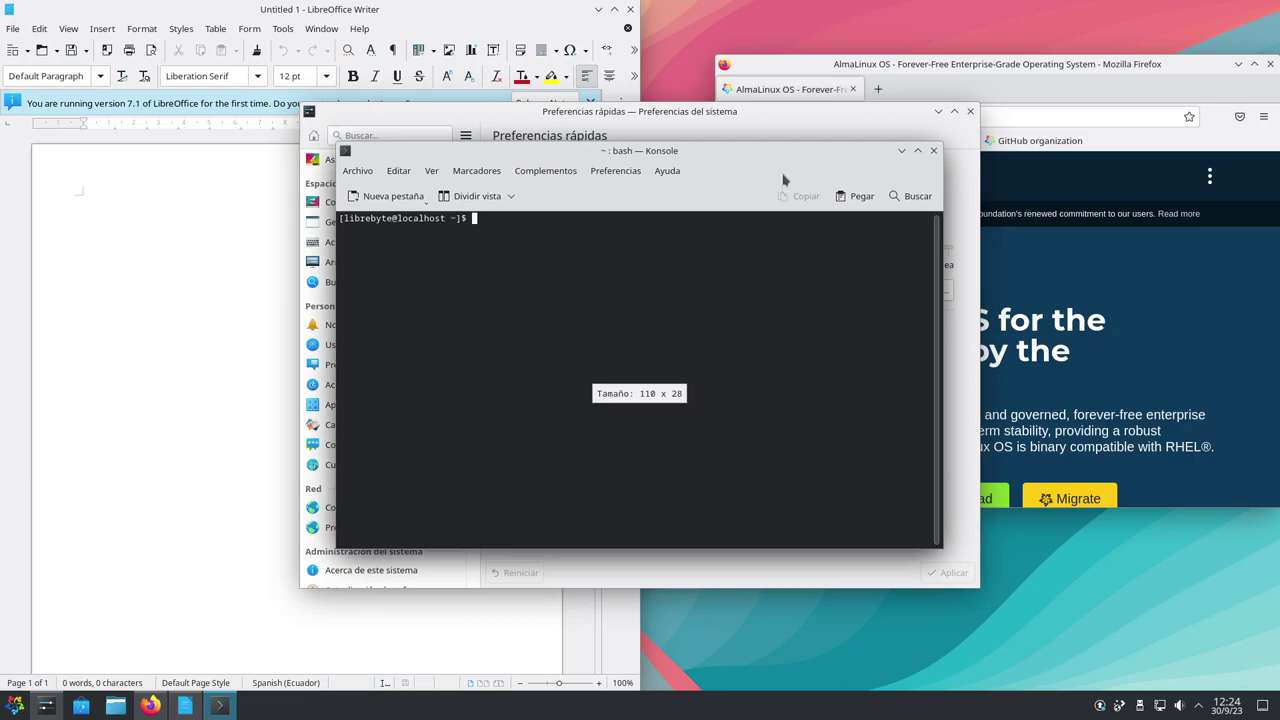
pyautogui.moveTo(775, 150); pyautogui.dragTo(951, 354)
pyautogui.moveTo(817, 110); pyautogui.dragTo(608, 85)
pyautogui.moveTo(957, 360); pyautogui.dragTo(1045, 127)
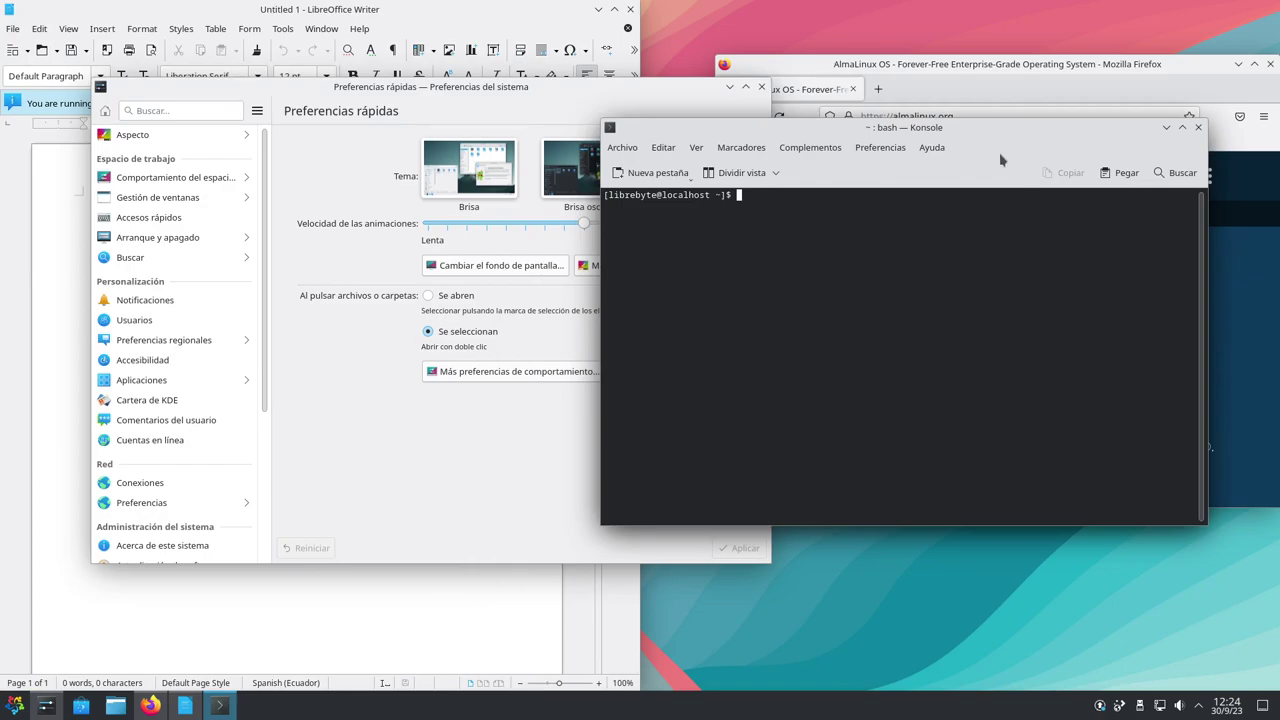
pyautogui.moveTo(992, 129); pyautogui.dragTo(993, 241)
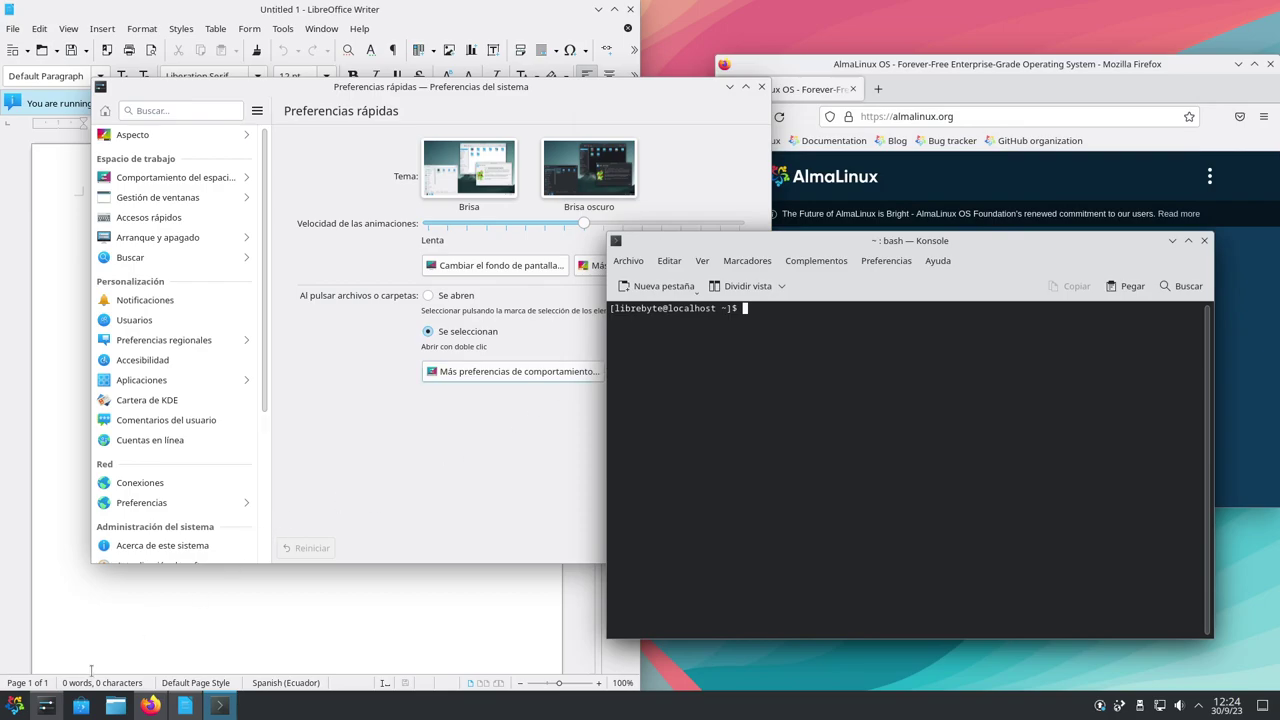
pyautogui.click(14, 705)
pyautogui.moveTo(75, 610)
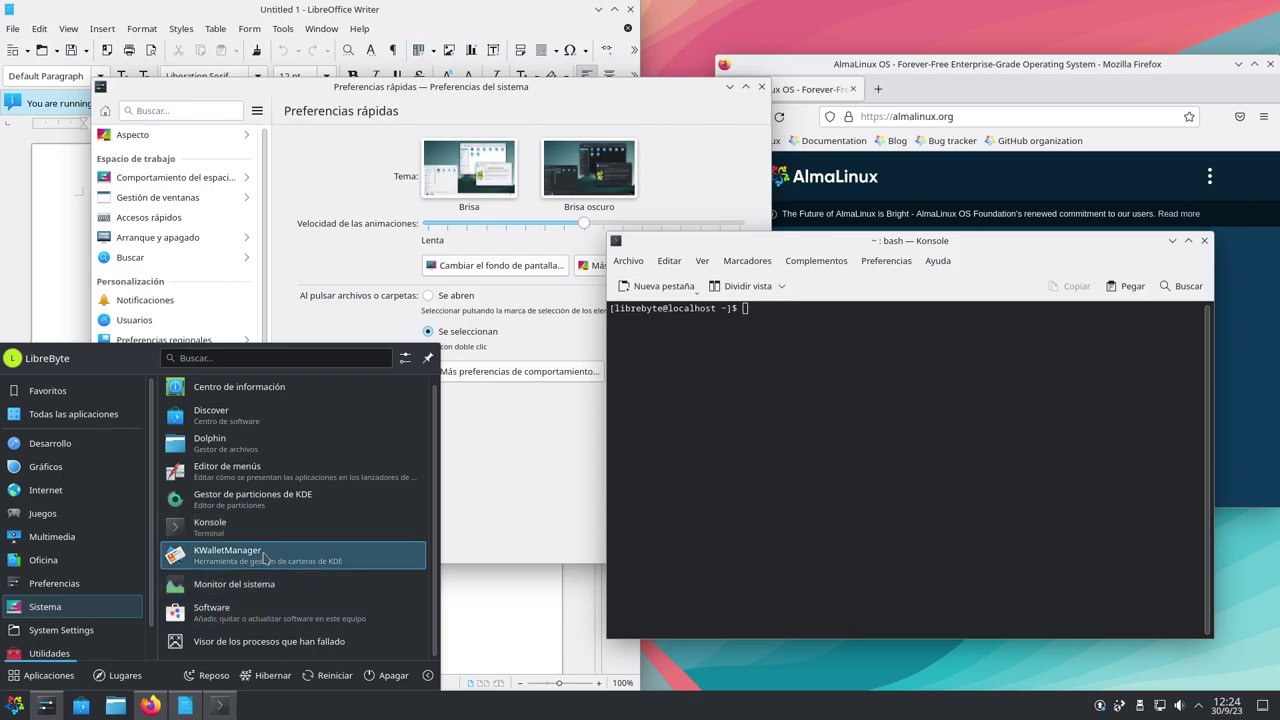
# Launch Discover, review the 122 pending updates (1.2 GiB), and close it
pyautogui.moveTo(81, 710); pyautogui.dragTo(430, 410)
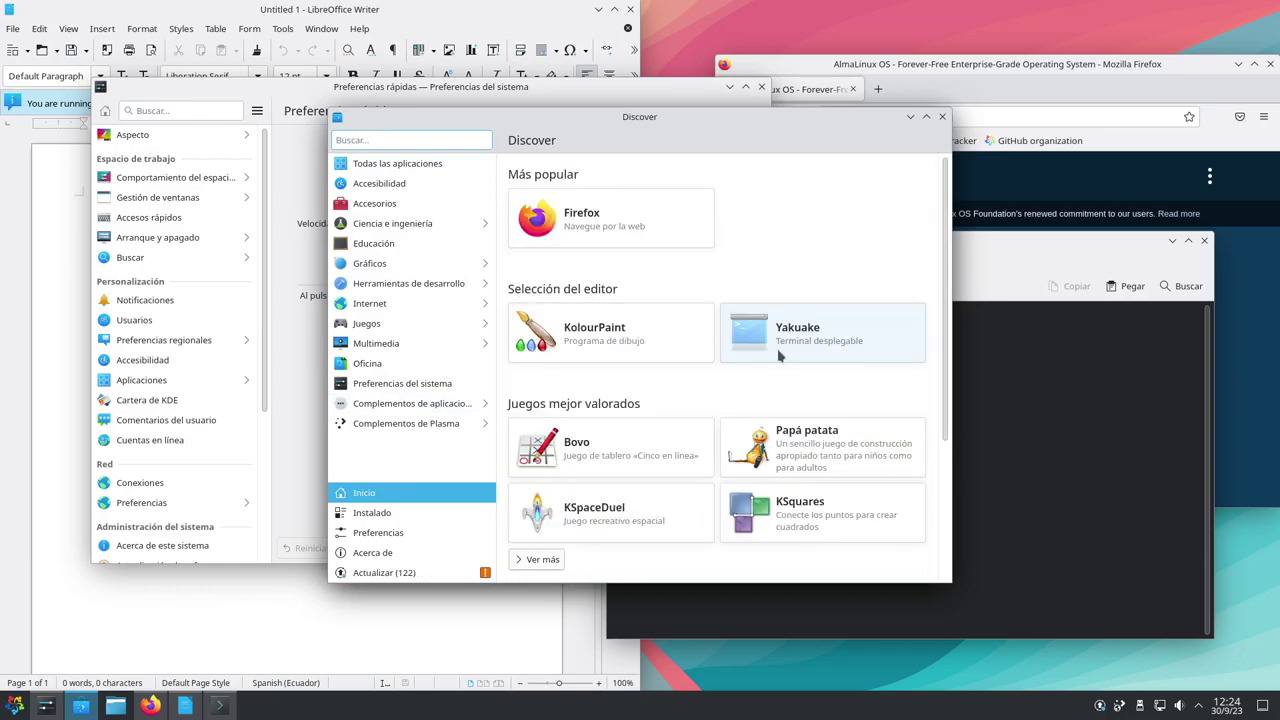
pyautogui.scroll(-4, 852, 395)
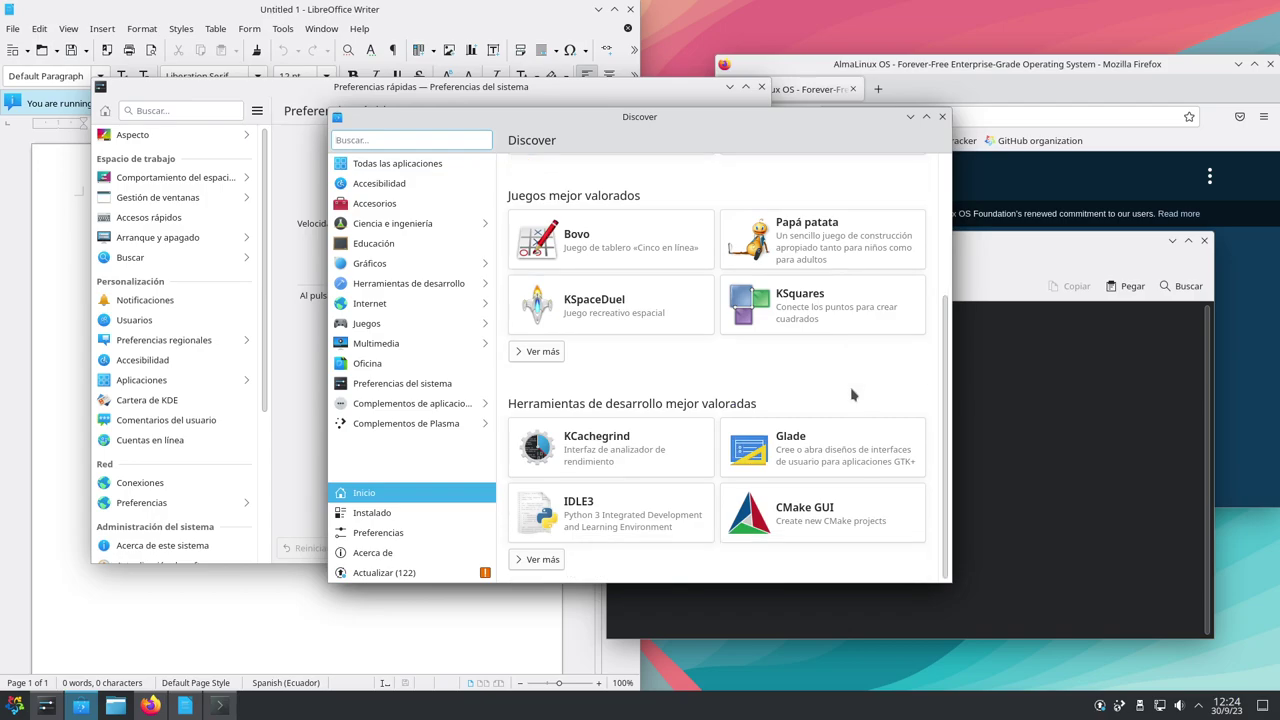
pyautogui.click(400, 572)
pyautogui.scroll(-5, 785, 359)
pyautogui.scroll(-4, 785, 359)
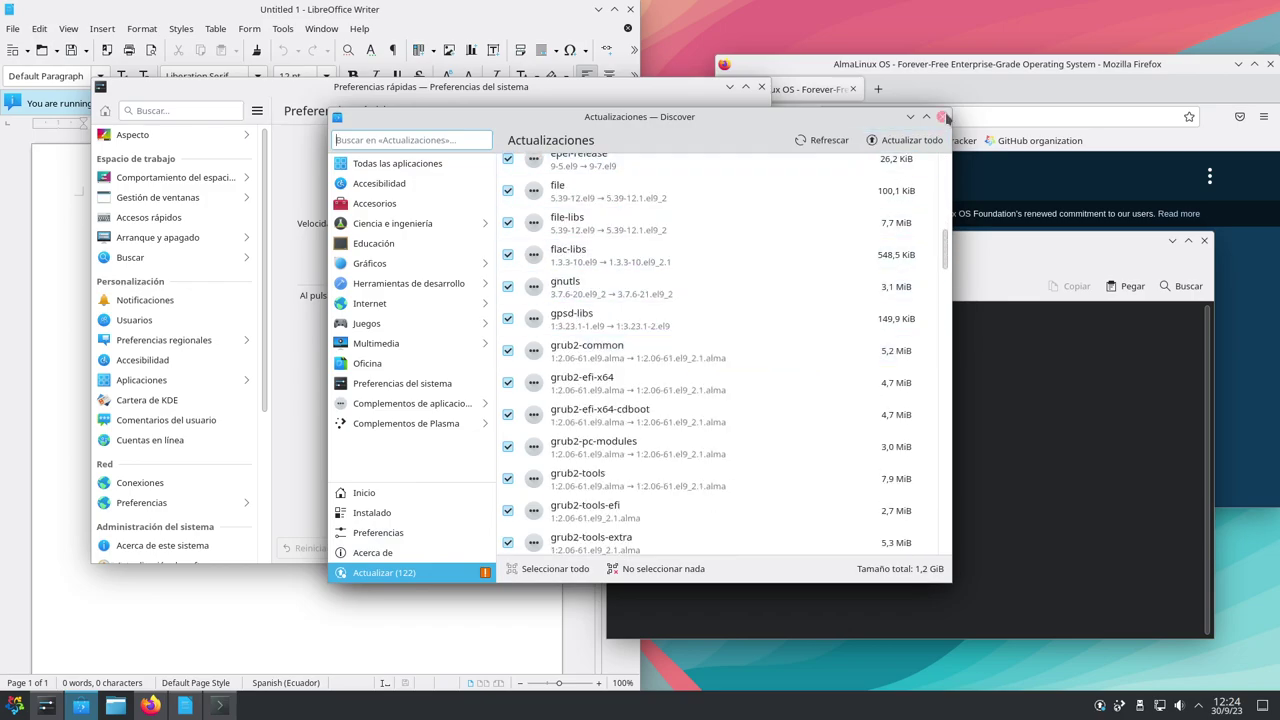
pyautogui.click(944, 117)
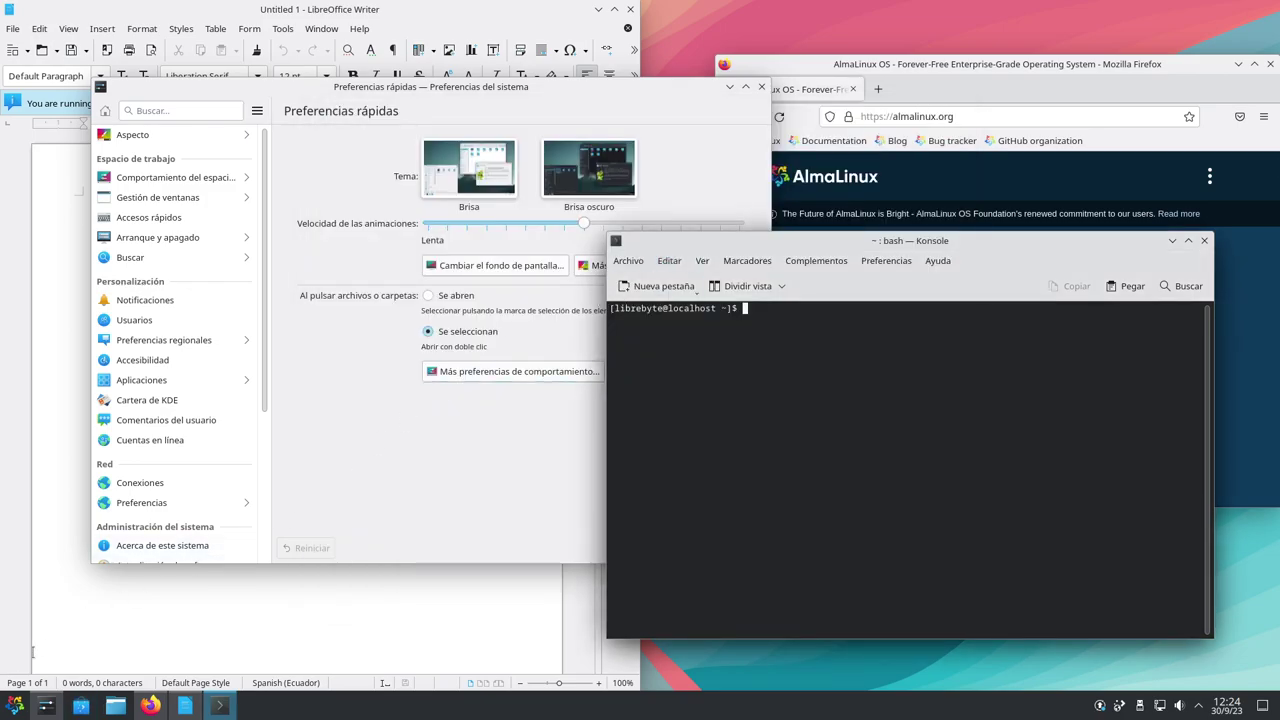
# Launch the Software store from the Sistema category, then close it
pyautogui.click(14, 705)
pyautogui.moveTo(45, 606)
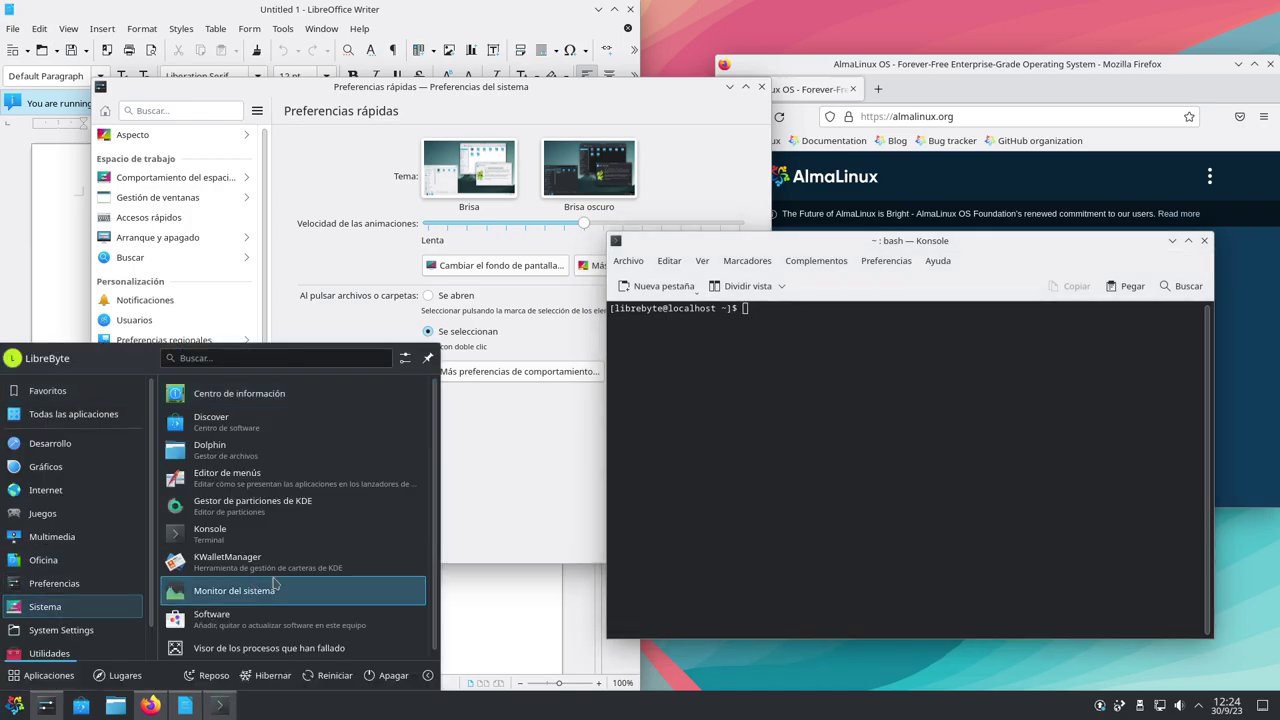
pyautogui.click(240, 614)
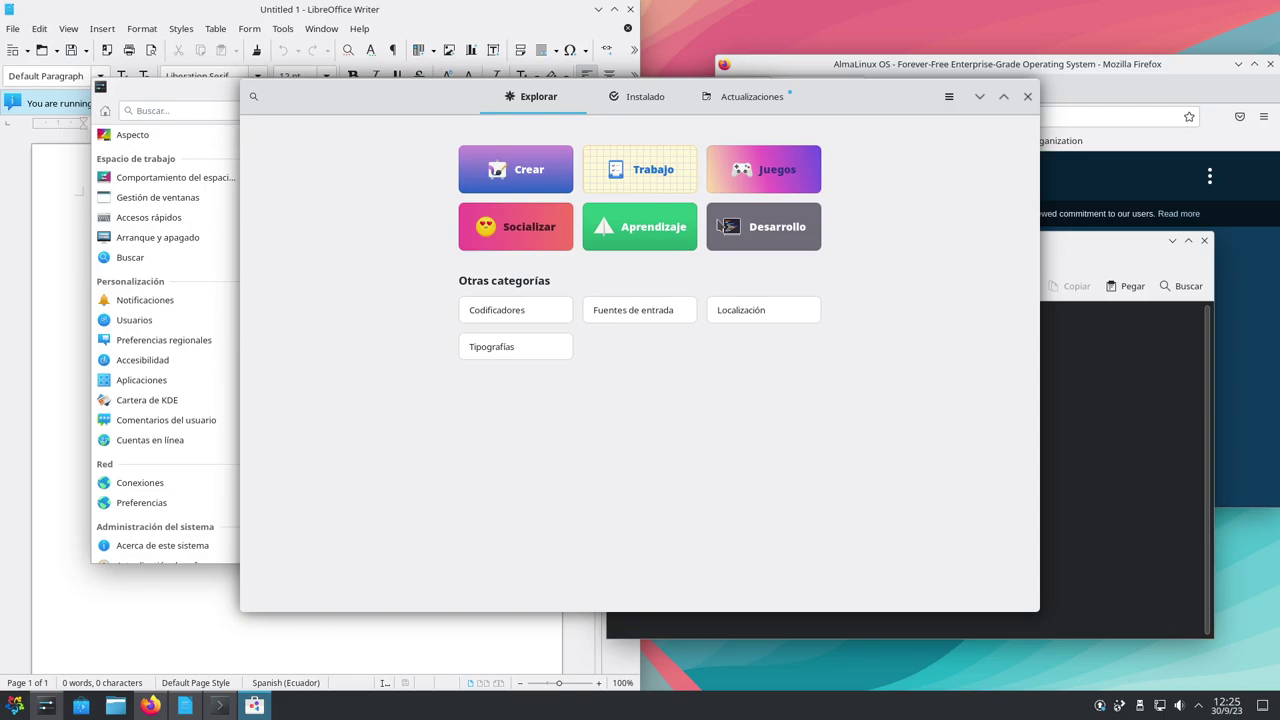
pyautogui.click(1027, 96)
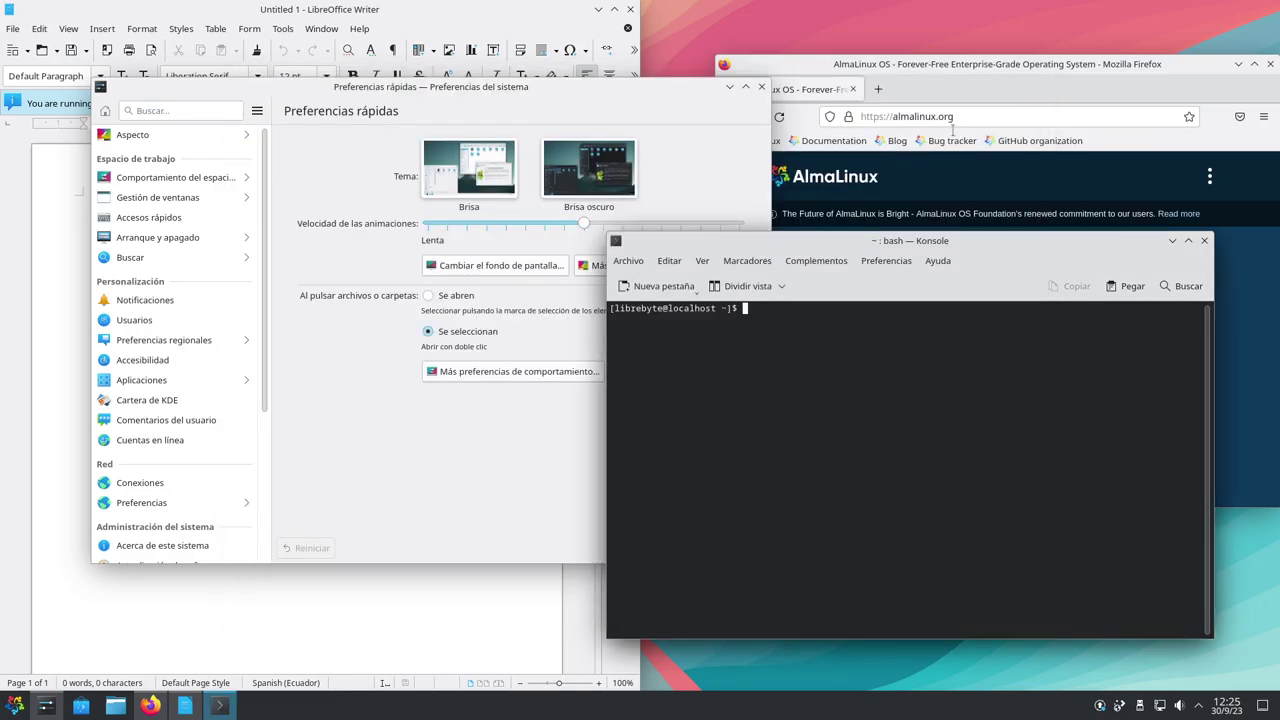
# Reopen the launcher and switch from the System Settings category to Sistema
pyautogui.click(14, 708)
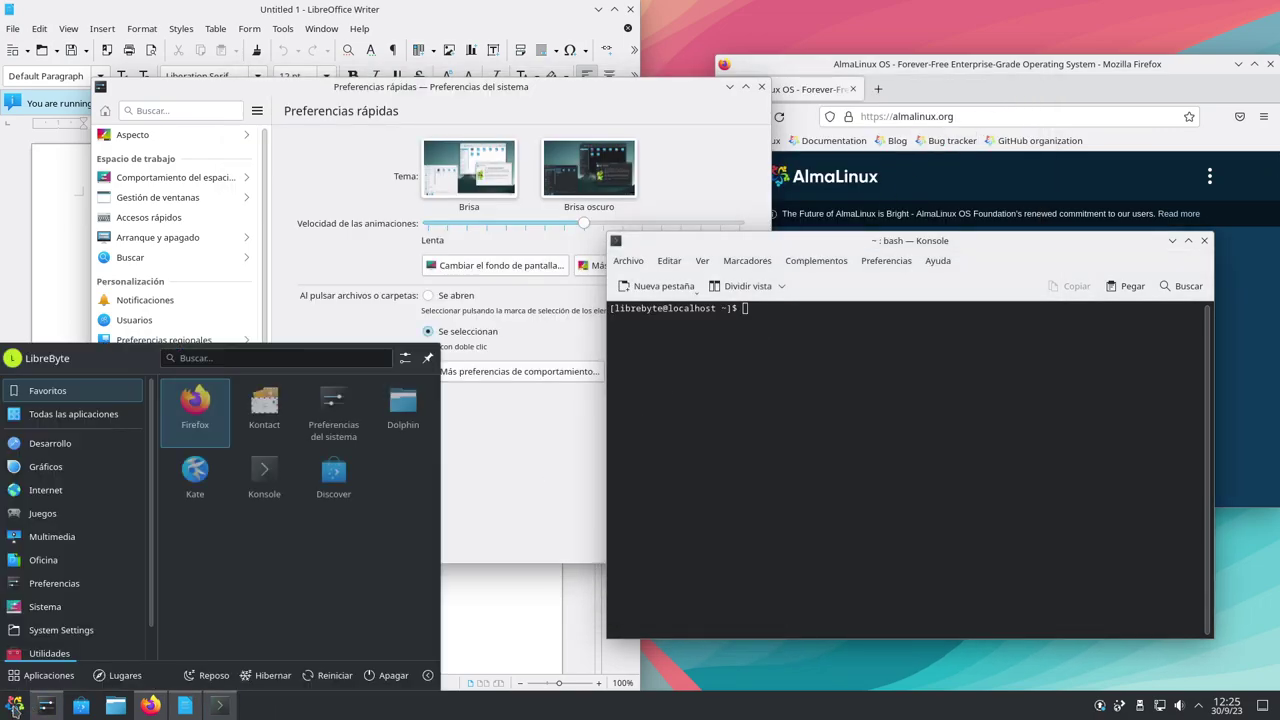
pyautogui.click(58, 638)
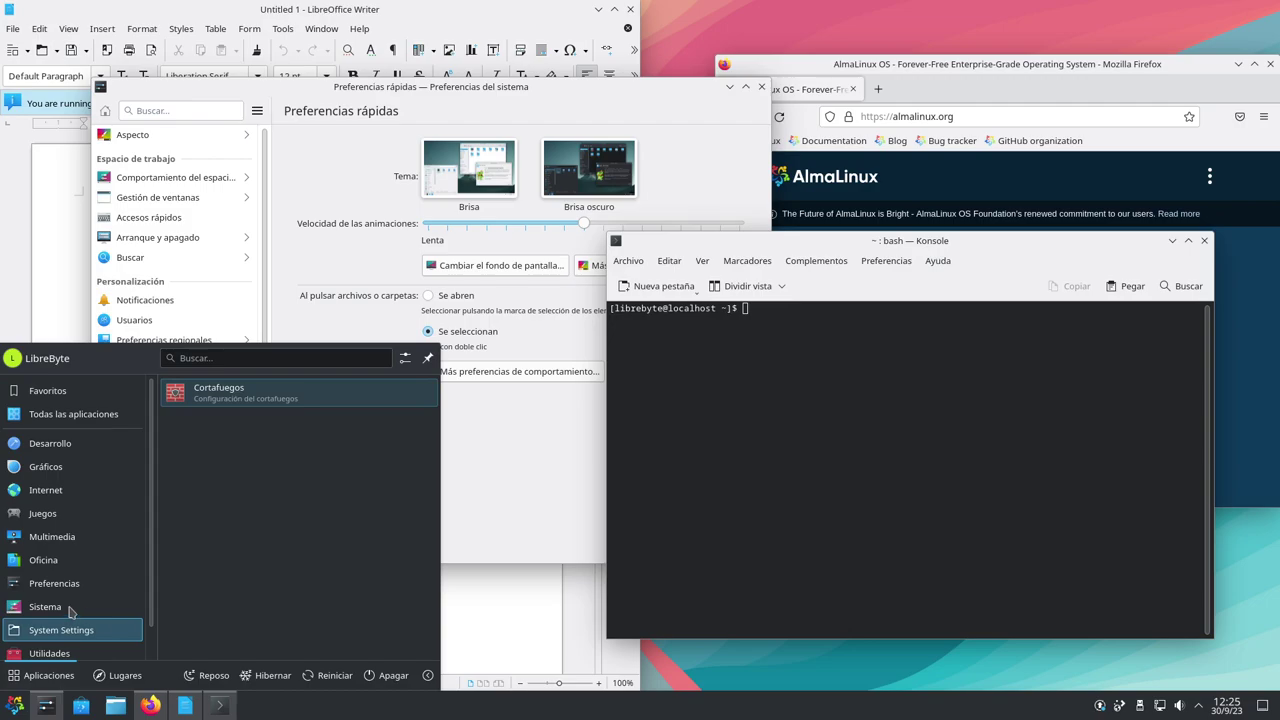
pyautogui.click(70, 612)
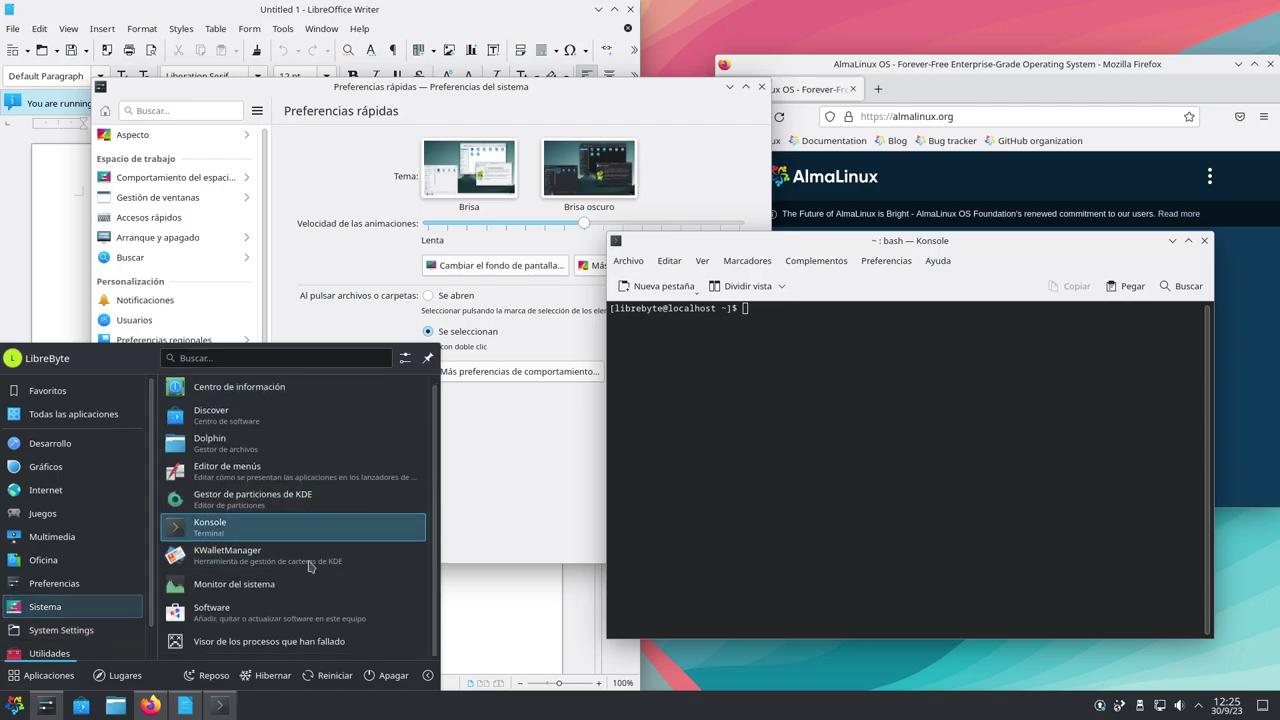
# Open System Monitor's Aplicaciones list, inspect the Recordatorios de calendarios process (587,7 MiB), and move the window left
pyautogui.click(274, 590)
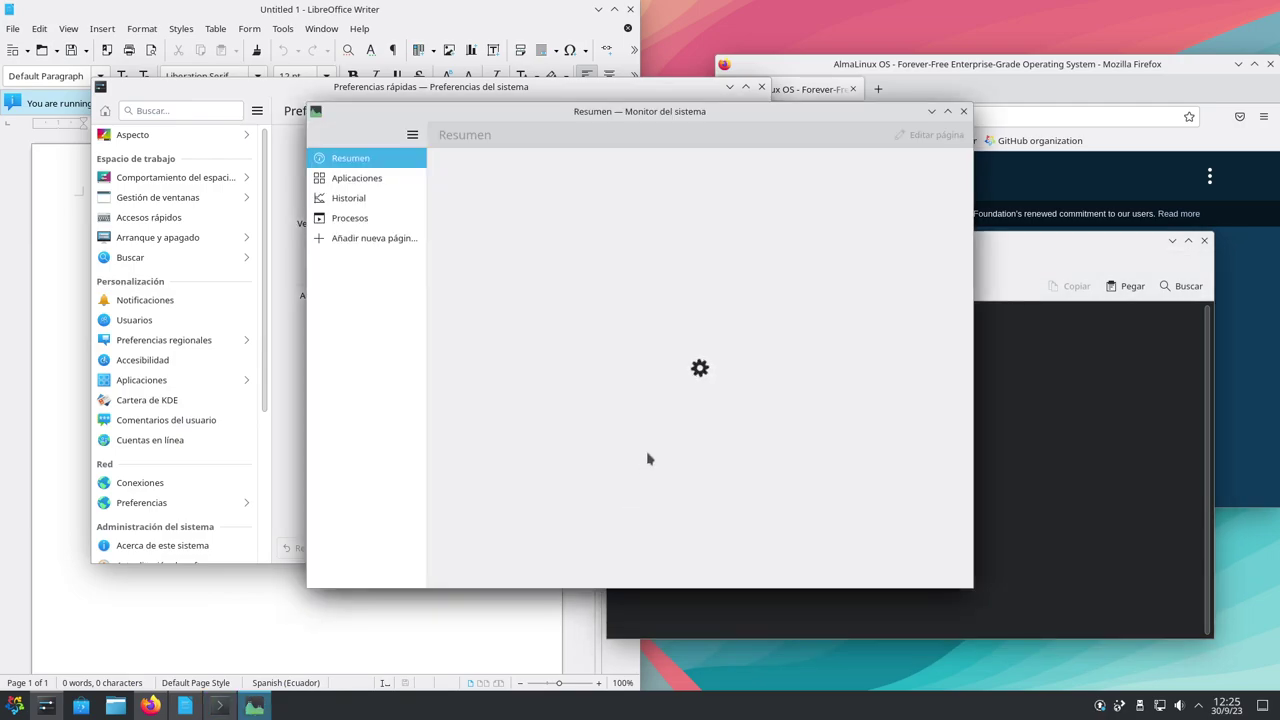
pyautogui.click(378, 180)
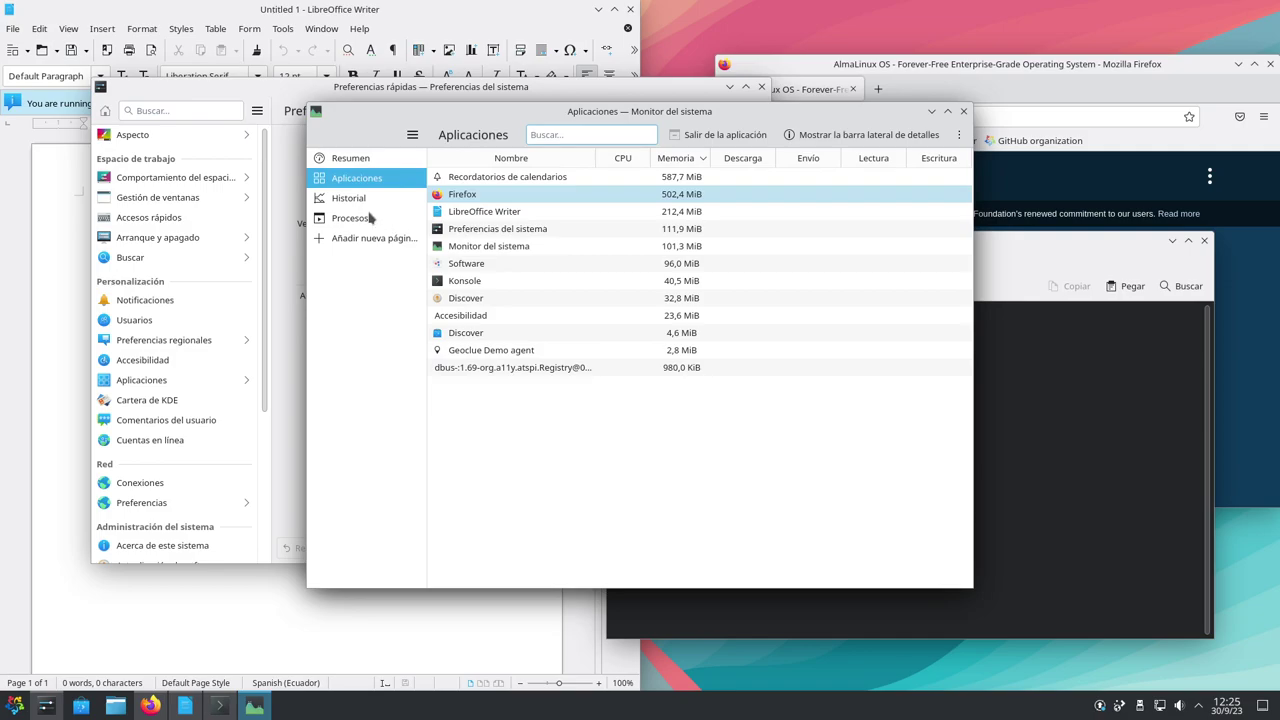
pyautogui.click(508, 178)
pyautogui.rightClick(508, 178)
pyautogui.moveTo(578, 211)
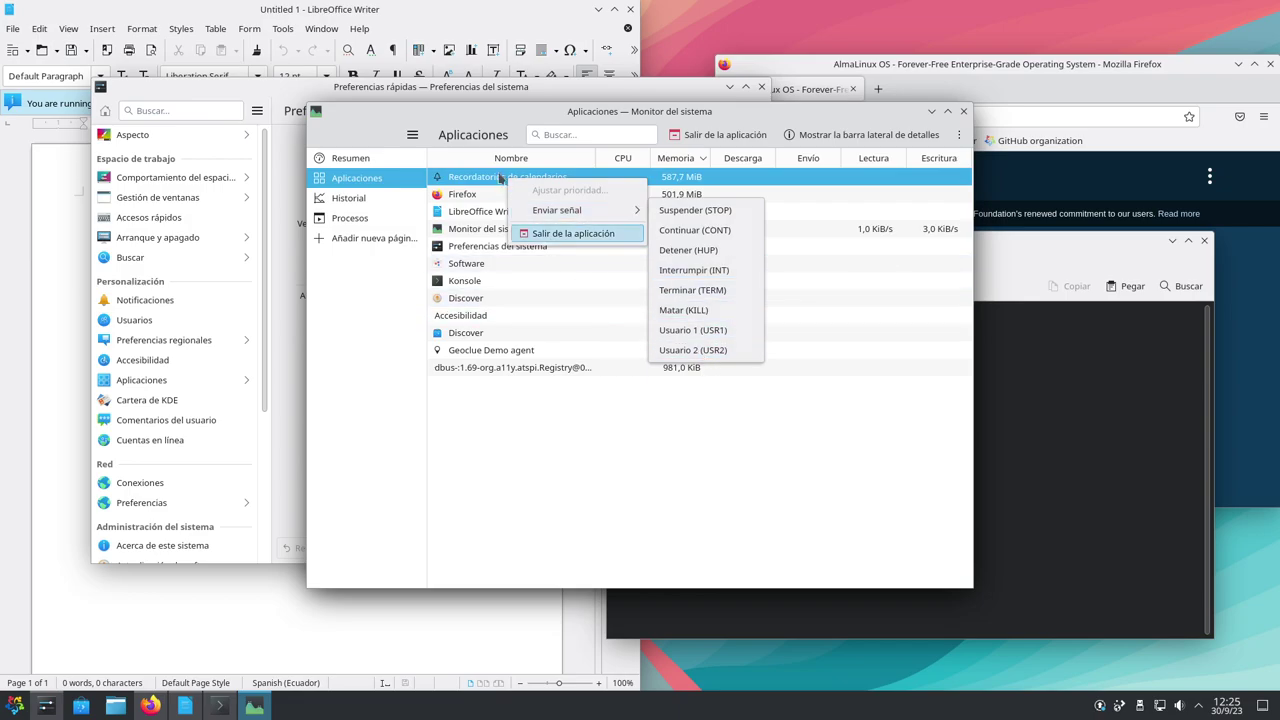
pyautogui.click(521, 130)
pyautogui.moveTo(531, 111); pyautogui.dragTo(416, 157)
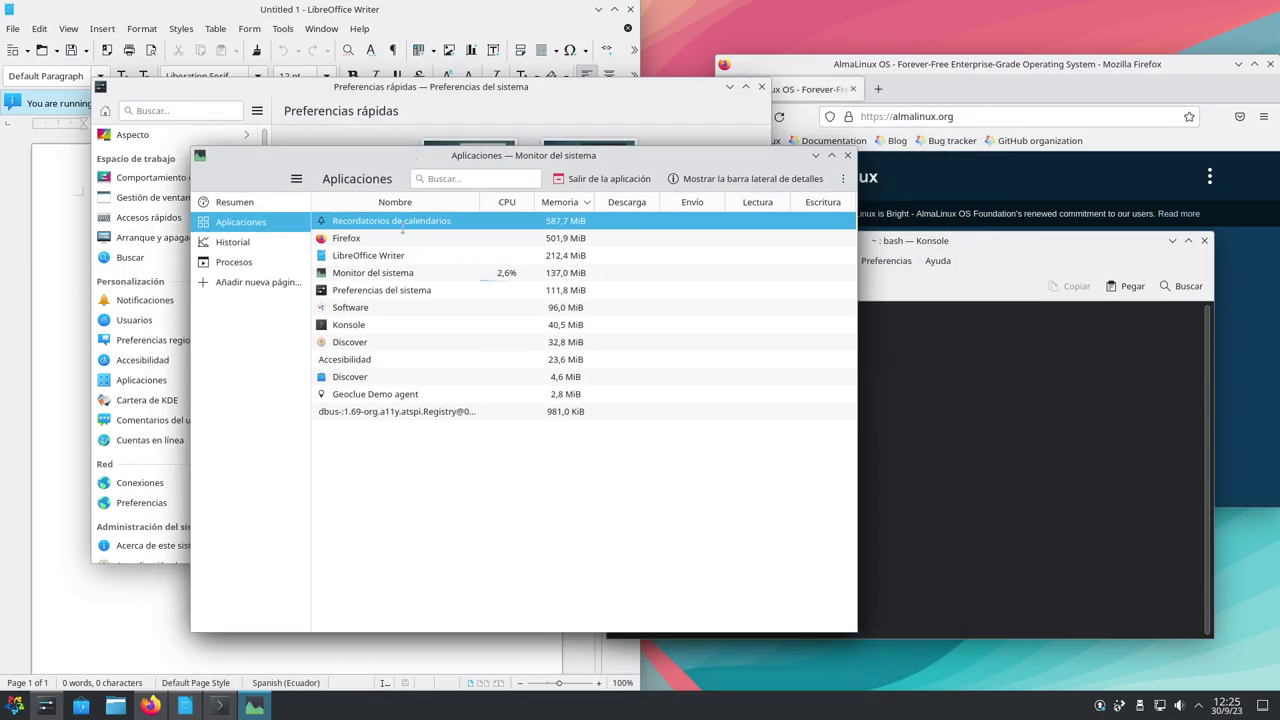
pyautogui.click(18, 708)
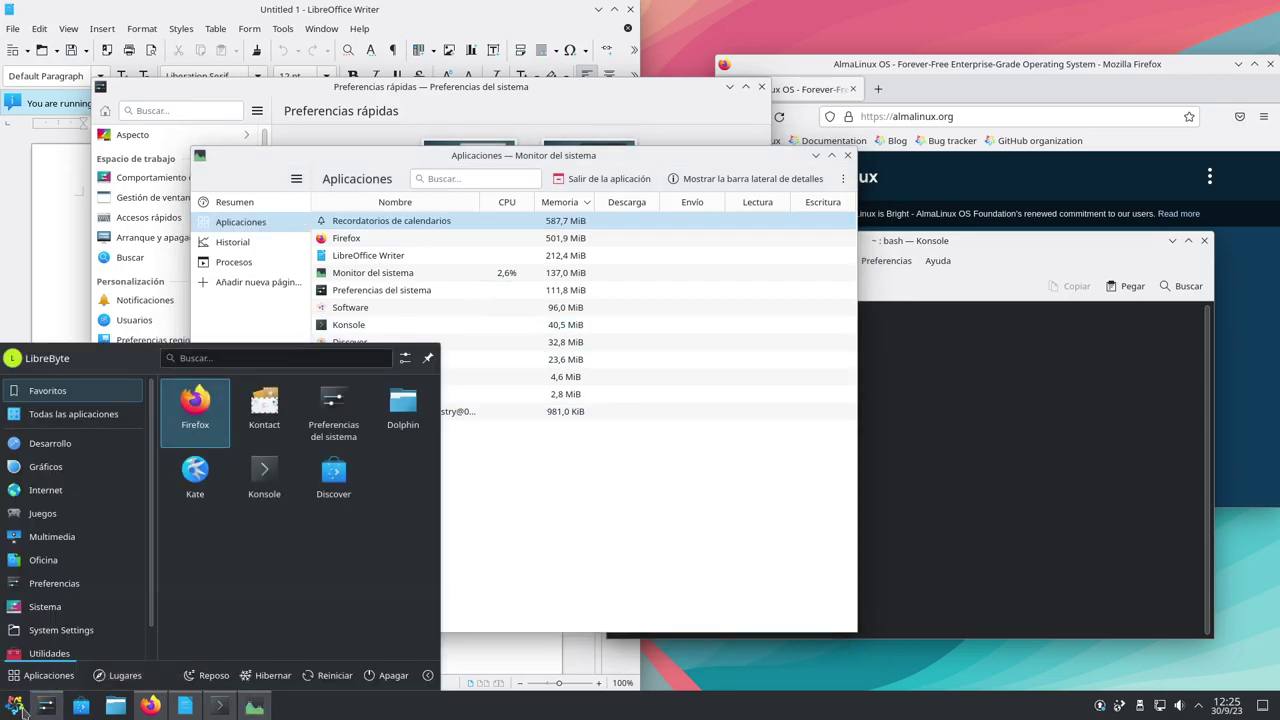
# Browse the launcher's System Settings and Utilidades app lists, then close the launcher
pyautogui.click(80, 630)
pyautogui.scroll(-1, 109, 595)
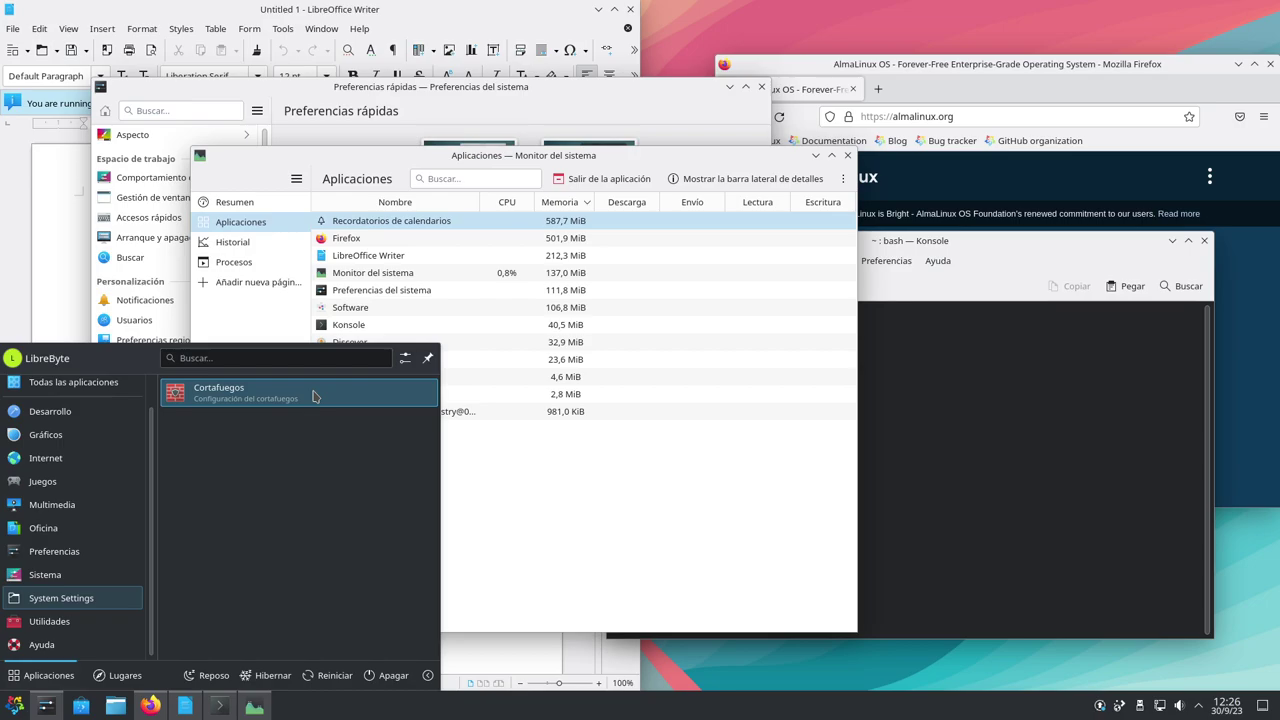
pyautogui.click(50, 621)
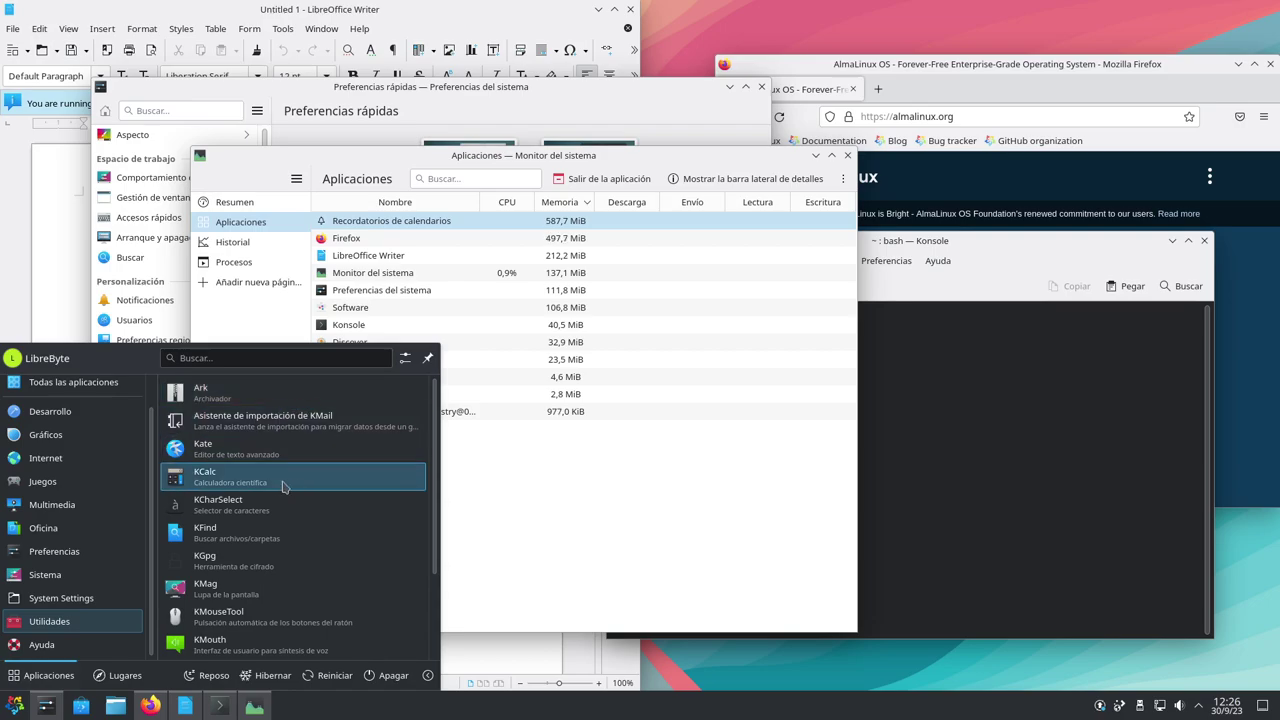
pyautogui.scroll(-1, 367, 497)
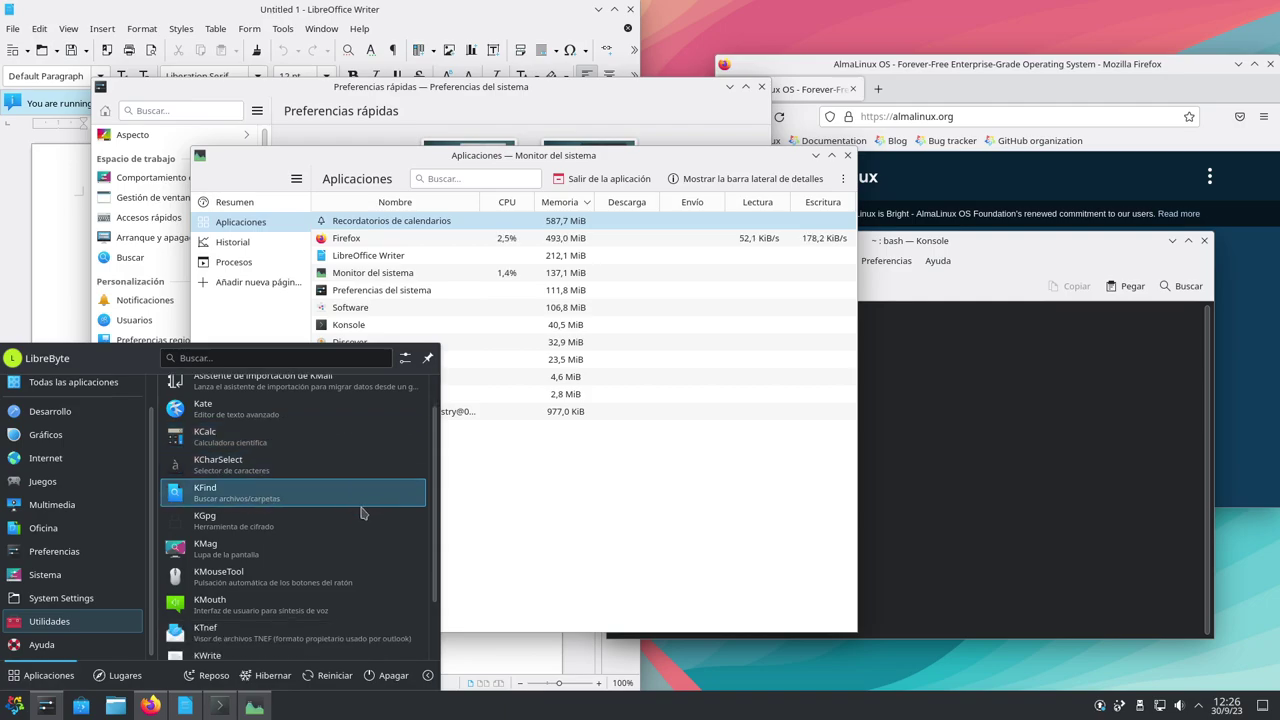
pyautogui.scroll(-2, 338, 555)
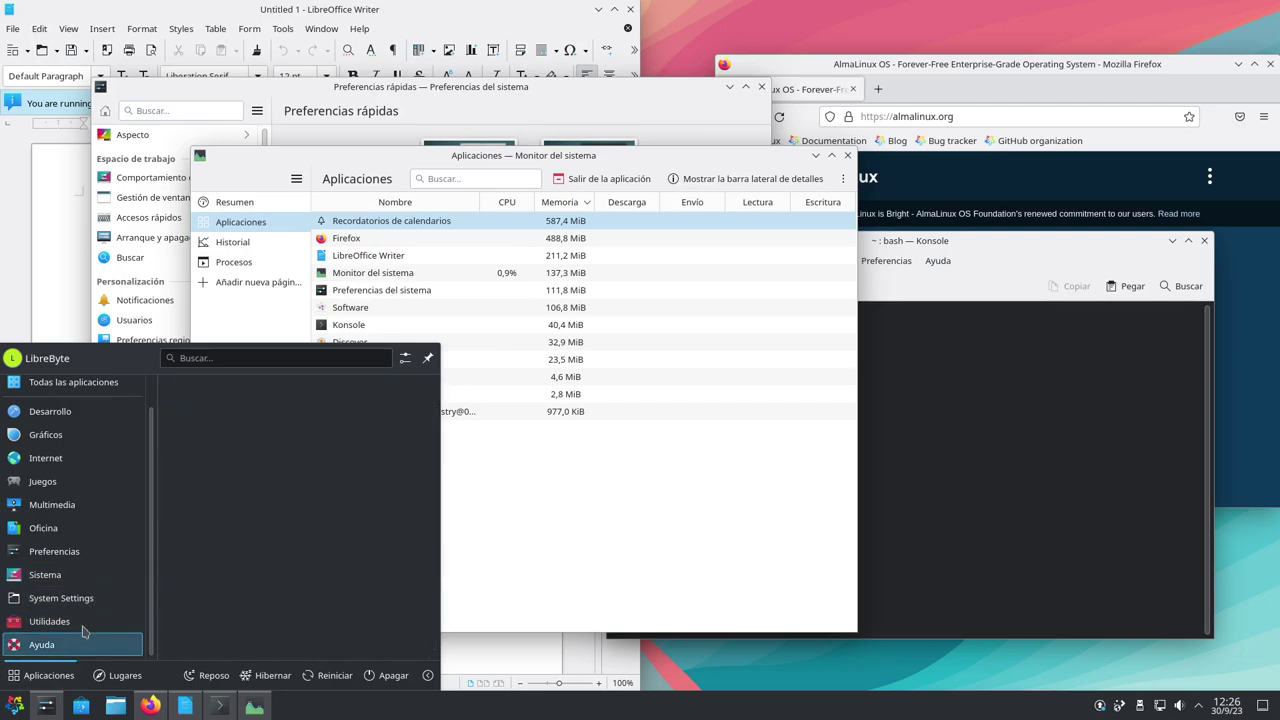
pyautogui.click(752, 516)
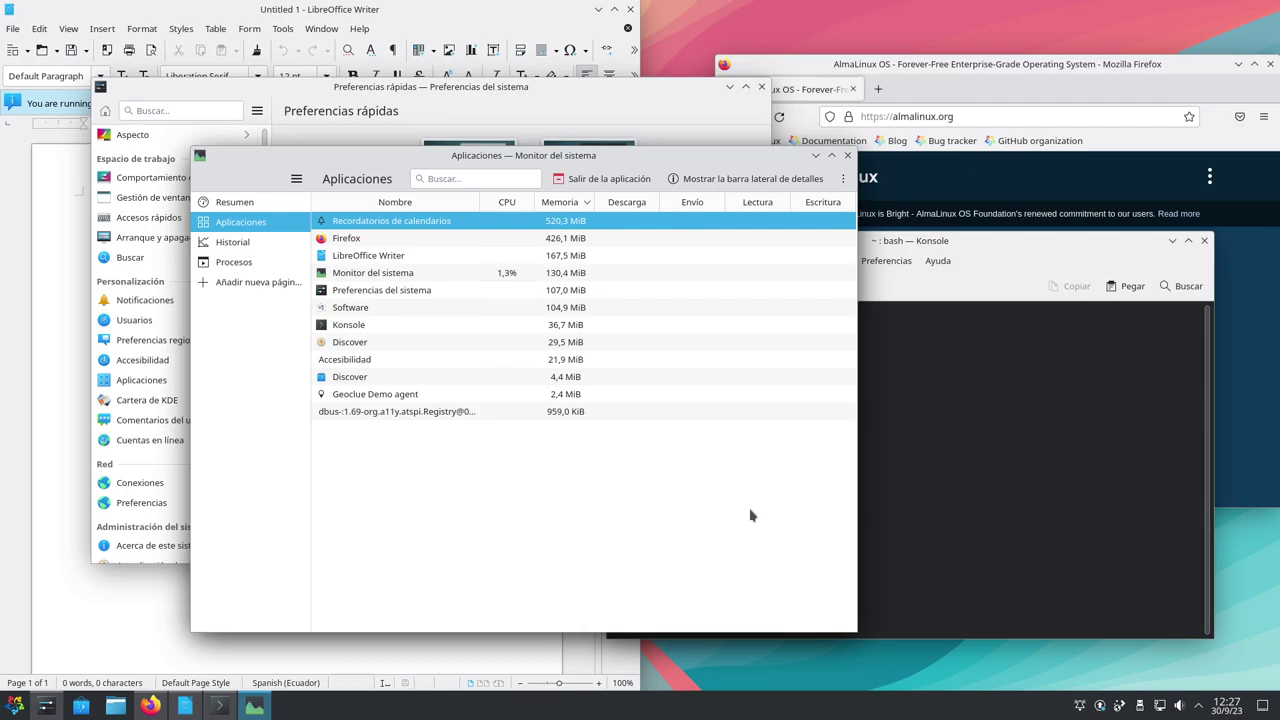
# Close System Monitor, System Settings, Konsole, Firefox and LibreOffice Writer, then open the application launcher
pyautogui.click(847, 155)
pyautogui.click(762, 88)
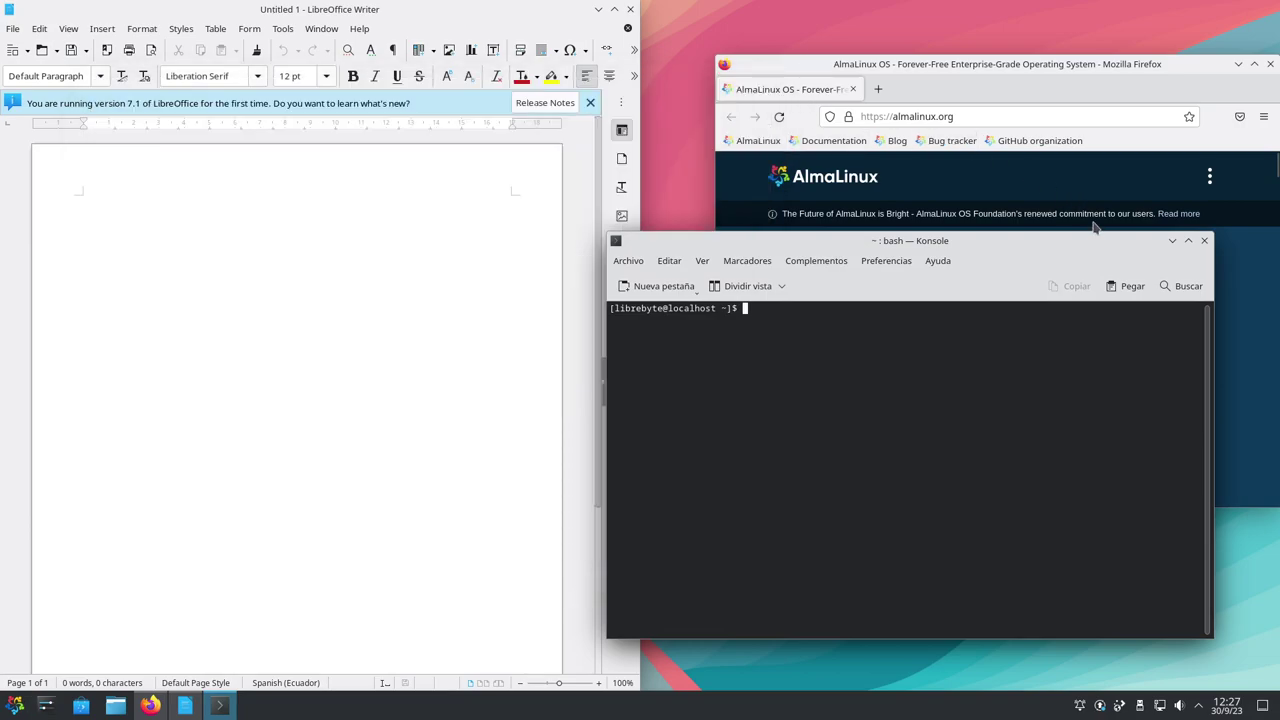
pyautogui.click(1204, 240)
pyautogui.click(1271, 64)
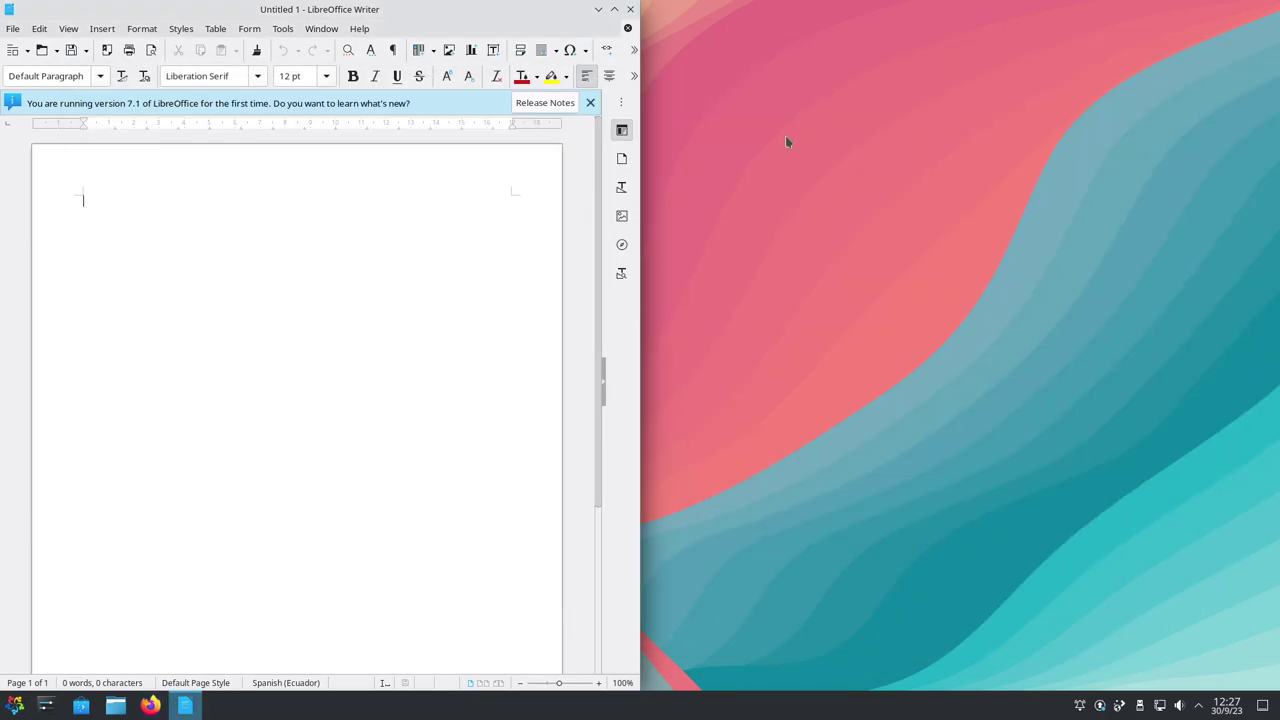
pyautogui.click(630, 9)
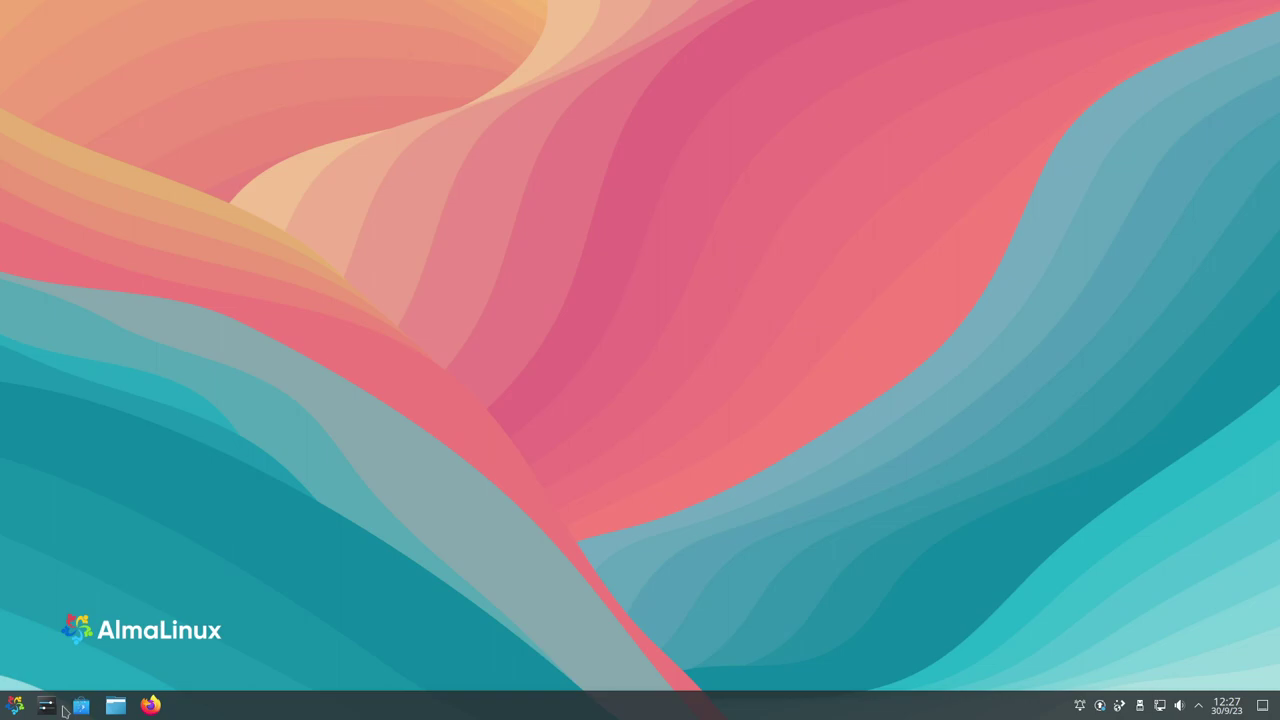
pyautogui.click(15, 706)
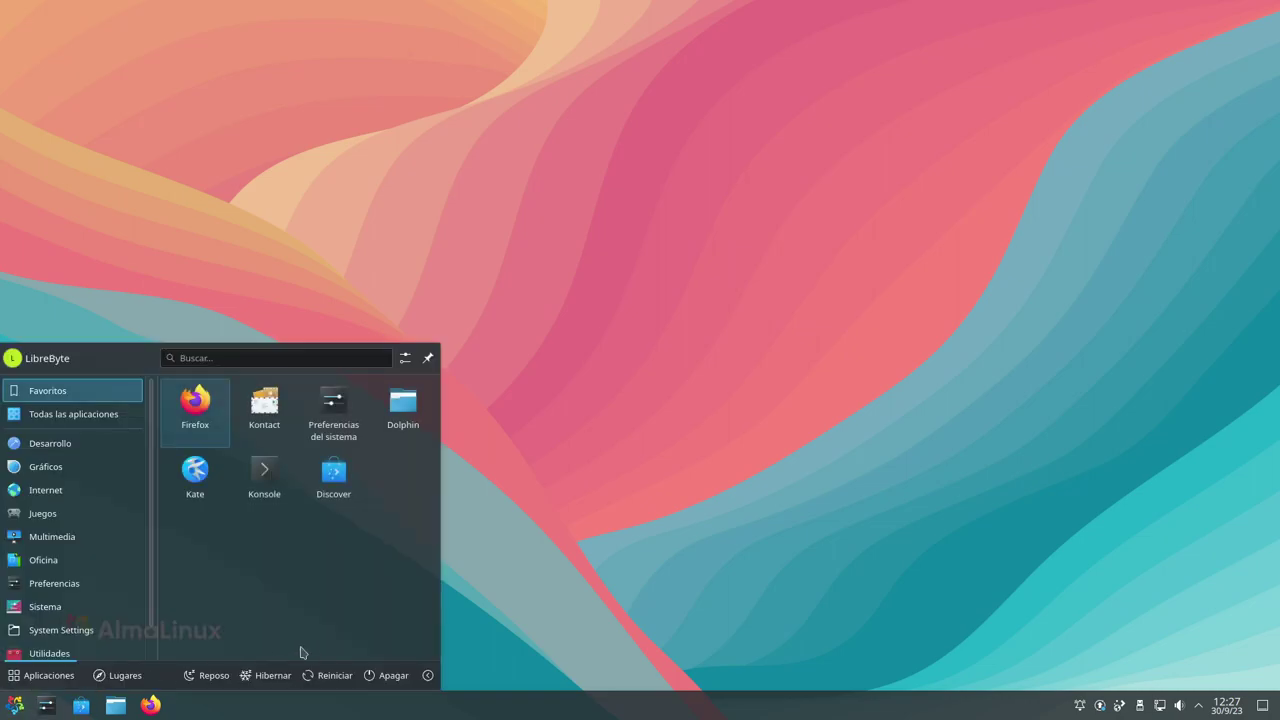